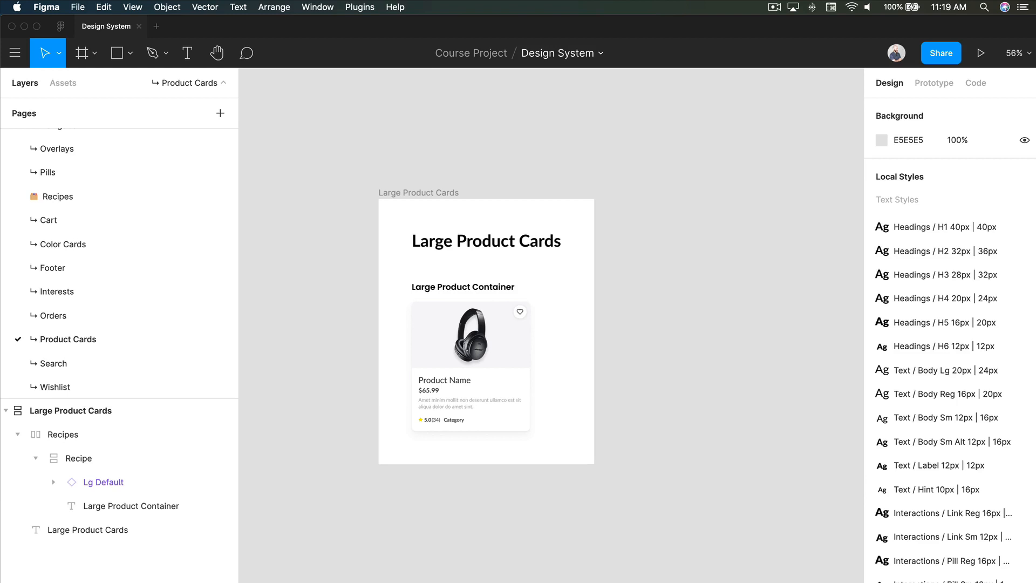
pyautogui.doubleClick(495, 379)
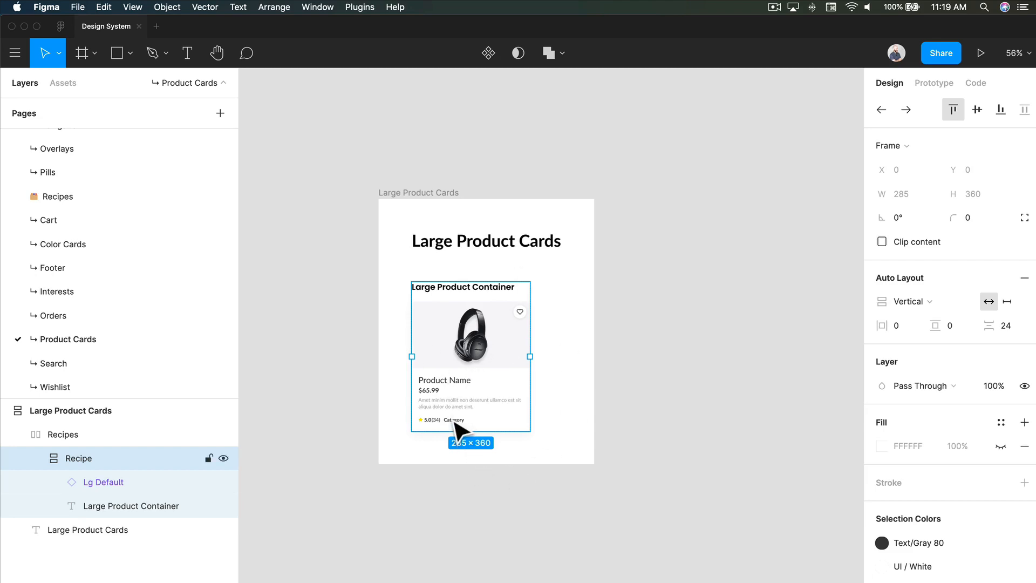
pyautogui.click(618, 402)
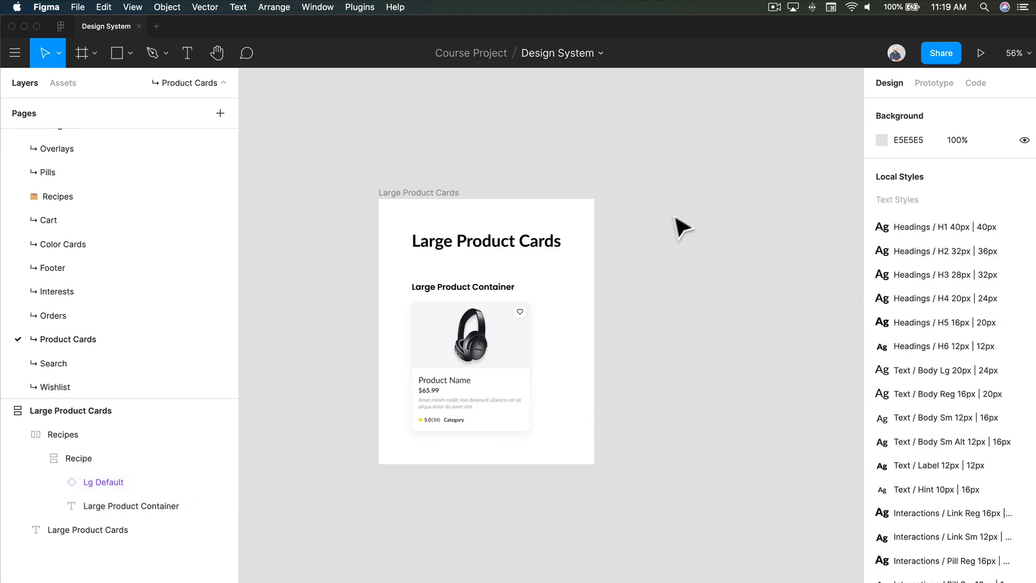
# Step: Create an iPhone 11 Pro / X frame beside the Large Product Cards frame and shift it slightly away from it
pyautogui.press('f')
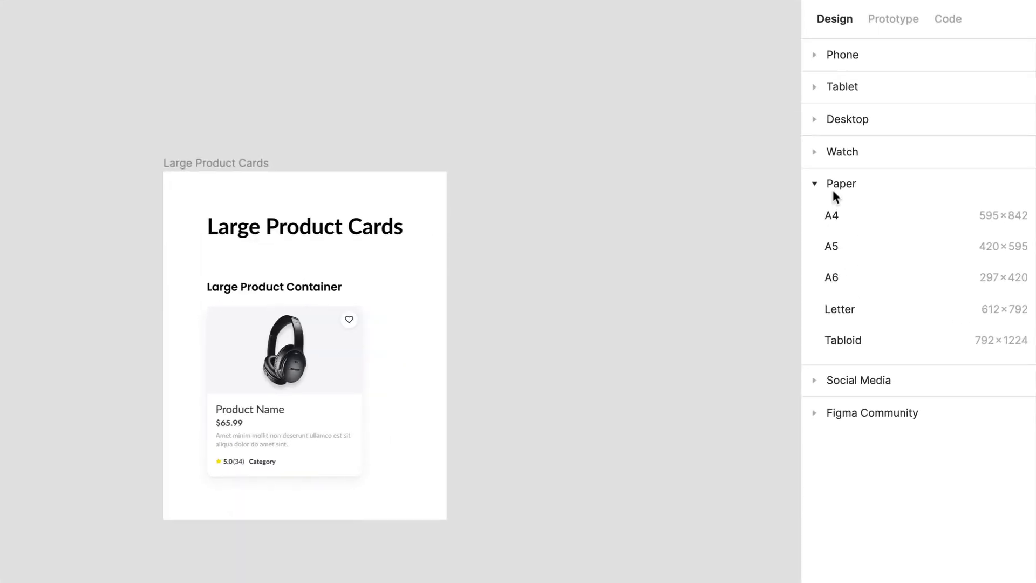
pyautogui.click(890, 215)
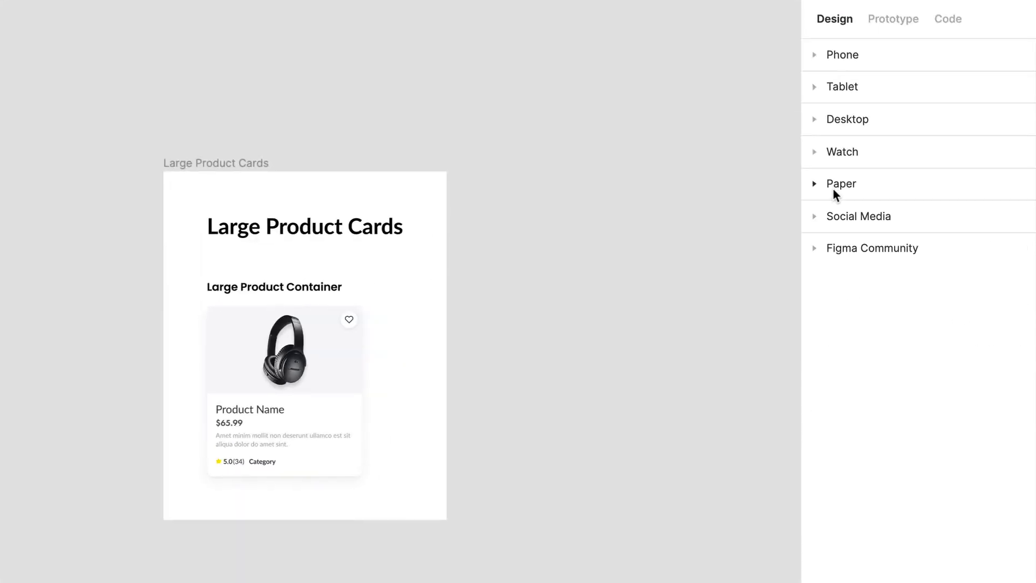
pyautogui.click(847, 60)
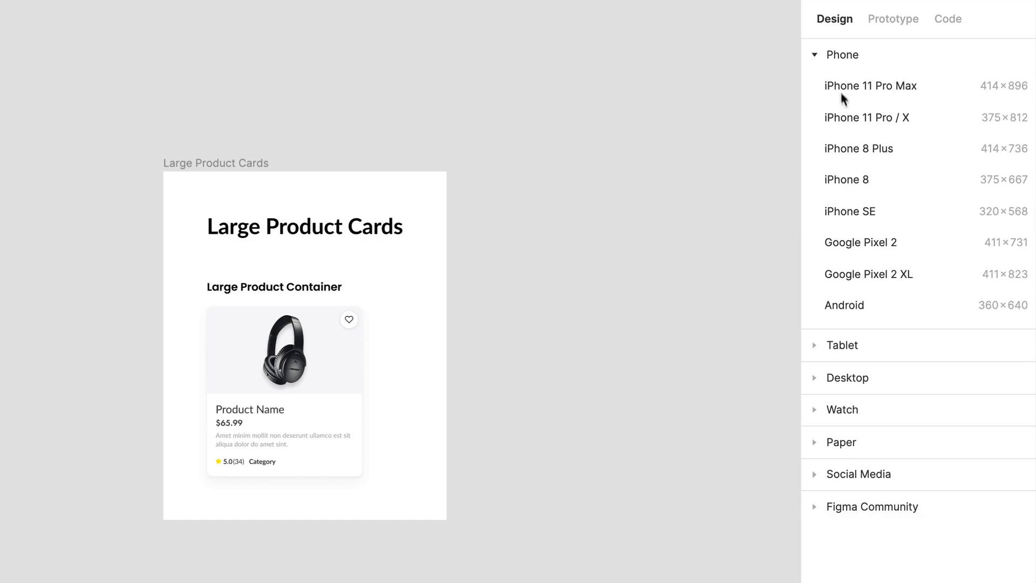
pyautogui.click(865, 118)
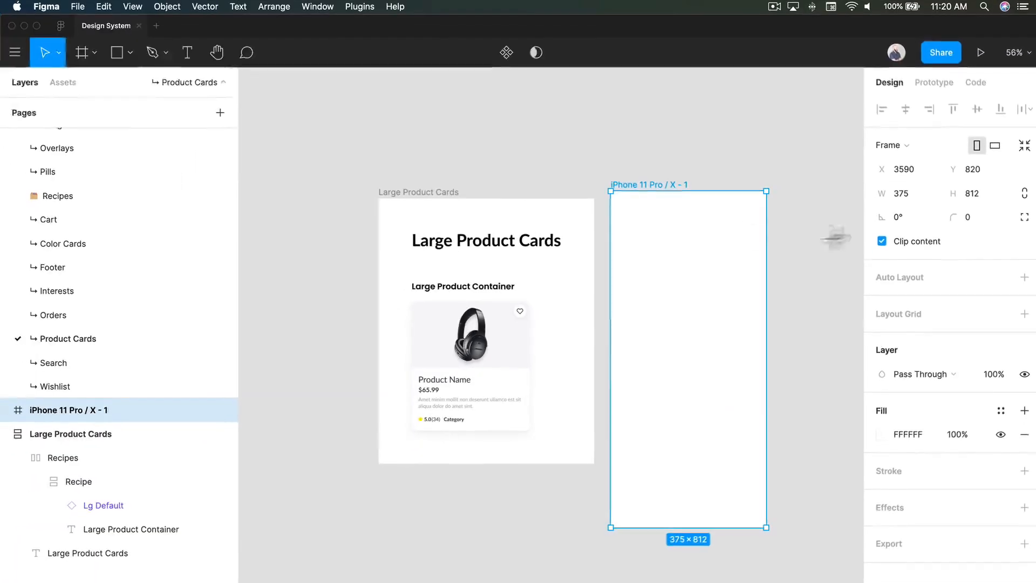
pyautogui.click(563, 115)
pyautogui.hscroll(5, 682, 157)
pyautogui.click(509, 224)
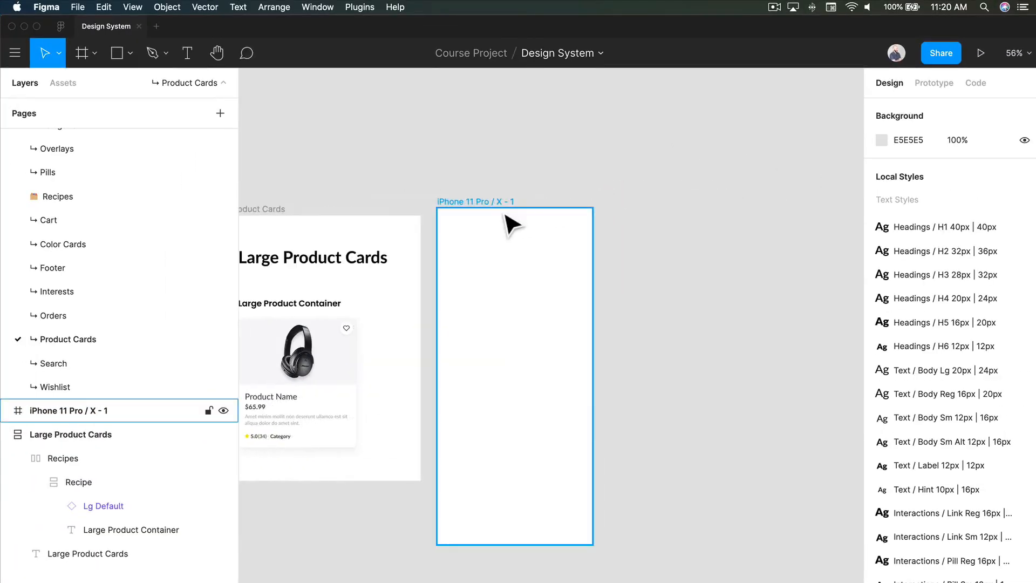
pyautogui.hscroll(-2, 498, 196)
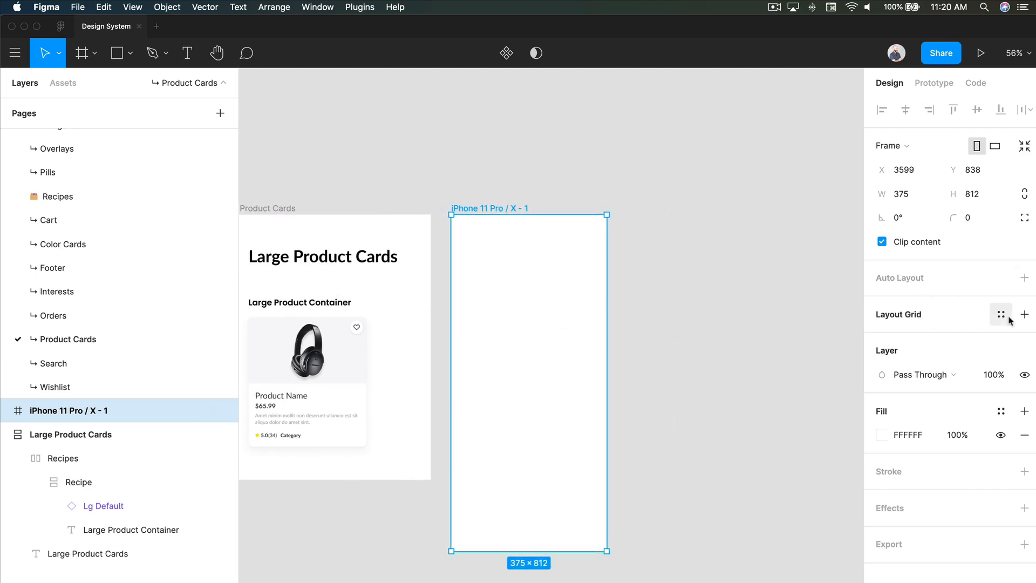
# Step: Apply the Mobile / Layout Grid | 8 Col style to the iPhone 11 Pro / X frame
pyautogui.click(1001, 314)
pyautogui.click(911, 434)
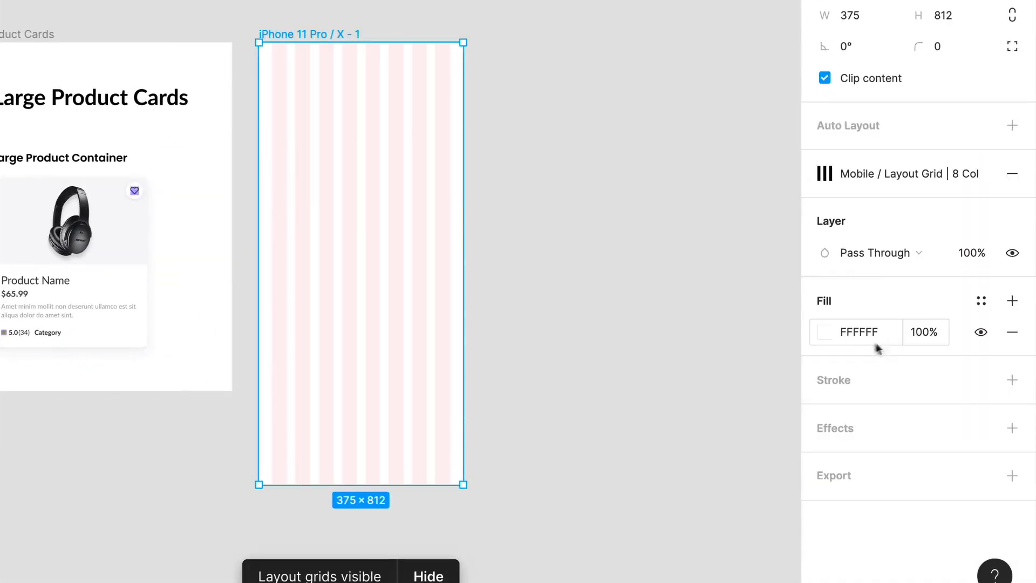
pyautogui.click(509, 144)
# Step: Place a copy of the Lg Default product card inside the iPhone 11 Pro / X frame
pyautogui.scroll(1, 394, 97)
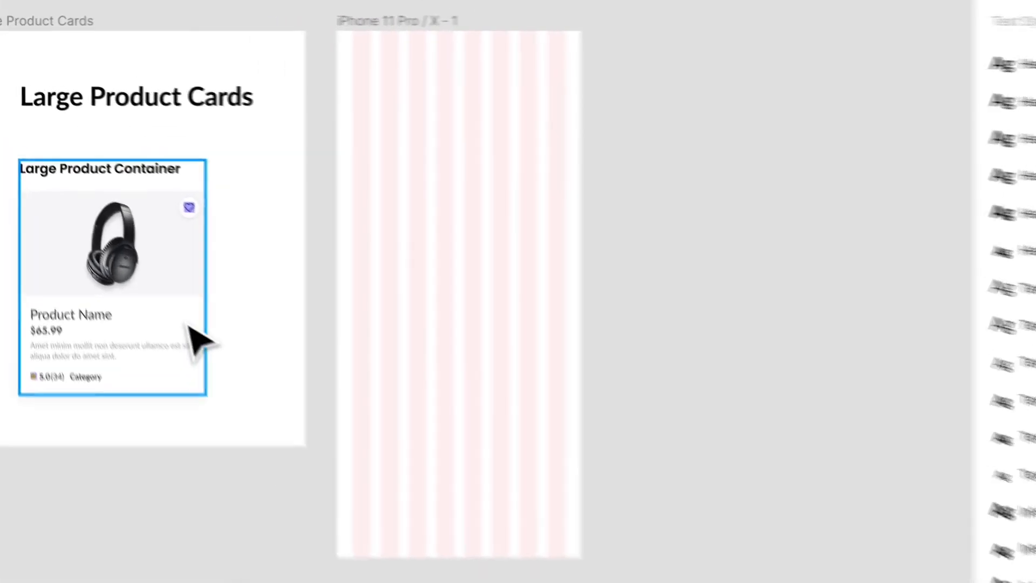
pyautogui.click(190, 328)
pyautogui.doubleClick(175, 324)
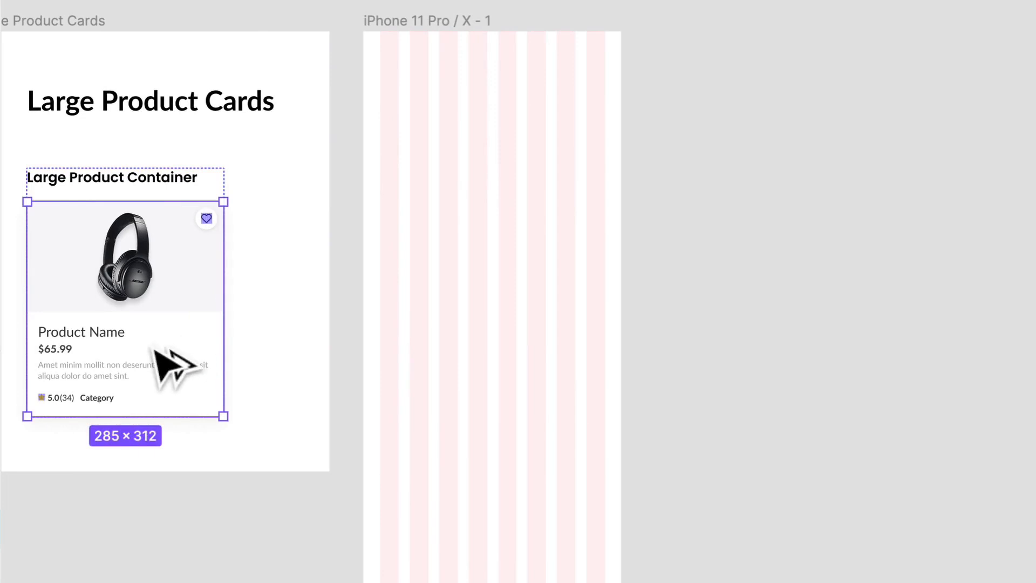
pyautogui.moveTo(173, 364); pyautogui.dragTo(520, 260)
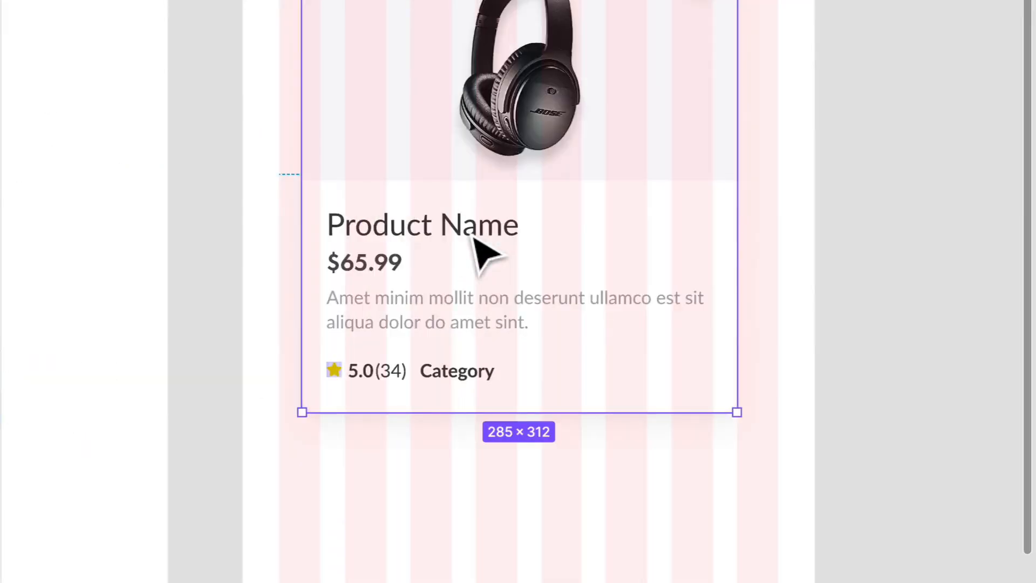
pyautogui.scroll(3, 453, 262)
pyautogui.scroll(5, 598, 156)
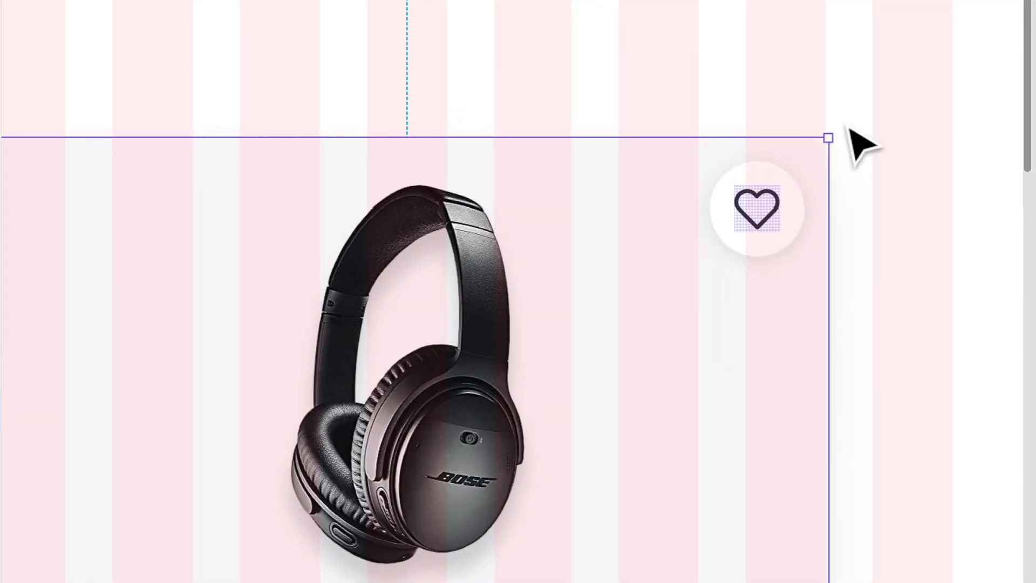
# Step: Fit the card copy to the first seven grid columns by setting its width to 284
pyautogui.scroll(-1, 848, 128)
pyautogui.moveTo(849, 198); pyautogui.dragTo(847, 199)
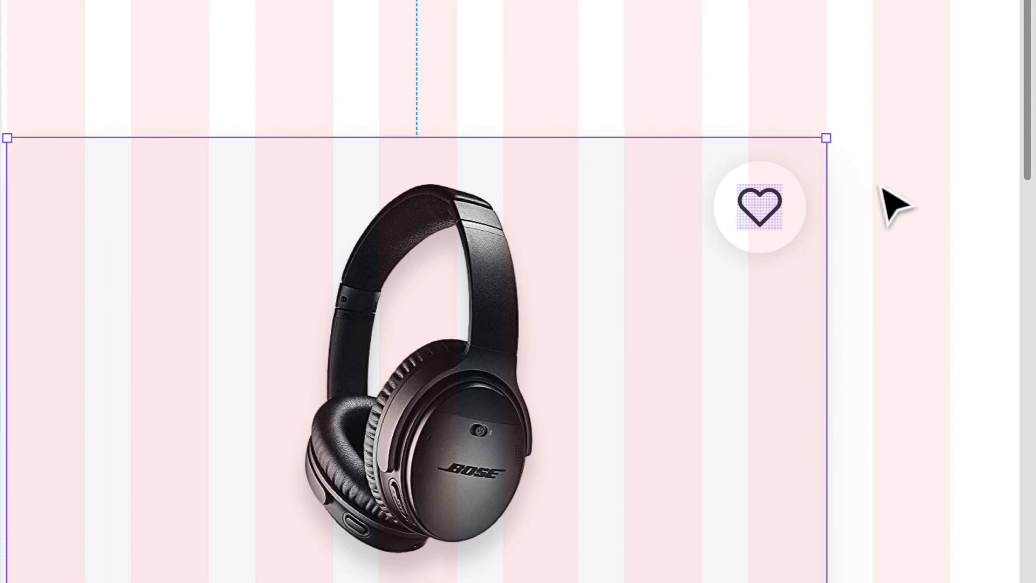
pyautogui.scroll(-10, 893, 204)
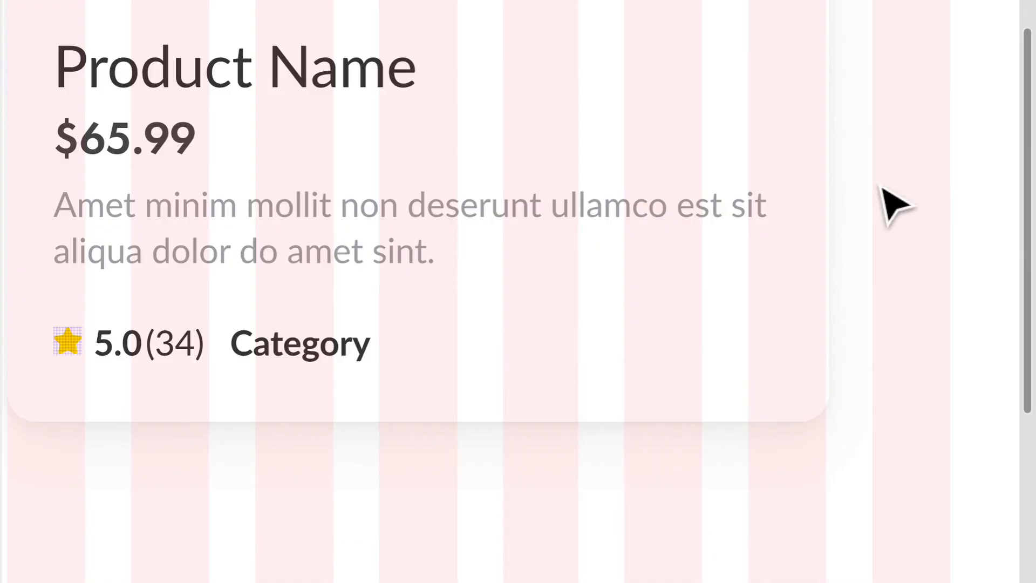
pyautogui.scroll(-4, 893, 204)
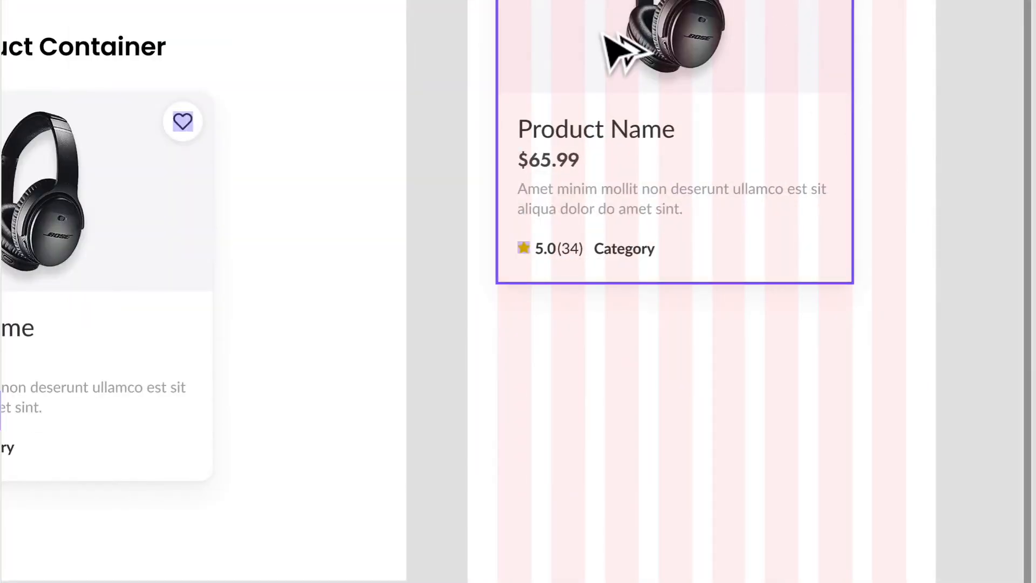
# Step: Duplicate the product card to its right with a 16 px gap and wrap both cards in a frame
pyautogui.moveTo(689, 25); pyautogui.dragTo(917, 25)
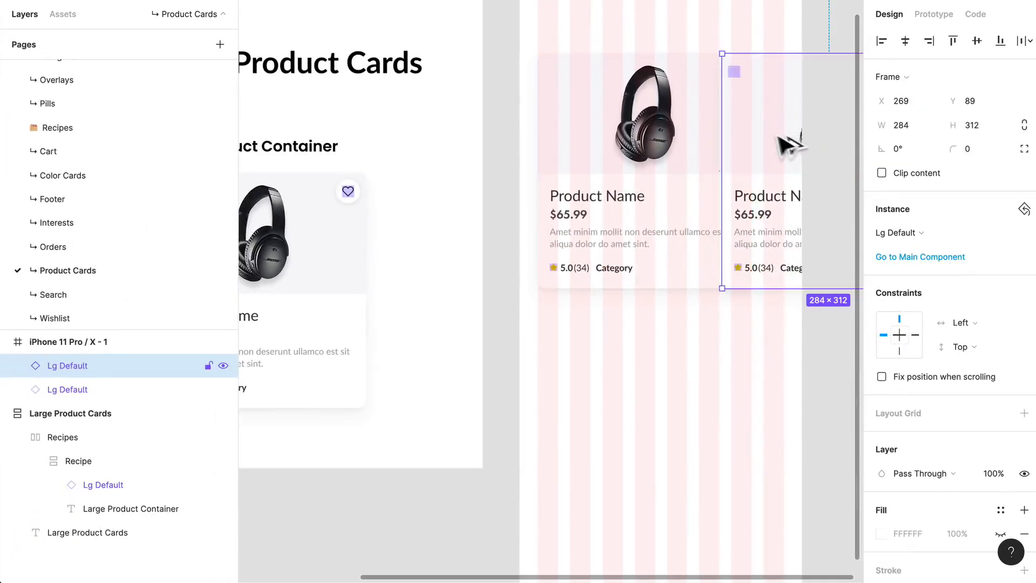
pyautogui.moveTo(746, 127); pyautogui.dragTo(639, 255)
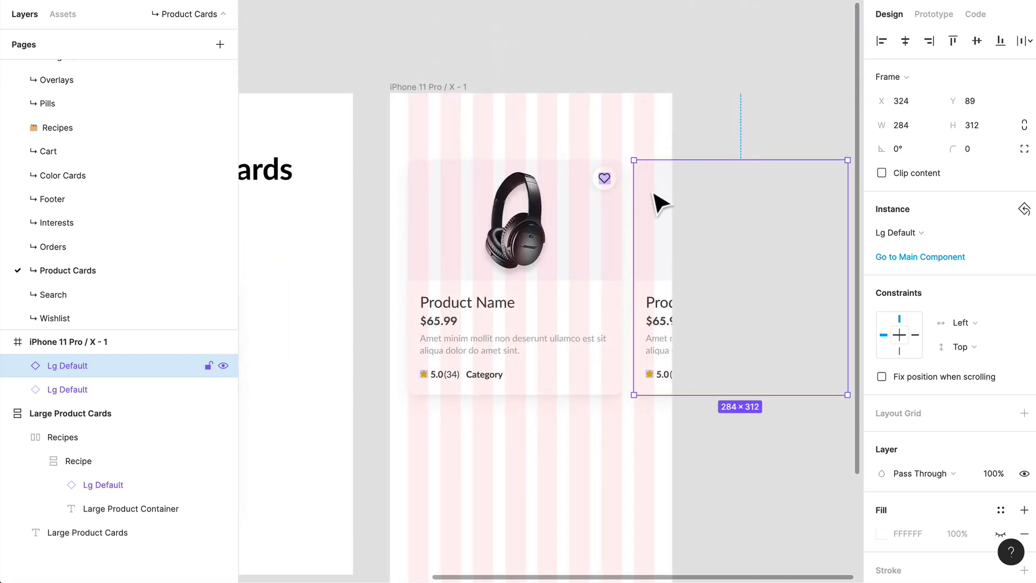
pyautogui.keyDown('shift'); pyautogui.click(563, 236); pyautogui.keyUp('shift')
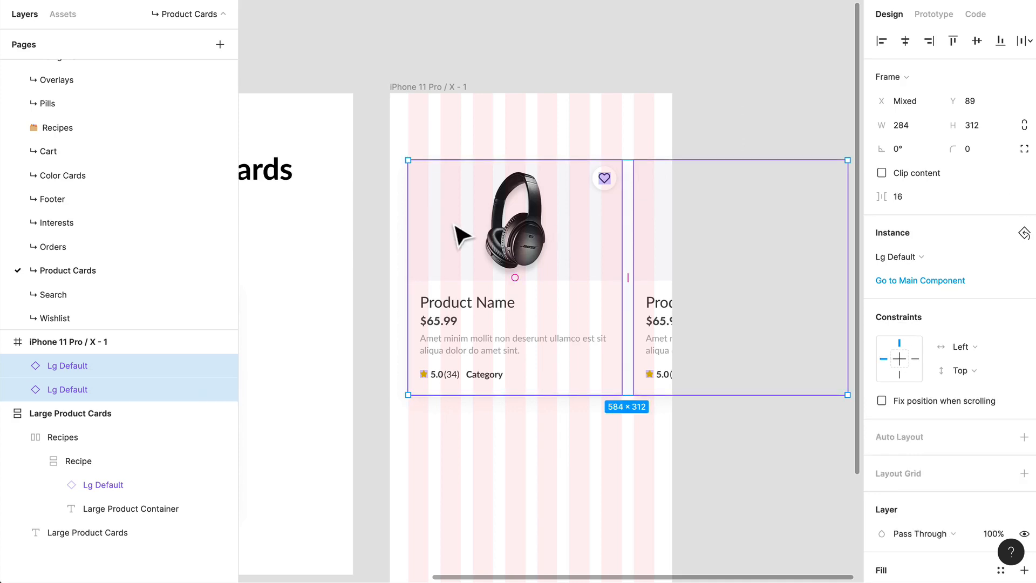
pyautogui.hotkey('ctrl', 'alt', 'g')
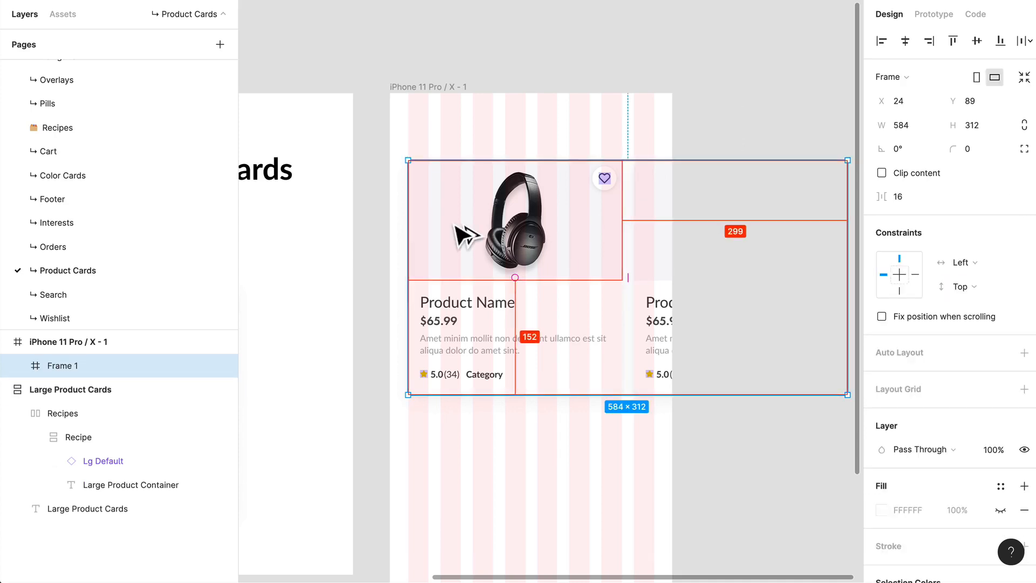
# Step: Rename the frame around the two cards Lg Swipe Container and add auto layout to it
pyautogui.hotkey('ctrl', 'r')
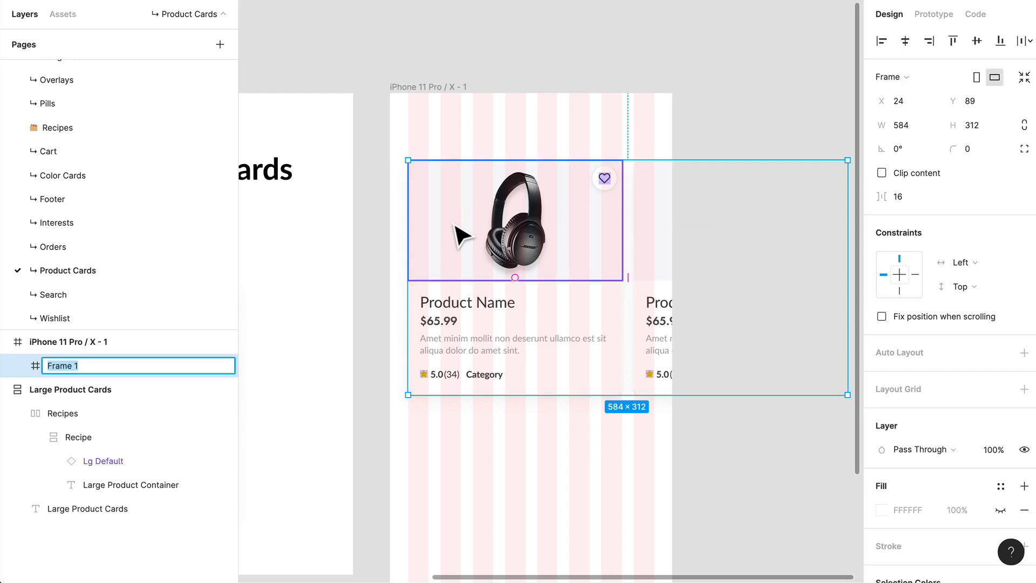
pyautogui.write('Lg')
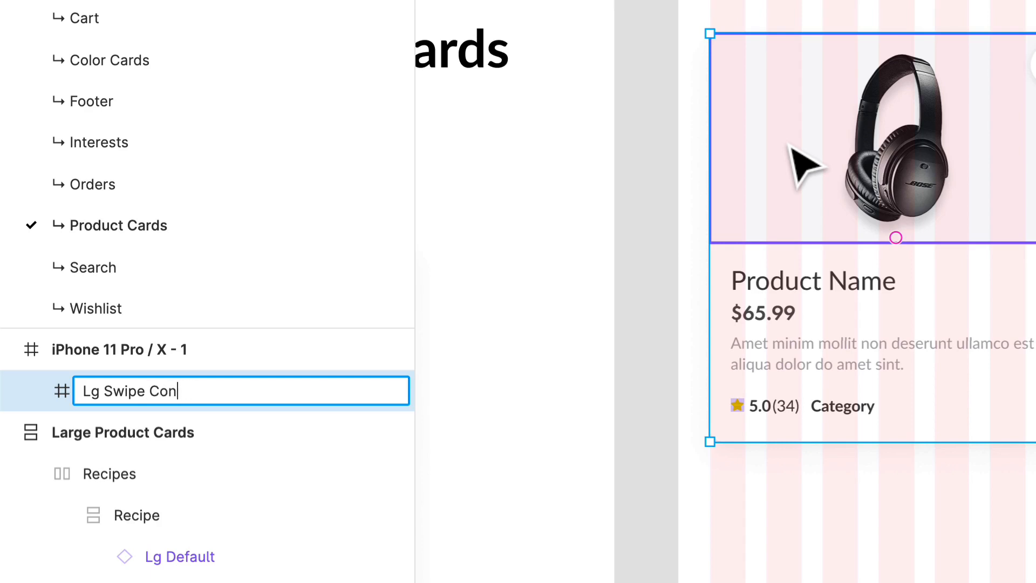
pyautogui.write('Swipe Container')
pyautogui.press('Return')
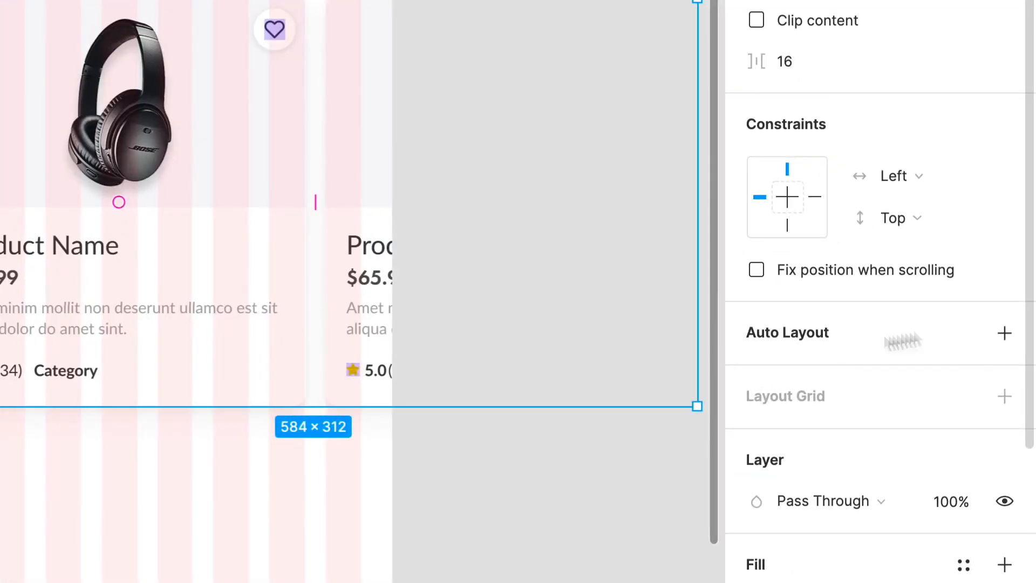
pyautogui.click(997, 328)
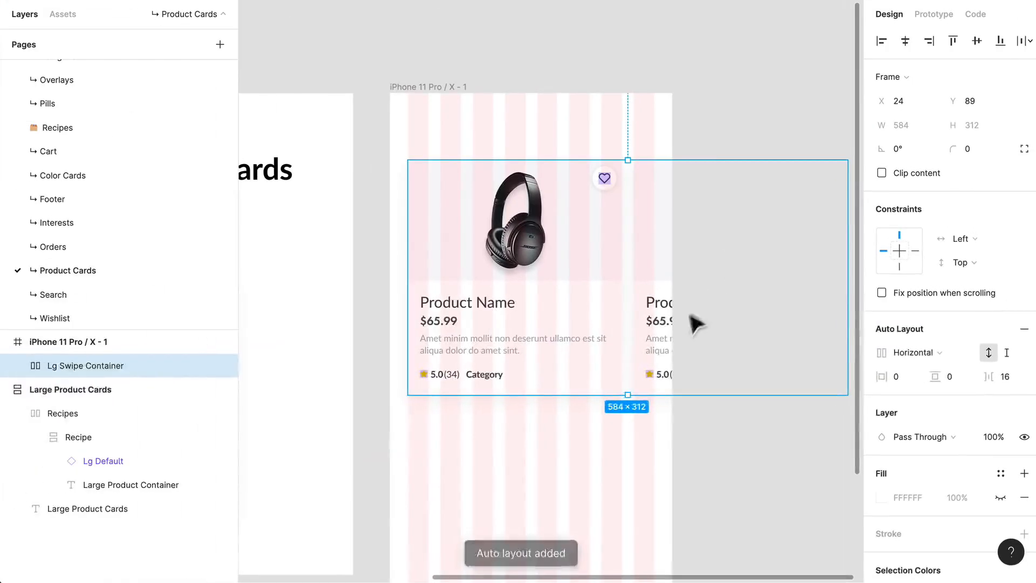
# Step: Copy the second product card and paste three more instances into the Lg Swipe Container
pyautogui.click(676, 339)
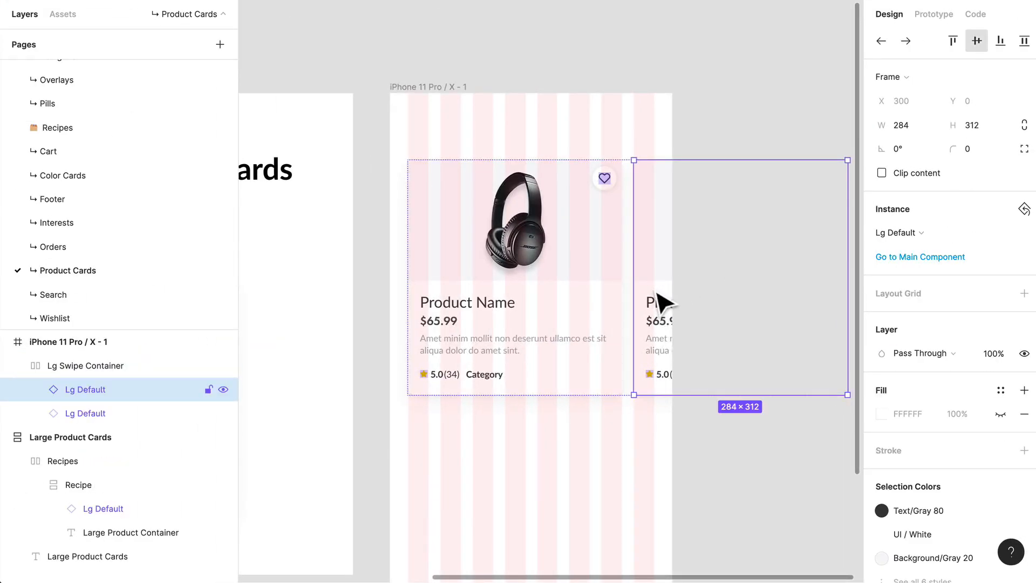
pyautogui.press('super+c')
pyautogui.press('super+v')
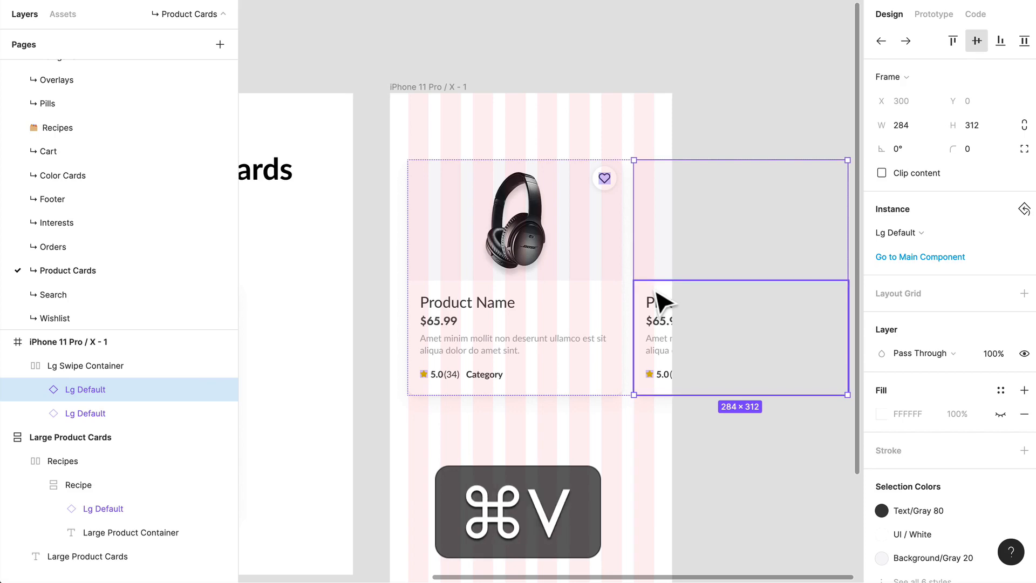
pyautogui.scroll(-2, 656, 292)
pyautogui.press('super+v')
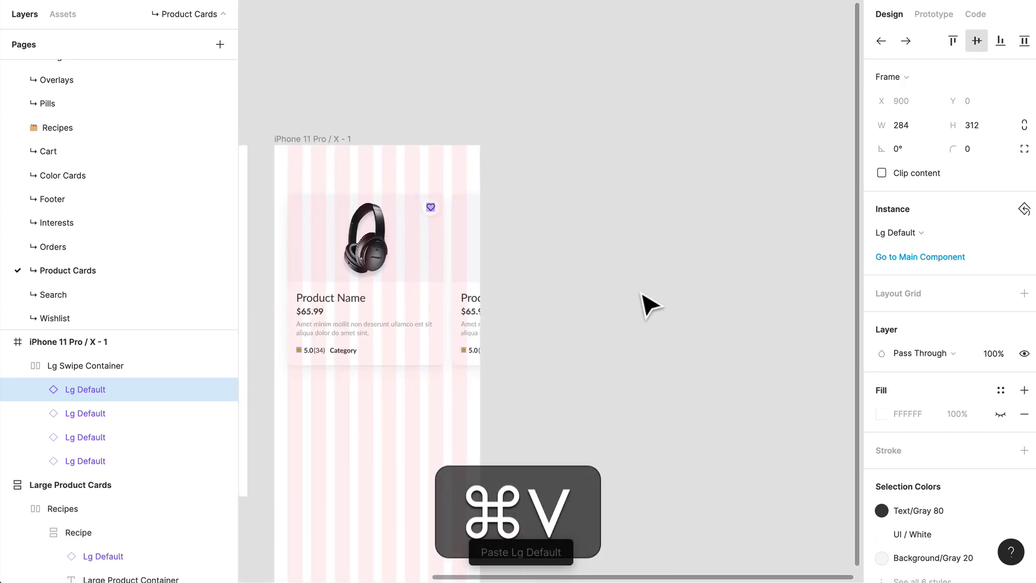
pyautogui.scroll(-1, 640, 293)
pyautogui.scroll(-1, 640, 293)
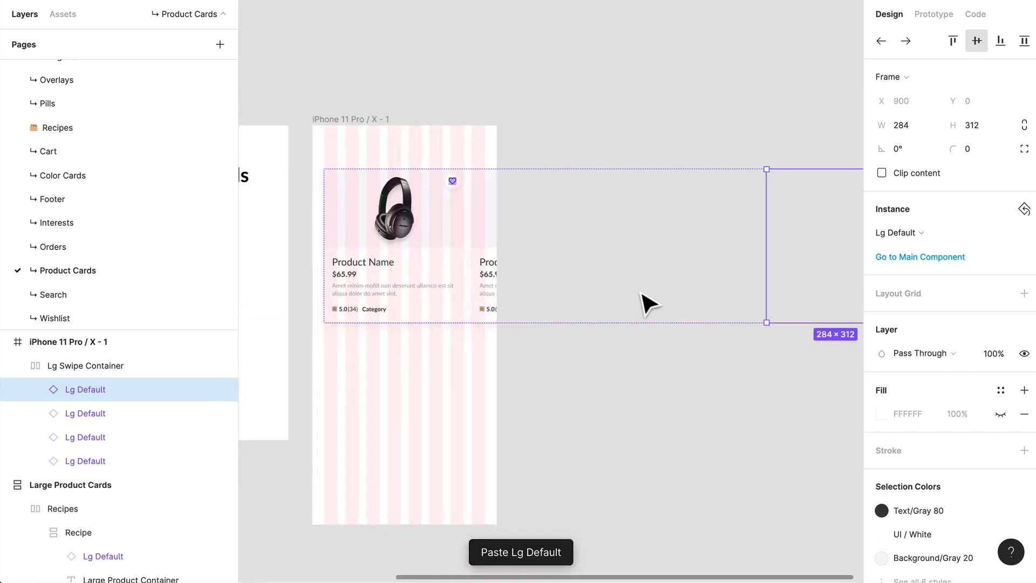
pyautogui.press('super+v')
pyautogui.scroll(-1, 664, 310)
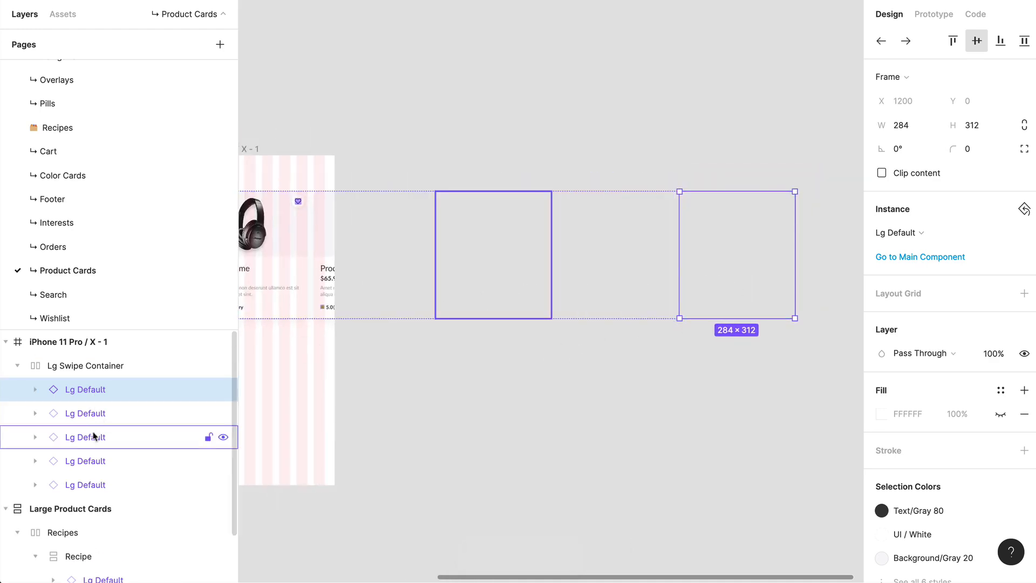
# Step: Remove auto layout from the Lg Swipe Container frame
pyautogui.click(109, 367)
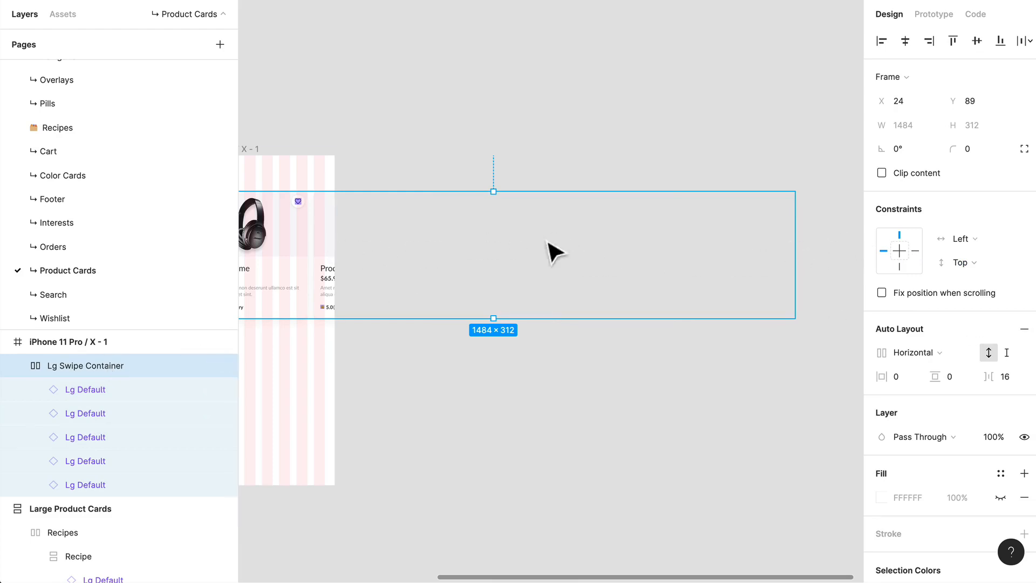
pyautogui.hscroll(-4, 582, 306)
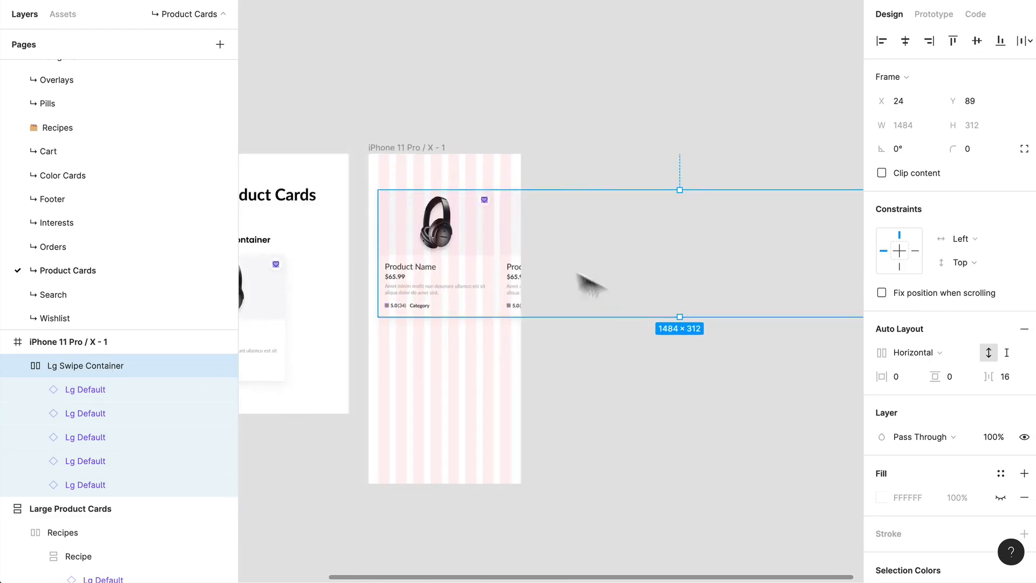
pyautogui.scroll(2, 386, 256)
pyautogui.scroll(2, 385, 257)
pyautogui.moveTo(698, 263); pyautogui.dragTo(486, 268)
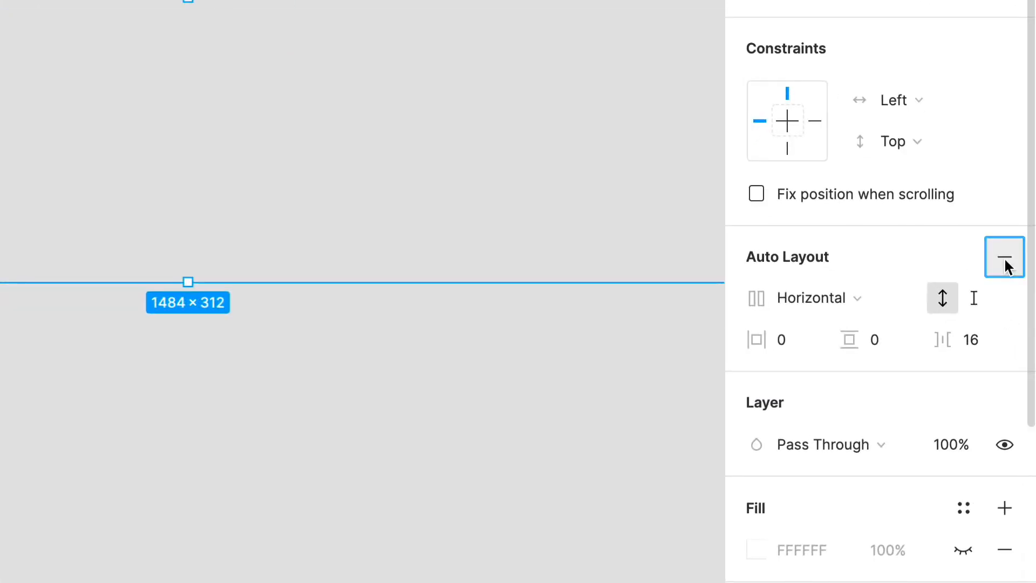
pyautogui.click(1023, 328)
pyautogui.moveTo(131, 196); pyautogui.dragTo(561, 164)
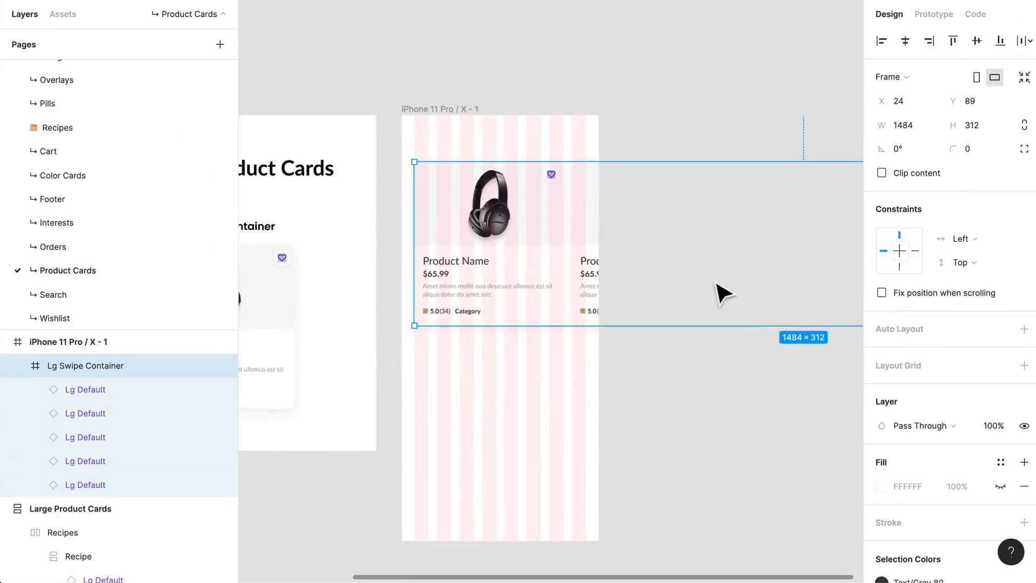
# Step: Resize the Lg Swipe Container from its right edge to 351 px wide, flush with the phone frame, without scaling its cards
pyautogui.scroll(-3, 468, 176)
pyautogui.moveTo(807, 296); pyautogui.dragTo(664, 292)
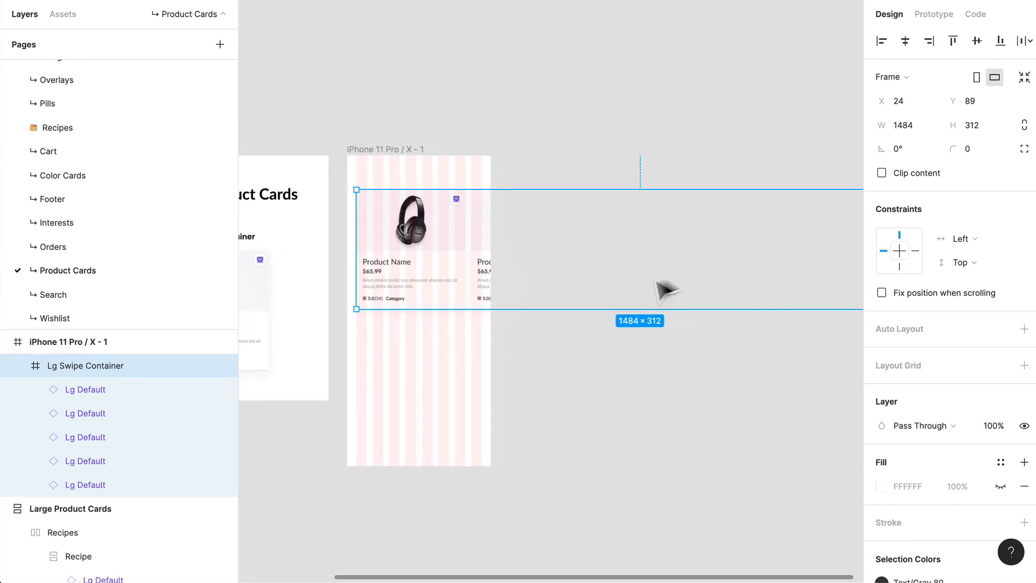
pyautogui.scroll(-1, 762, 264)
pyautogui.moveTo(776, 269); pyautogui.dragTo(701, 271)
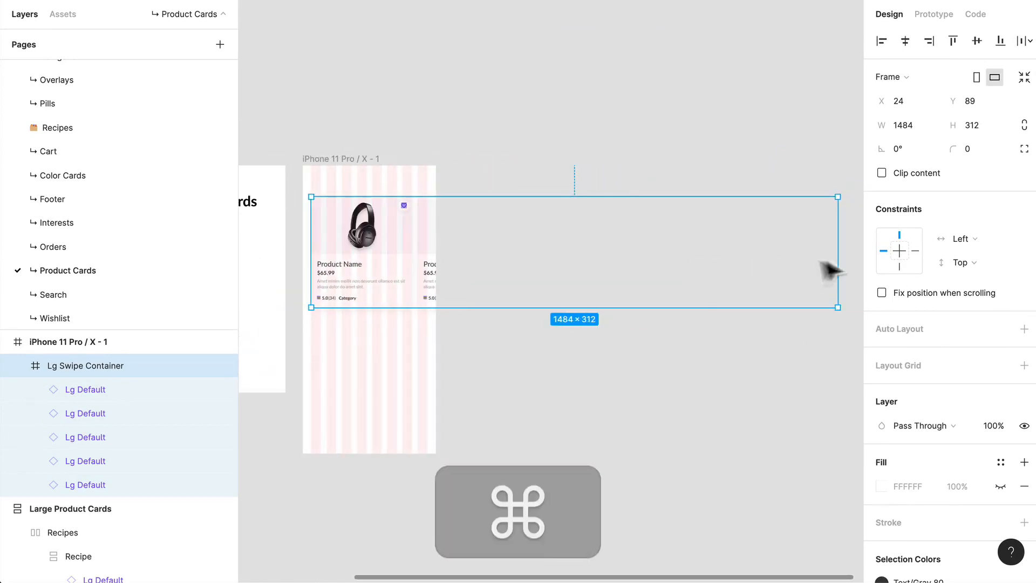
pyautogui.press('super')
pyautogui.moveTo(830, 261); pyautogui.dragTo(451, 261)
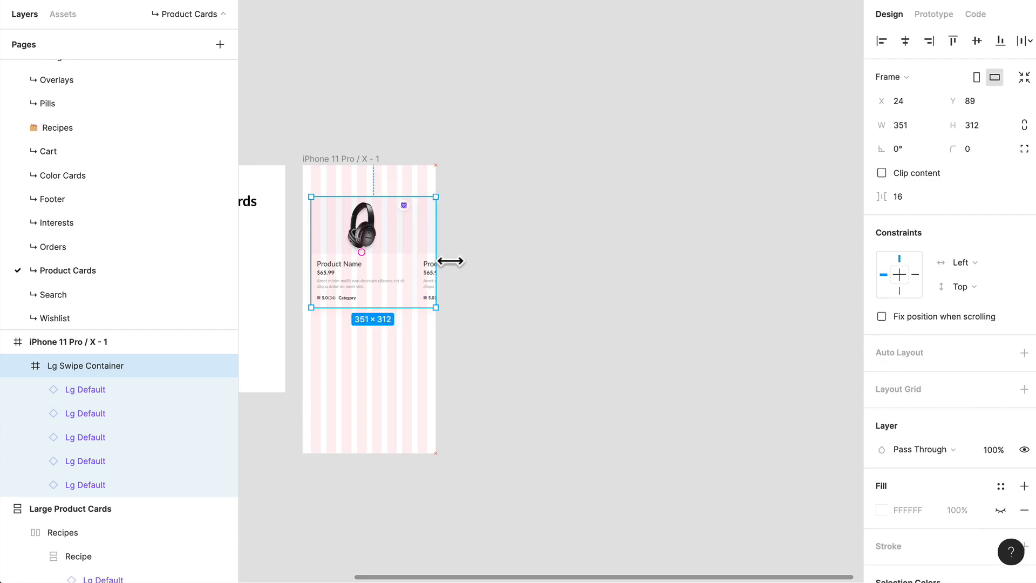
# Step: Extend the Lg Swipe Container's left edge to the phone frame's edge, making it 375 px wide at X 0
pyautogui.scroll(5, 405, 261)
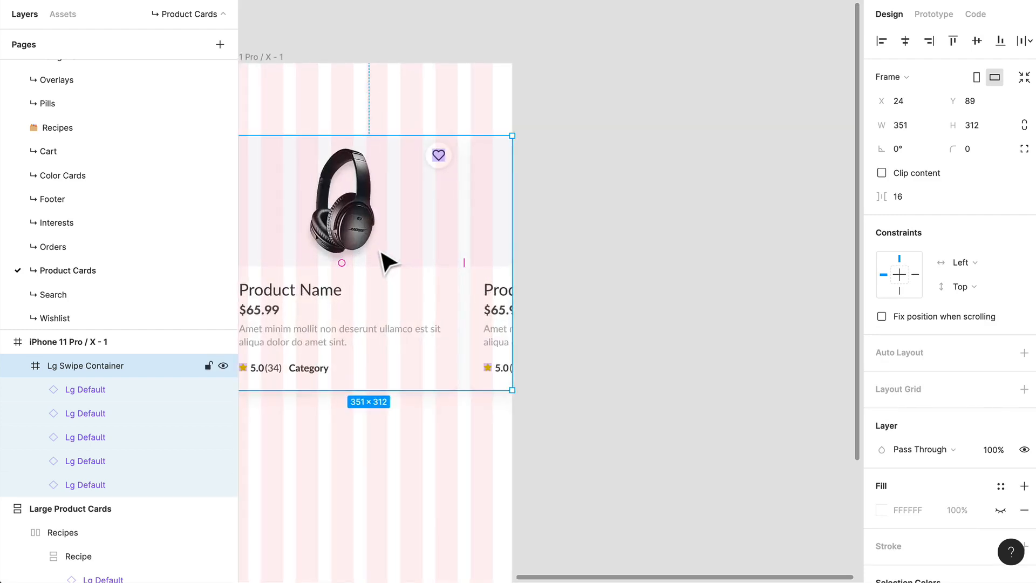
pyautogui.scroll(-1, 527, 246)
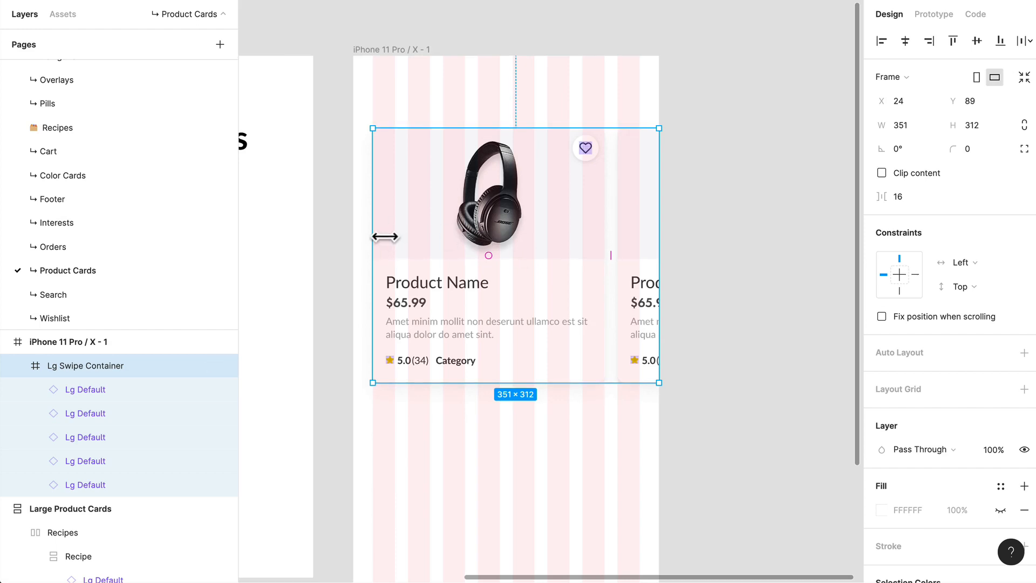
pyautogui.moveTo(385, 236); pyautogui.dragTo(365, 237)
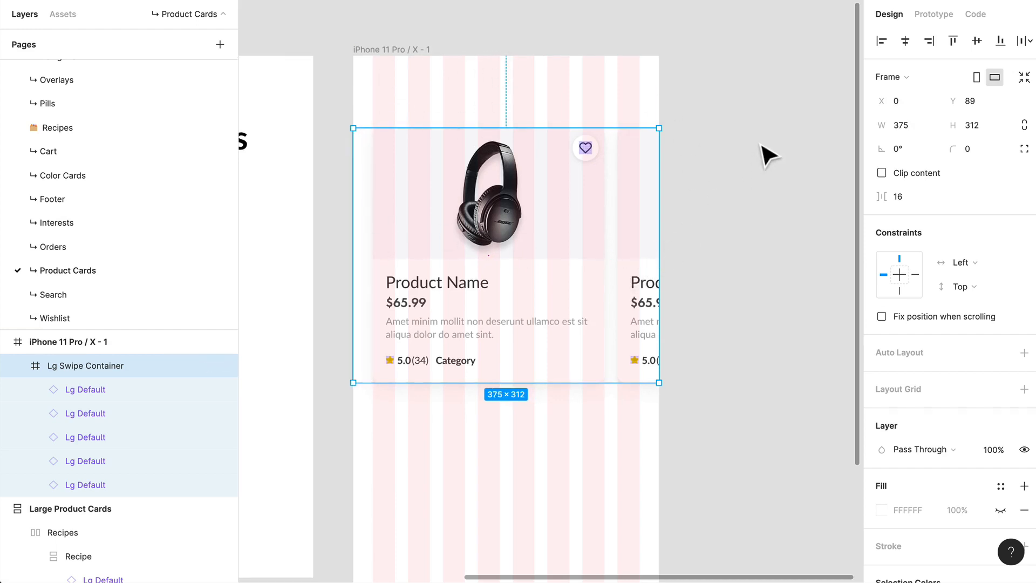
# Step: Enable content clipping on the Lg Swipe Container
pyautogui.click(760, 135)
pyautogui.click(542, 216)
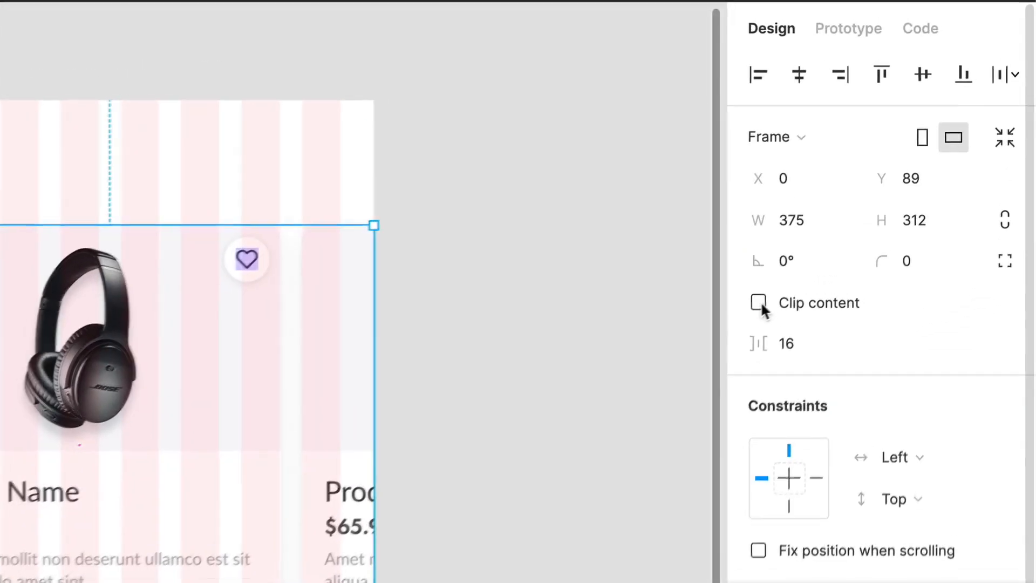
pyautogui.click(882, 173)
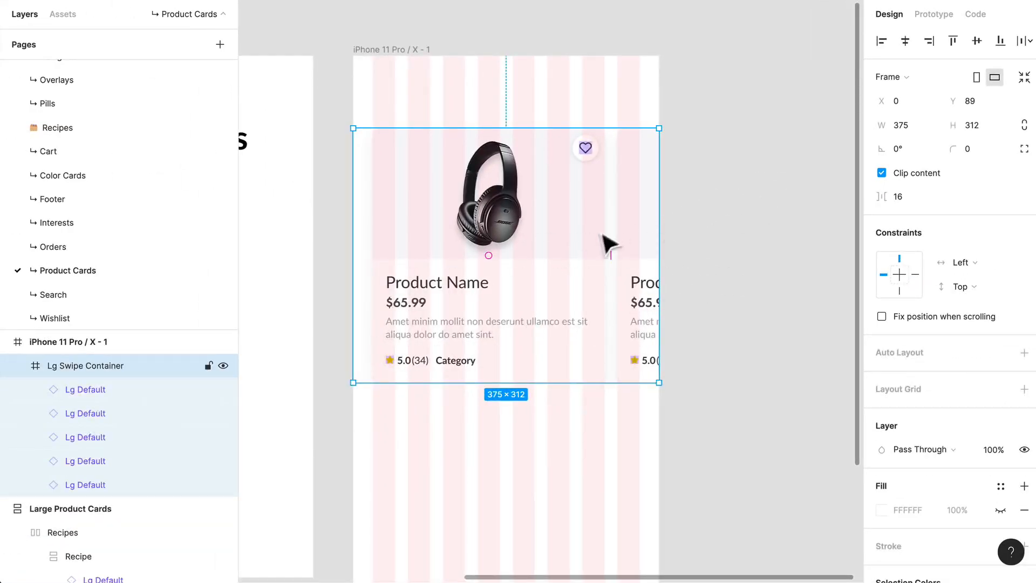
# Step: Hide the layout grids on the canvas
pyautogui.scroll(-5, 712, 100)
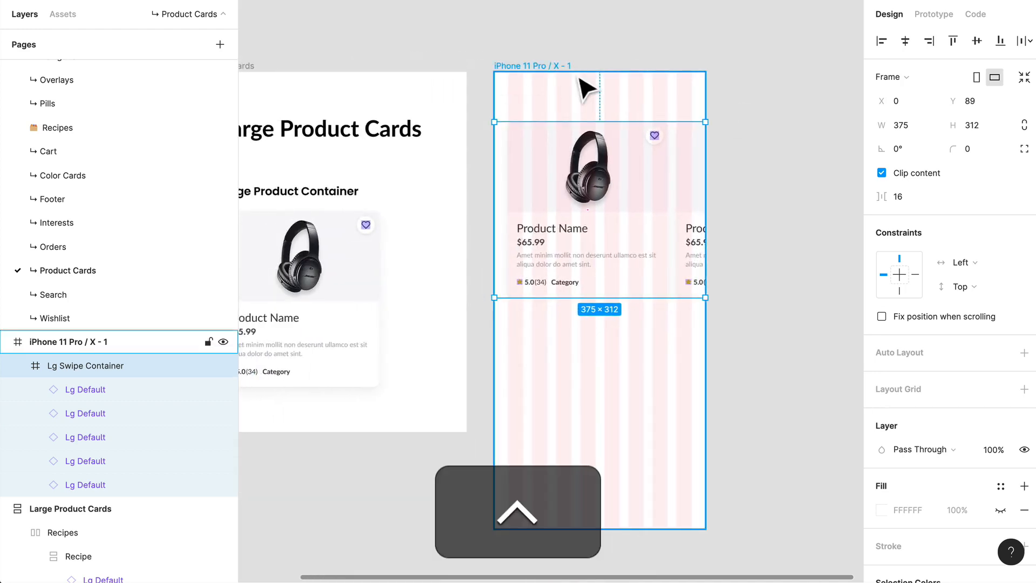
pyautogui.hotkey('ctrl', 'g')
pyautogui.click(760, 86)
pyautogui.scroll(4, 761, 86)
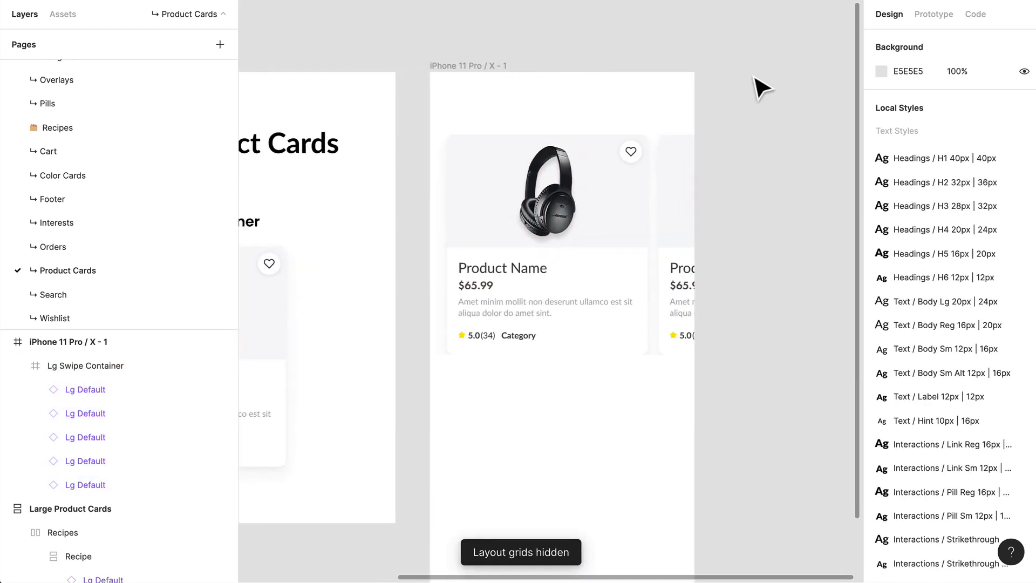
# Step: Turn off content clipping for the Lg Swipe Container
pyautogui.click(577, 221)
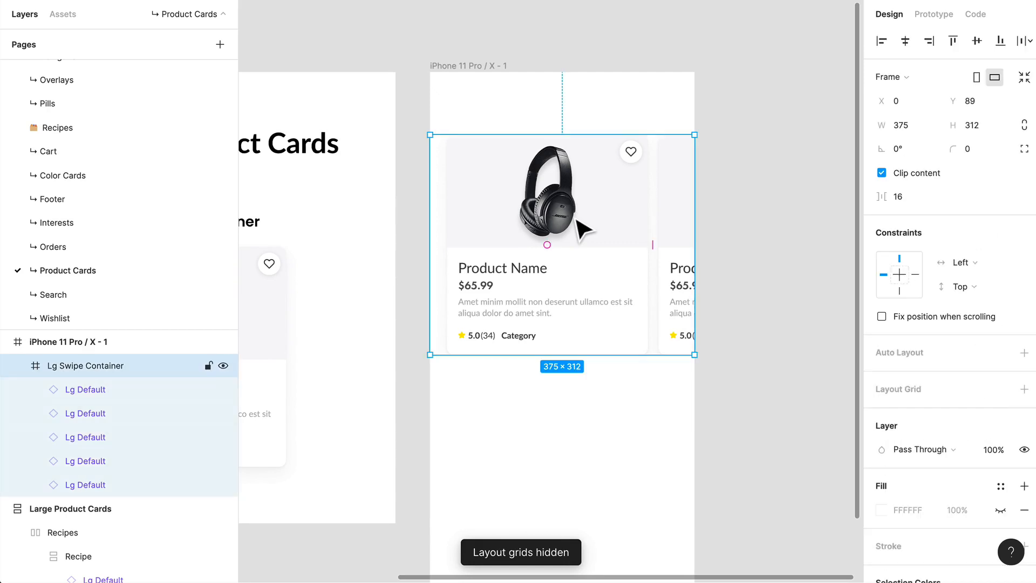
pyautogui.click(881, 173)
pyautogui.click(753, 93)
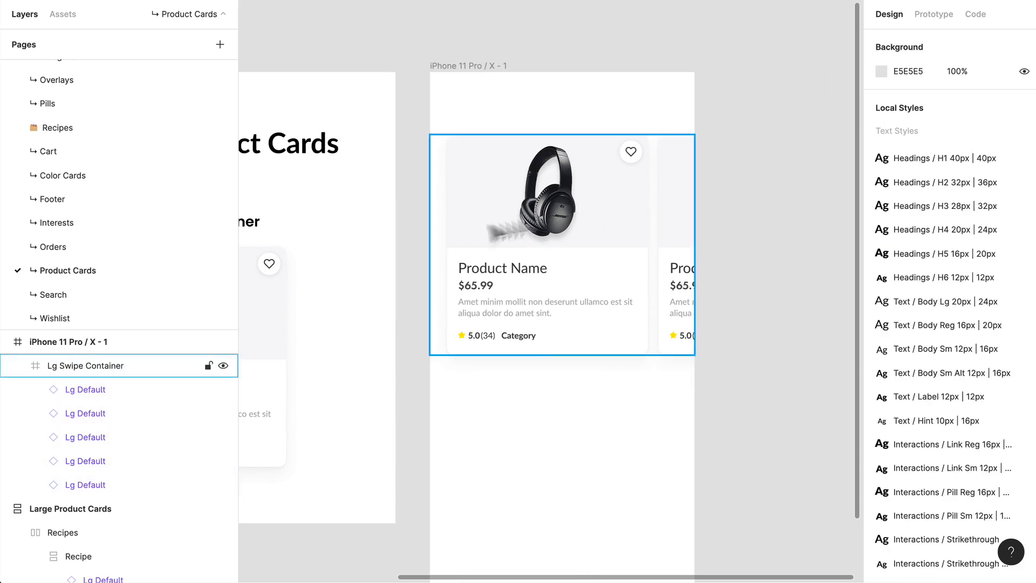
# Step: Select the Lg Swipe Container and examine its bounds, left spacing and card shadows against the phone frame
pyautogui.scroll(2, 658, 122)
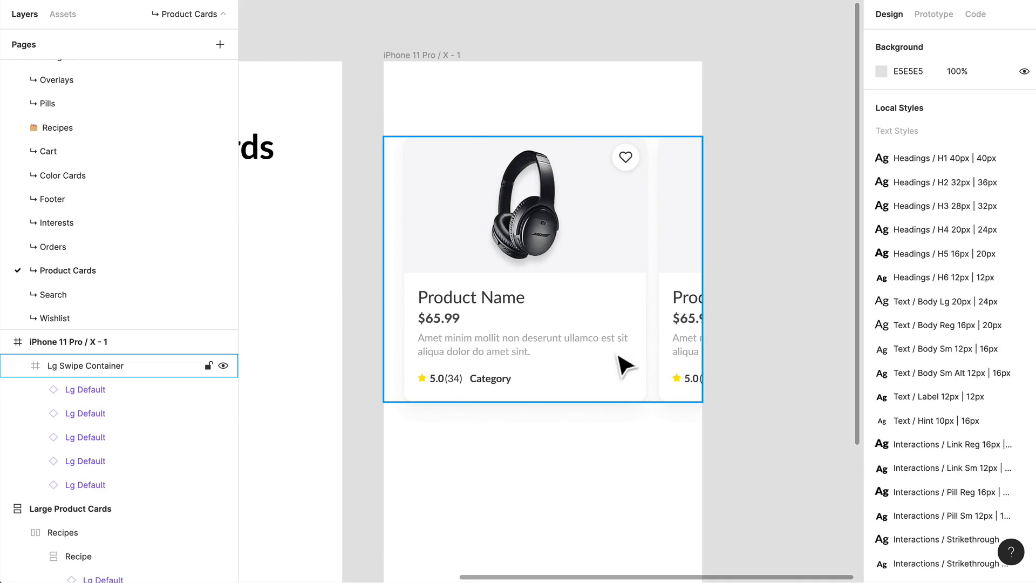
pyautogui.click(86, 367)
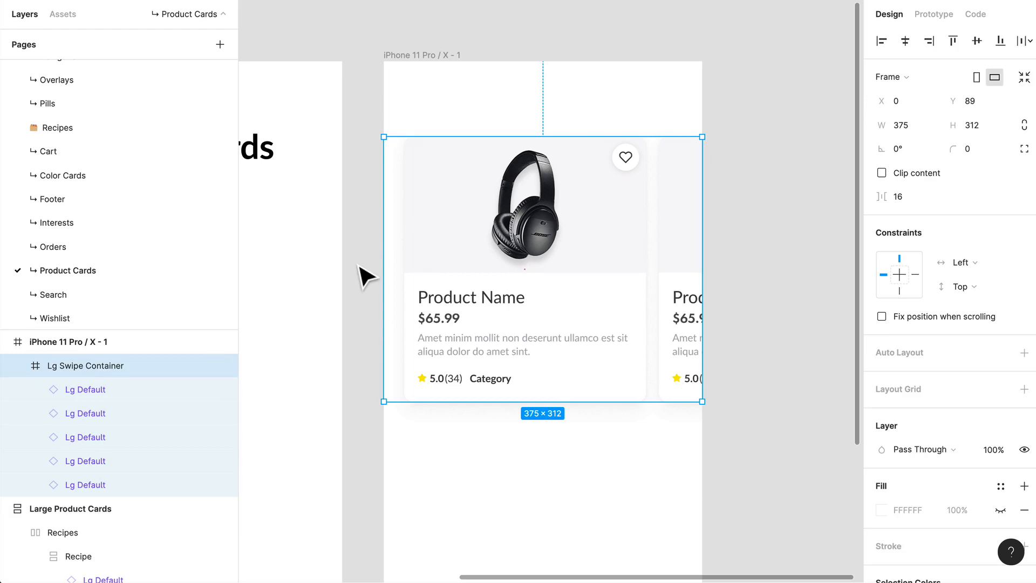
pyautogui.scroll(5, 440, 257)
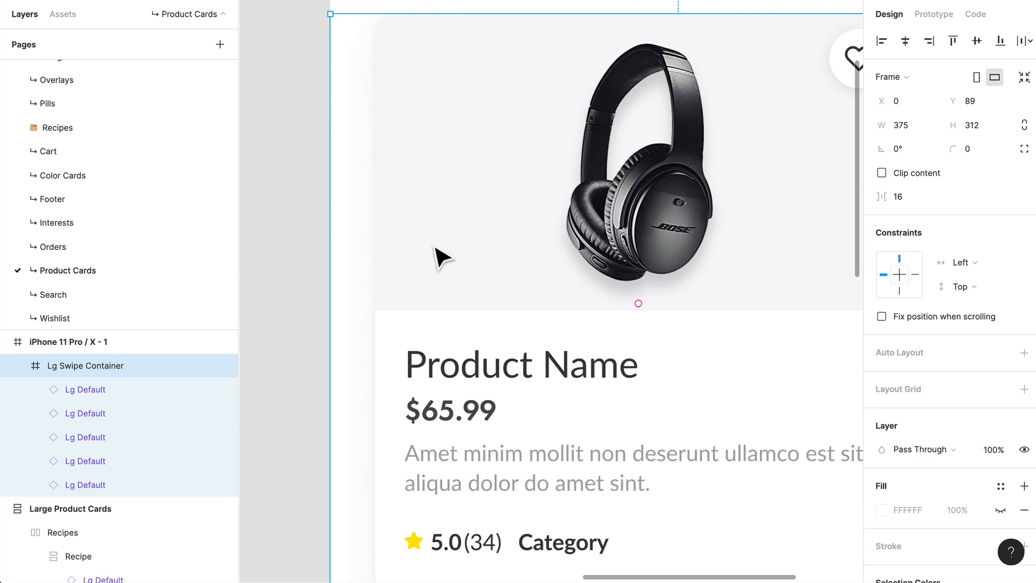
pyautogui.scroll(-5, 426, 256)
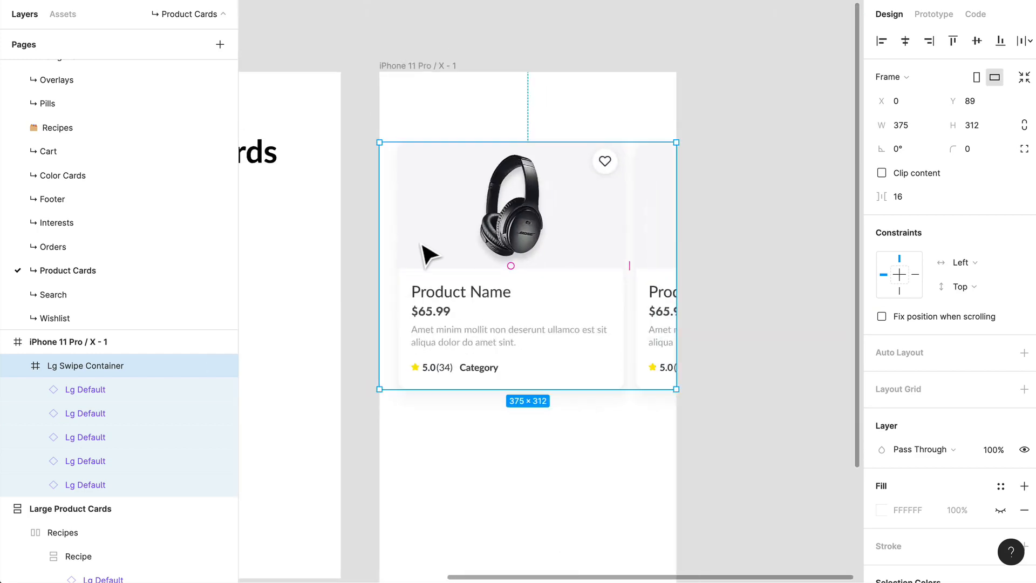
pyautogui.moveTo(370, 294); pyautogui.dragTo(609, 263)
pyautogui.scroll(-2, 593, 275)
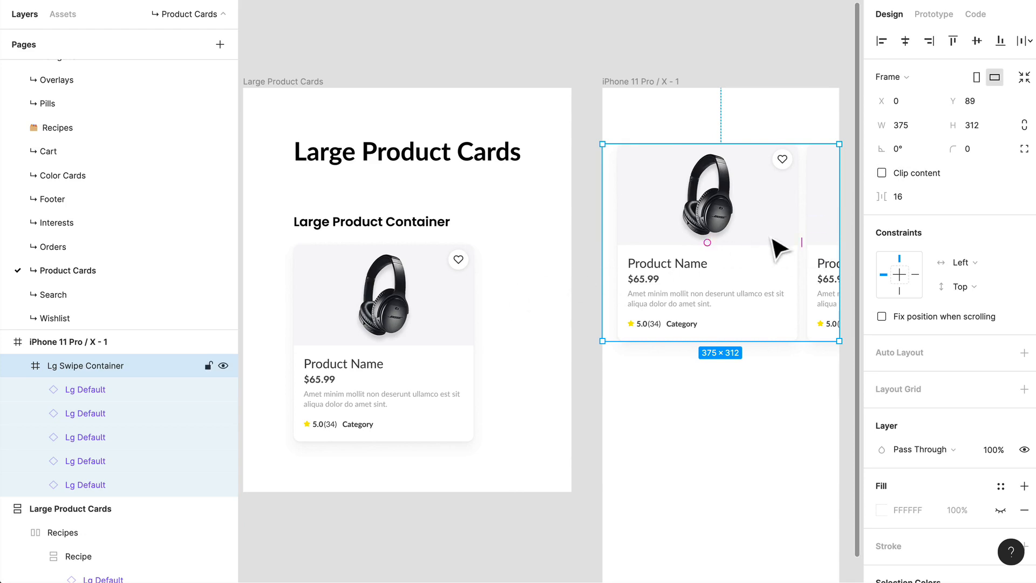
pyautogui.hscroll(5, 778, 241)
pyautogui.scroll(1, 778, 241)
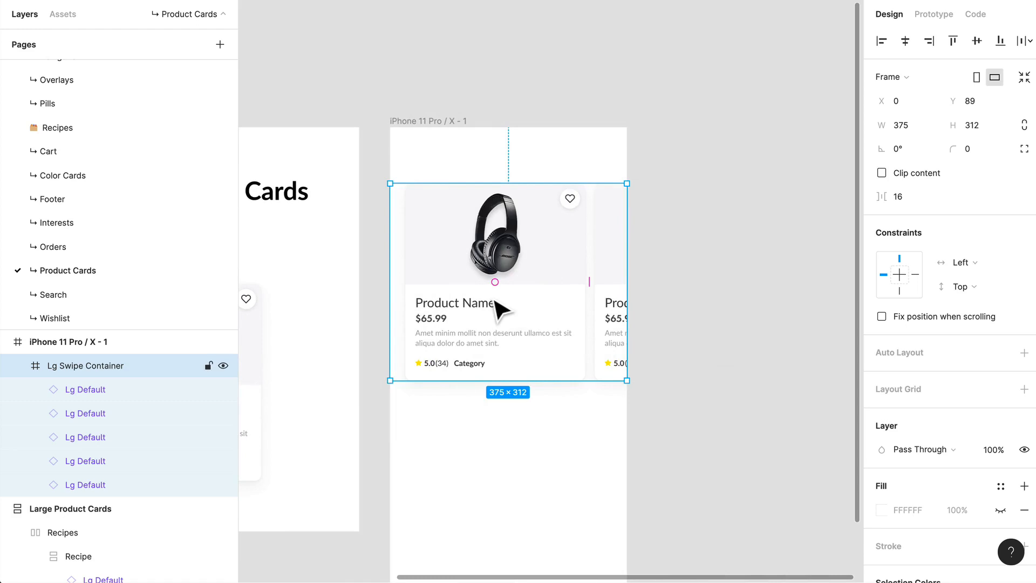
# Step: Swap the second product card in the Lg Swipe Container for the Lg Staff Pick + Sale component
pyautogui.click(501, 310)
pyautogui.click(624, 299)
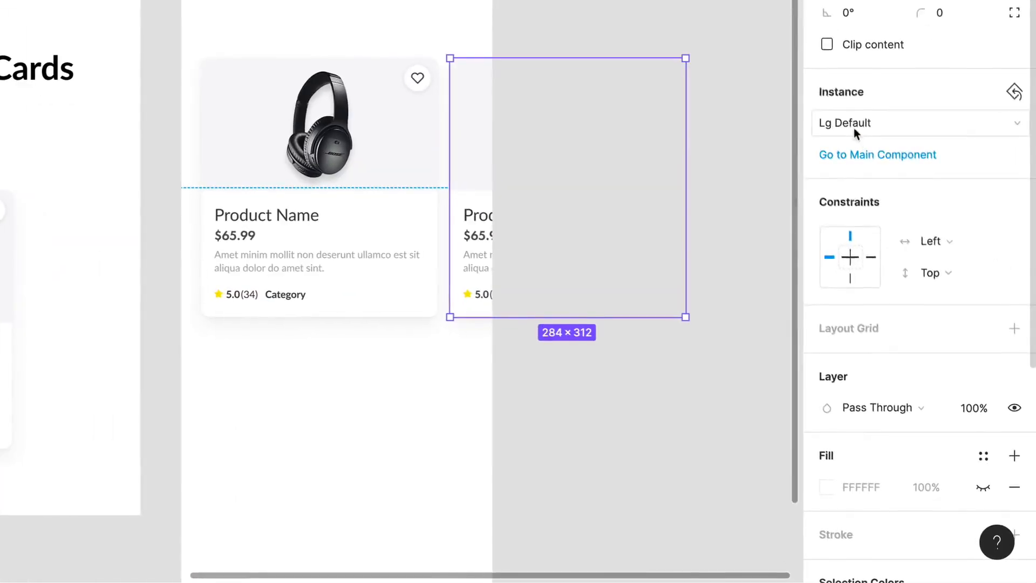
pyautogui.click(903, 235)
pyautogui.click(884, 152)
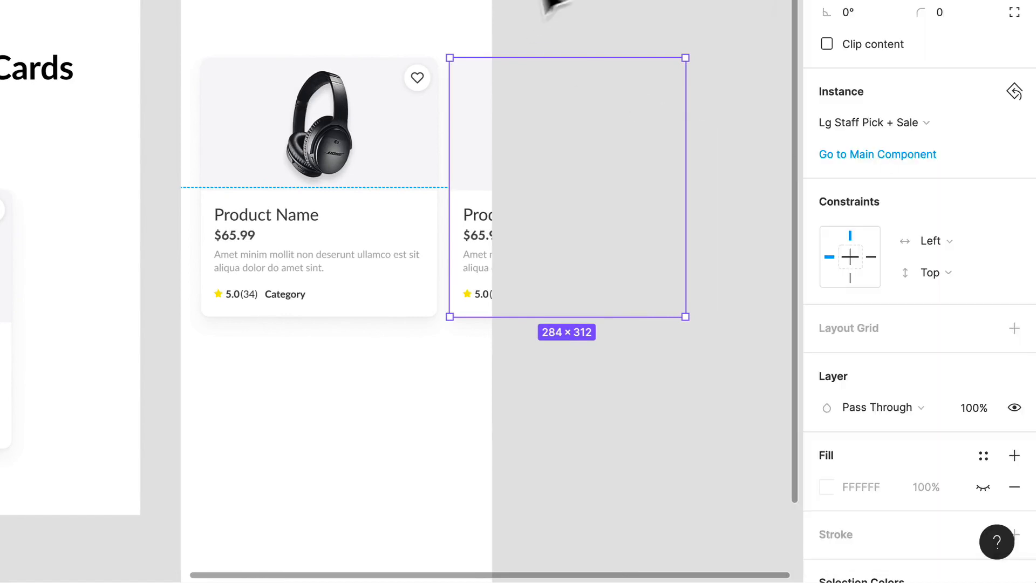
# Step: Swap the first product card in the Lg Swipe Container for the Lg Sale component
pyautogui.click(561, 22)
pyautogui.click(348, 138)
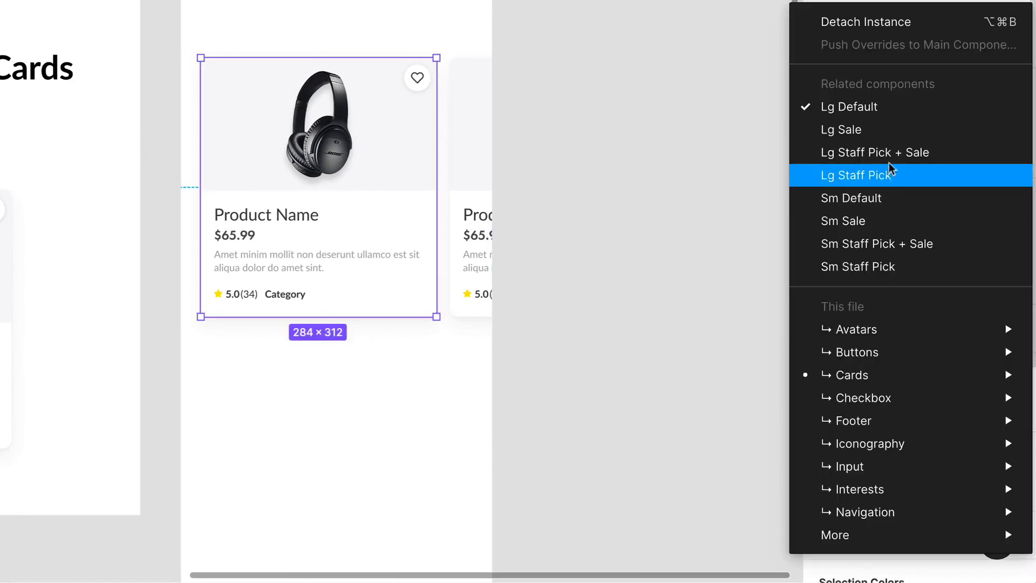
pyautogui.click(891, 132)
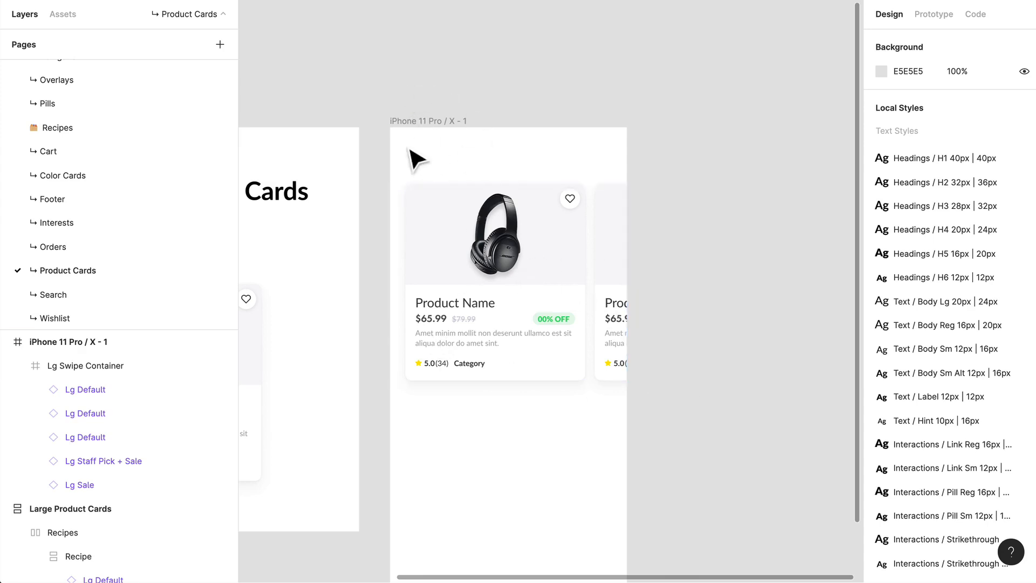
# Step: Preview the iPhone 11 Pro / X frame as a prototype and return to the design file
pyautogui.click(437, 143)
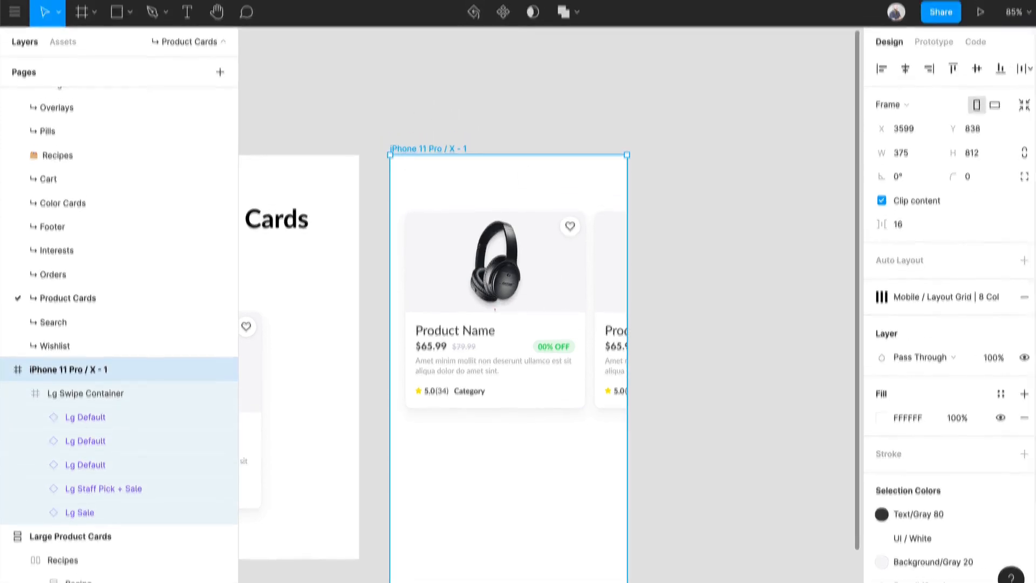
pyautogui.click(980, 53)
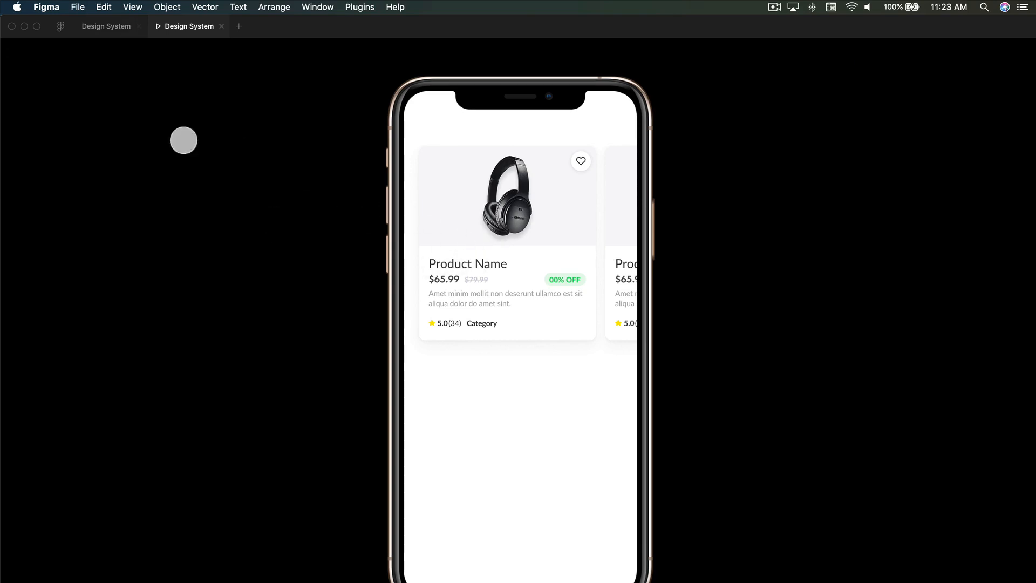
pyautogui.click(108, 27)
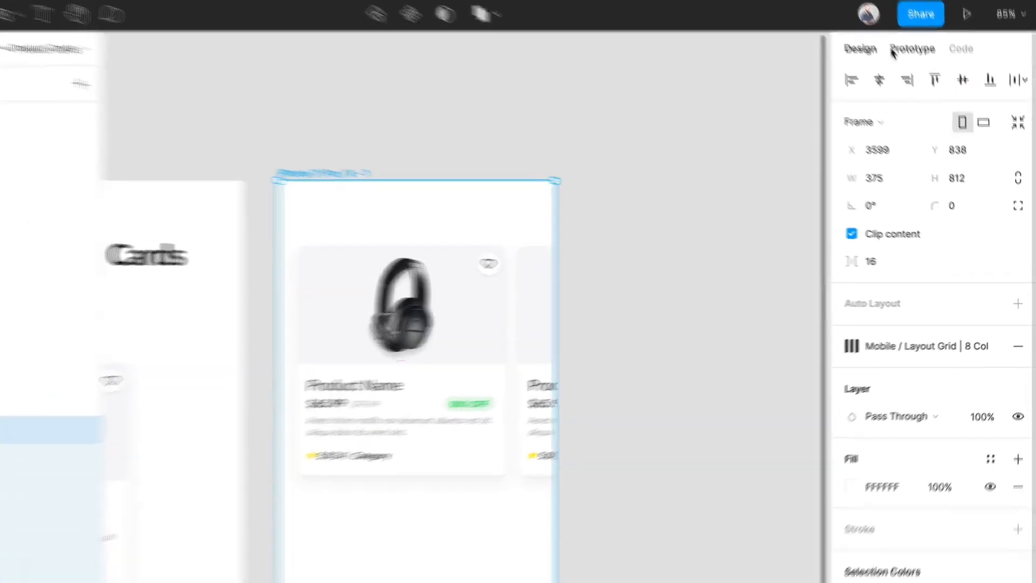
# Step: Set the Lg Swipe Container's prototype overflow behavior to Horizontal Scrolling
pyautogui.click(892, 49)
pyautogui.click(378, 337)
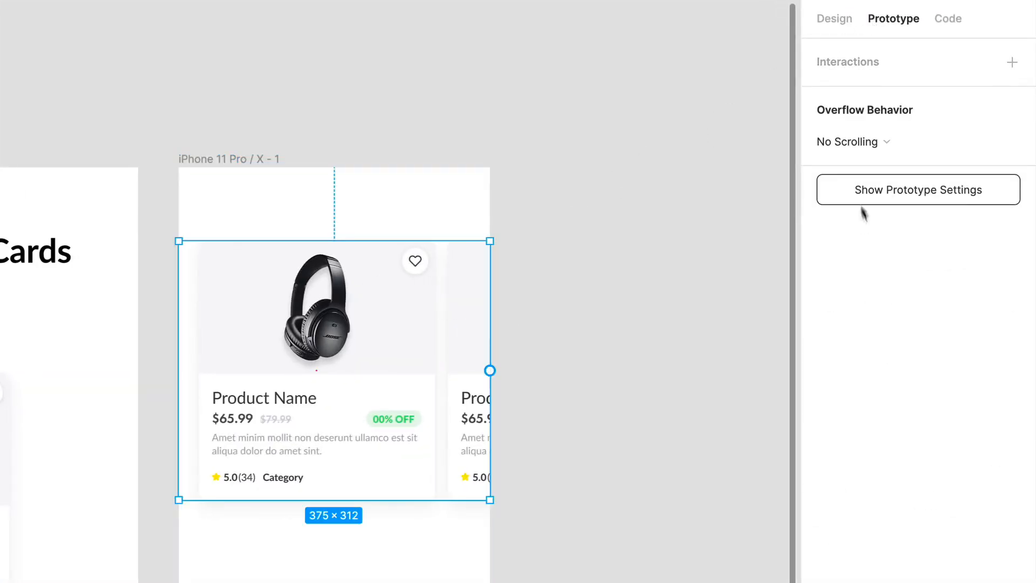
pyautogui.click(853, 143)
pyautogui.click(859, 163)
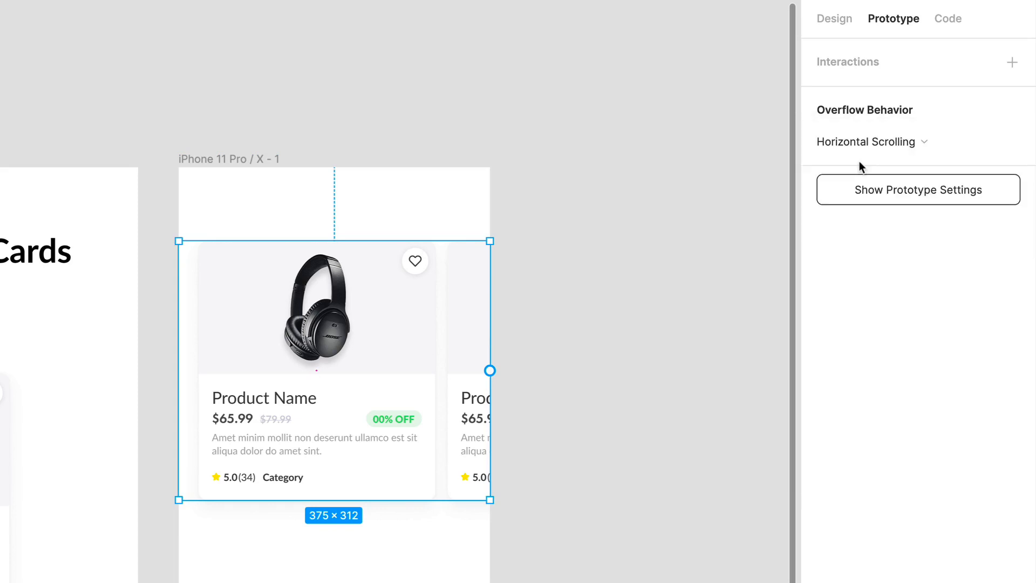
pyautogui.click(444, 120)
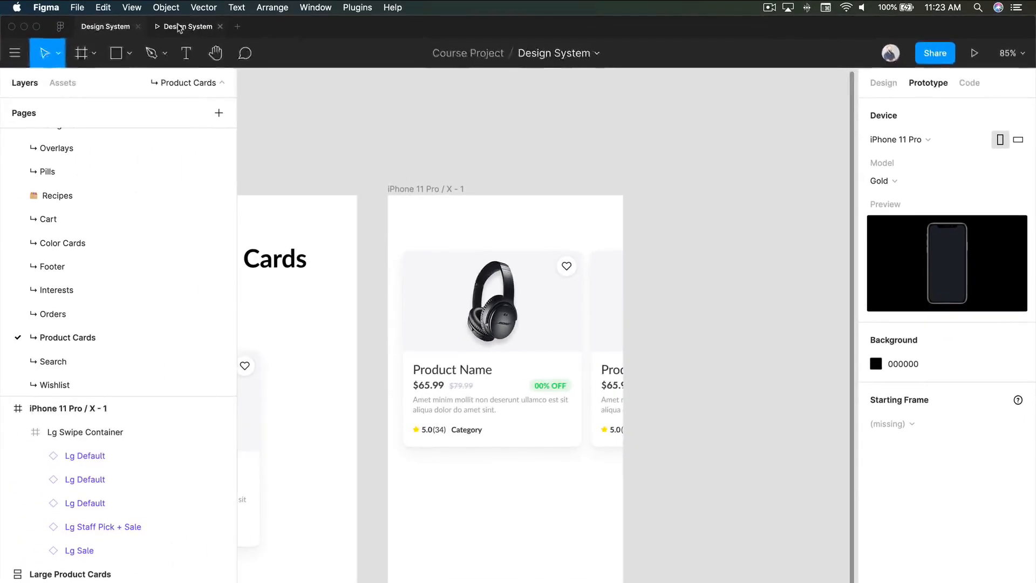
# Step: Test the horizontal swiping of the product cards in both directions in the prototype preview and close the preview
pyautogui.click(178, 28)
pyautogui.hscroll(5, 548, 254)
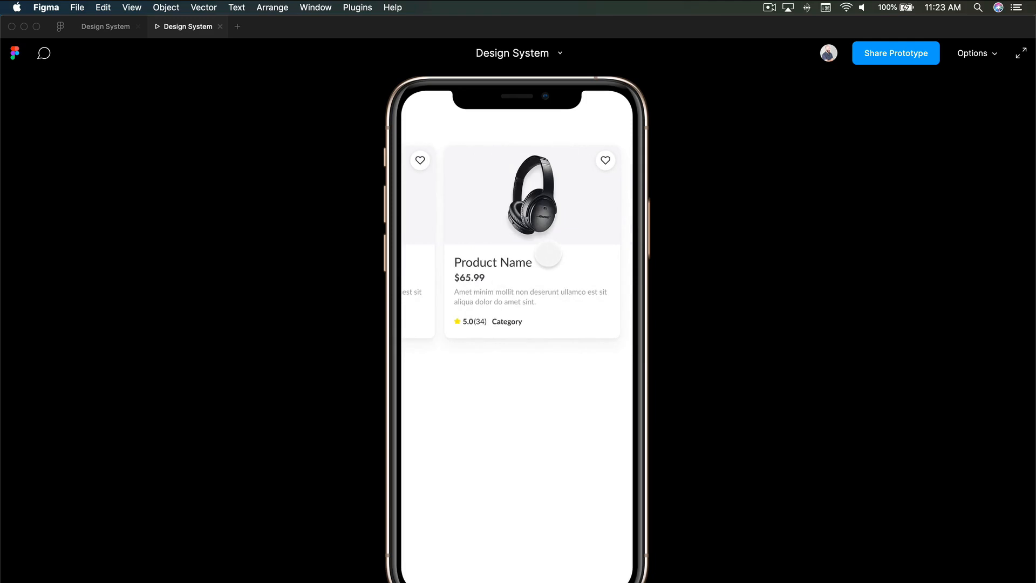
pyautogui.hscroll(5, 548, 254)
pyautogui.hscroll(-5, 548, 254)
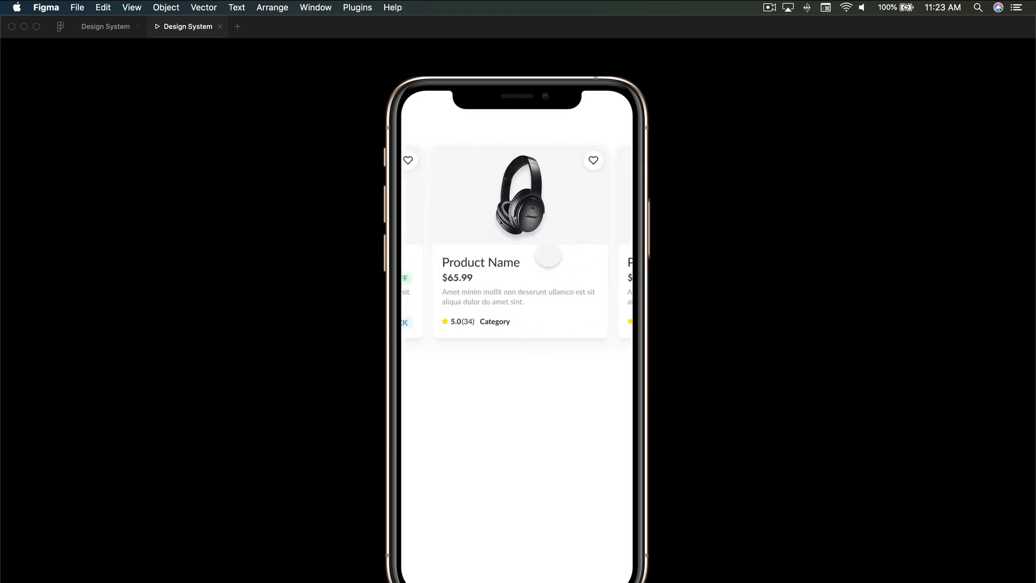
pyautogui.hscroll(-4, 548, 254)
pyautogui.hscroll(2, 548, 254)
pyautogui.hscroll(-5, 548, 254)
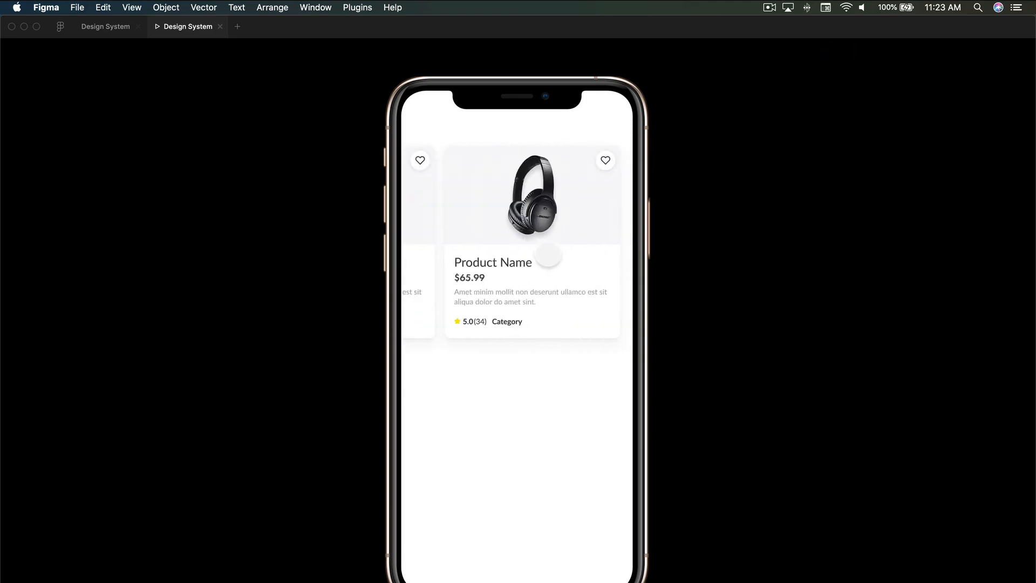
pyautogui.hscroll(6, 548, 254)
pyautogui.hscroll(-3, 548, 254)
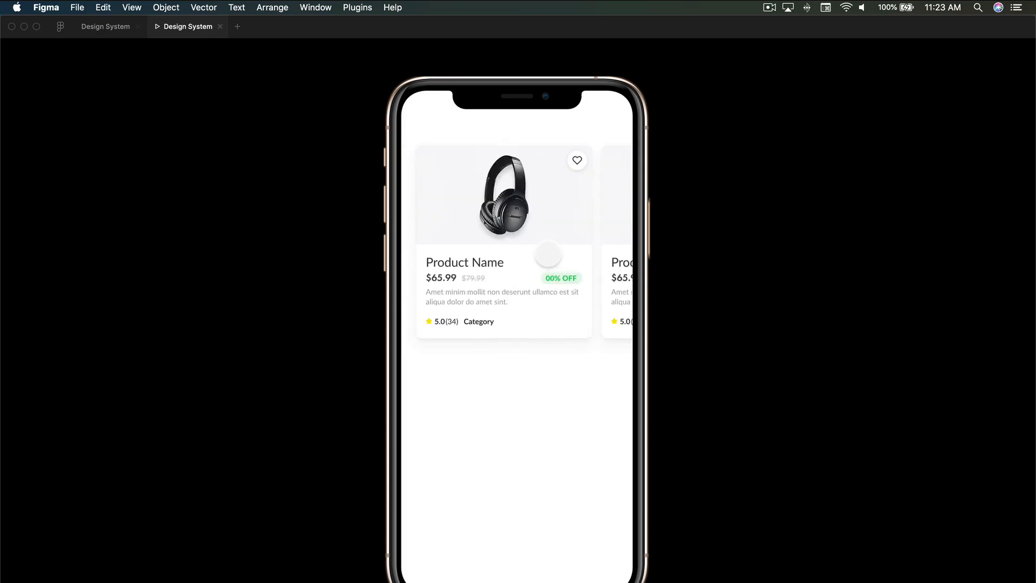
pyautogui.hscroll(4, 548, 254)
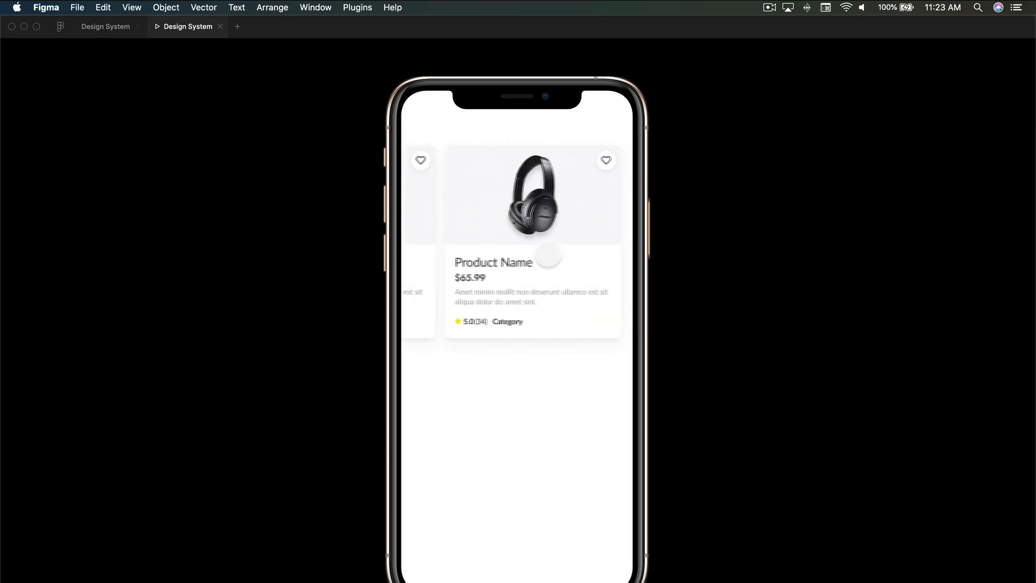
pyautogui.hscroll(-2, 548, 254)
pyautogui.hscroll(-3, 548, 255)
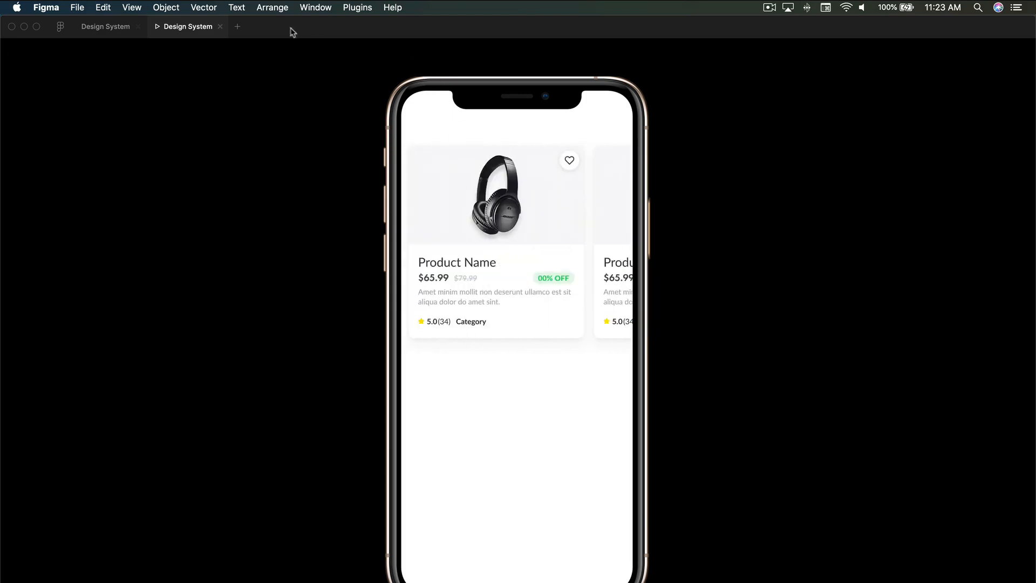
pyautogui.click(219, 26)
pyautogui.hscroll(-5, 593, 345)
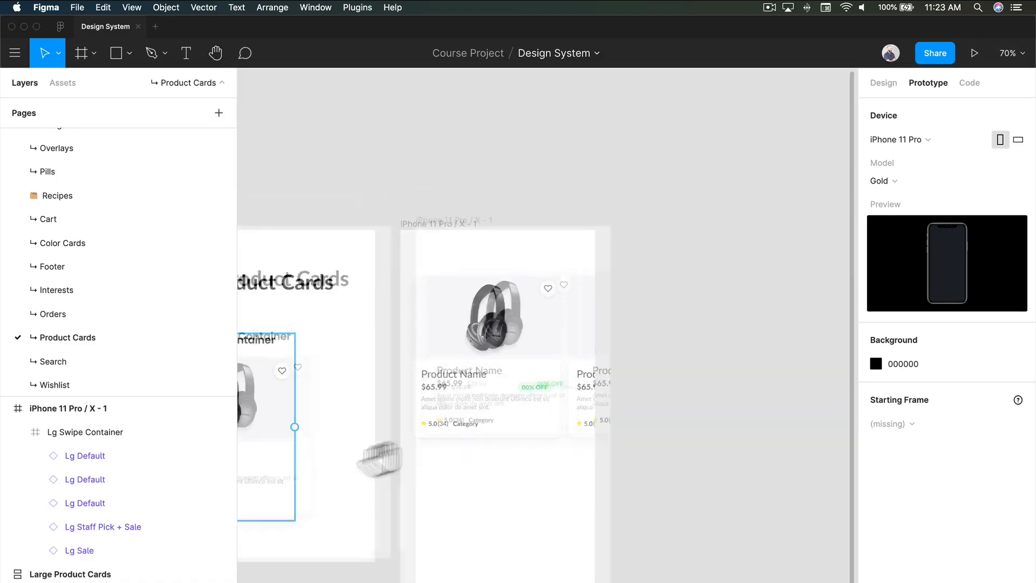
# Step: Copy the Lg Swipe Container into the recipe under the Large Product Container heading and delete the single card there
pyautogui.moveTo(805, 307); pyautogui.dragTo(772, 339)
pyautogui.press('super+c')
pyautogui.click(516, 358)
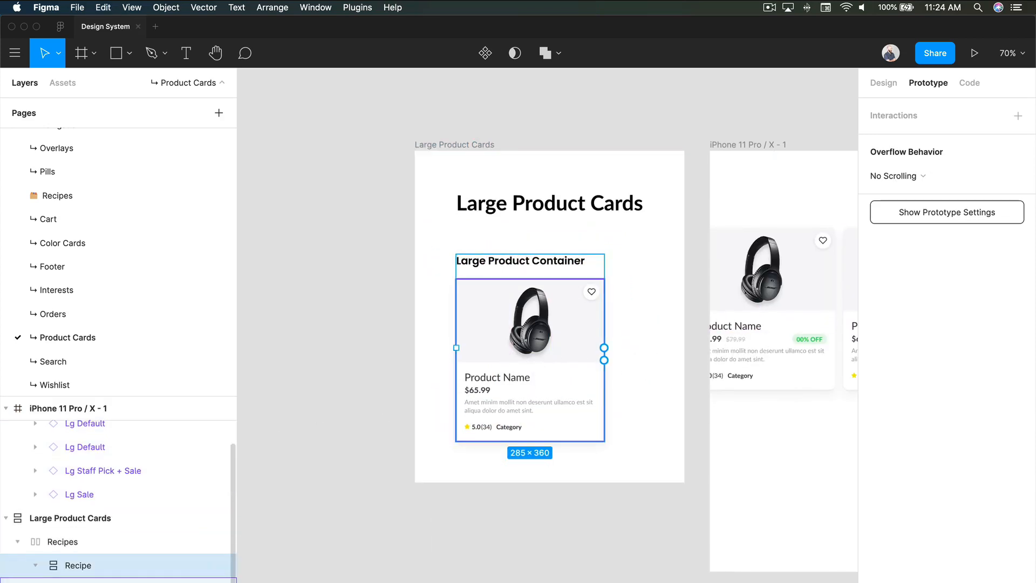
pyautogui.press('super+v')
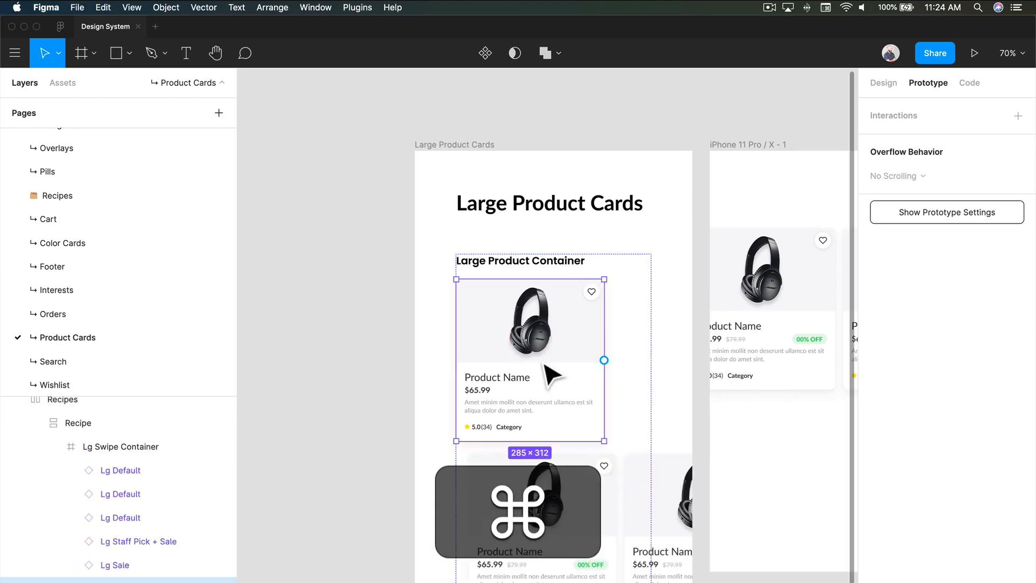
pyautogui.press('BackSpace')
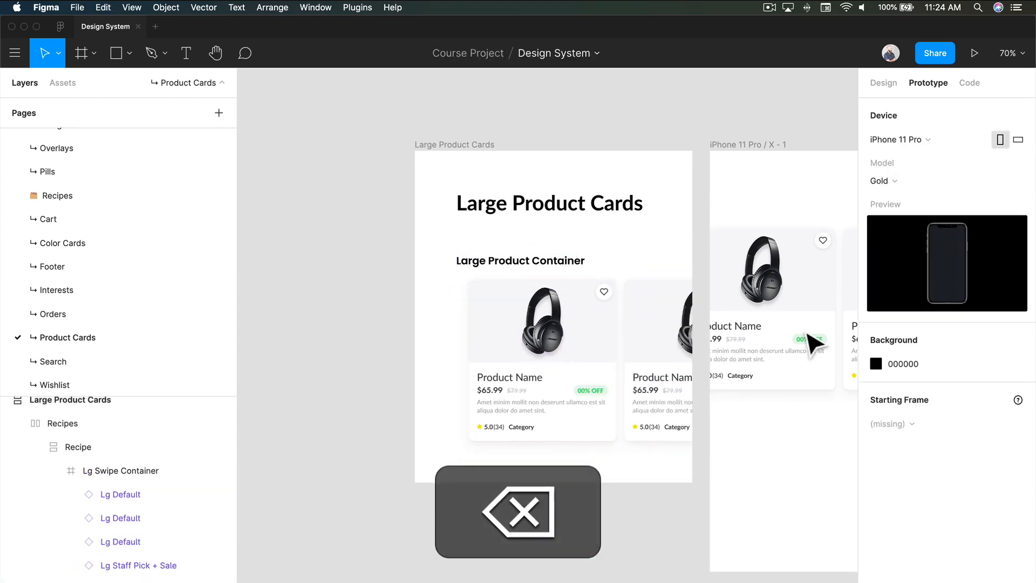
# Step: Enable Clip content on the Recipe frame that holds the Large Product Container and its cards
pyautogui.click(496, 373)
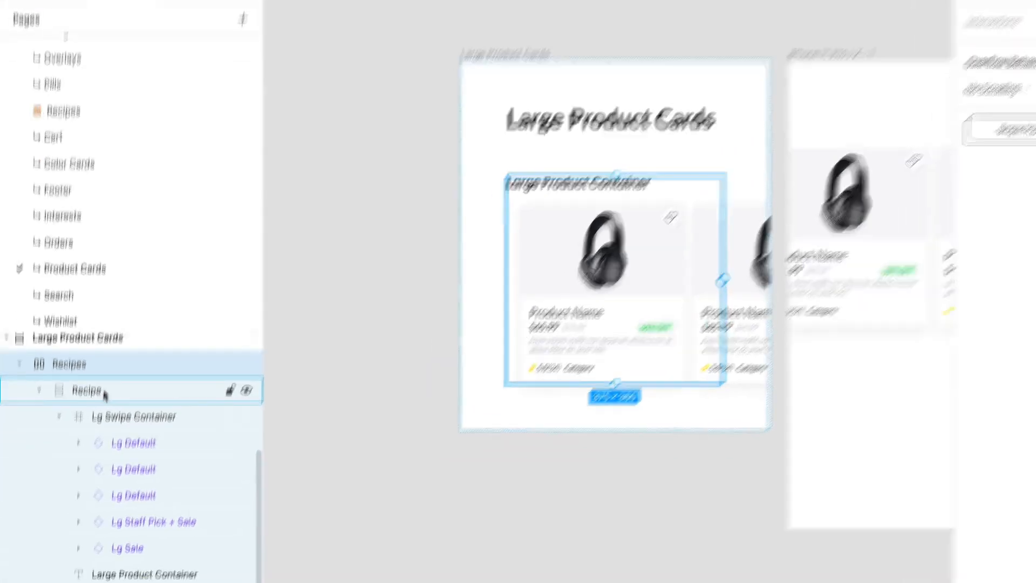
pyautogui.click(93, 447)
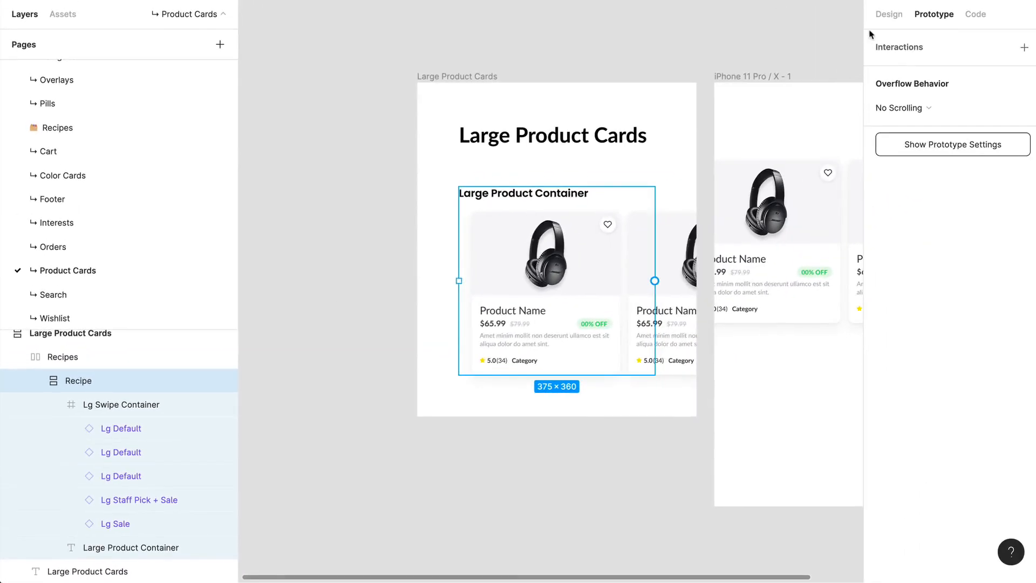
pyautogui.click(888, 15)
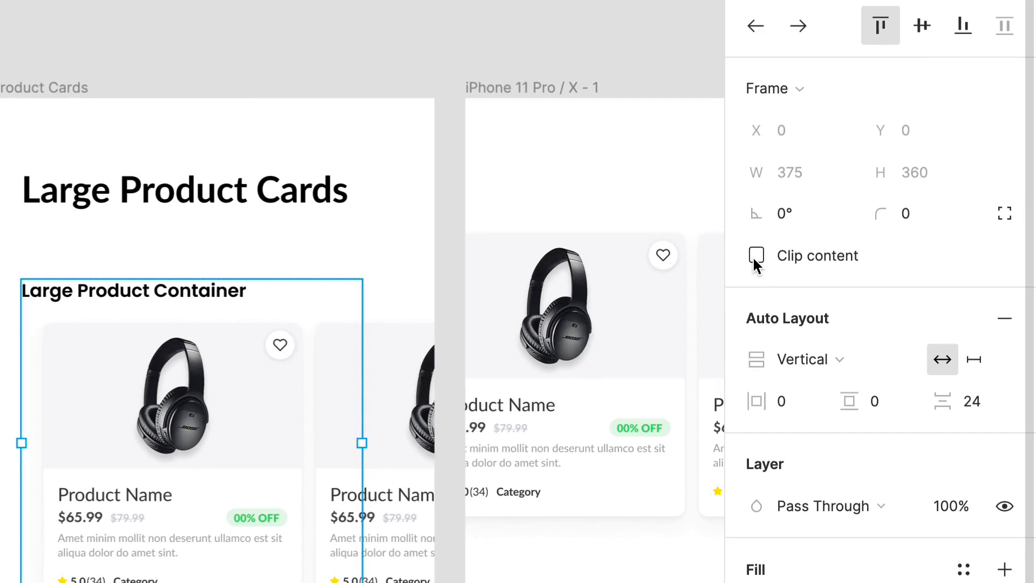
pyautogui.click(755, 254)
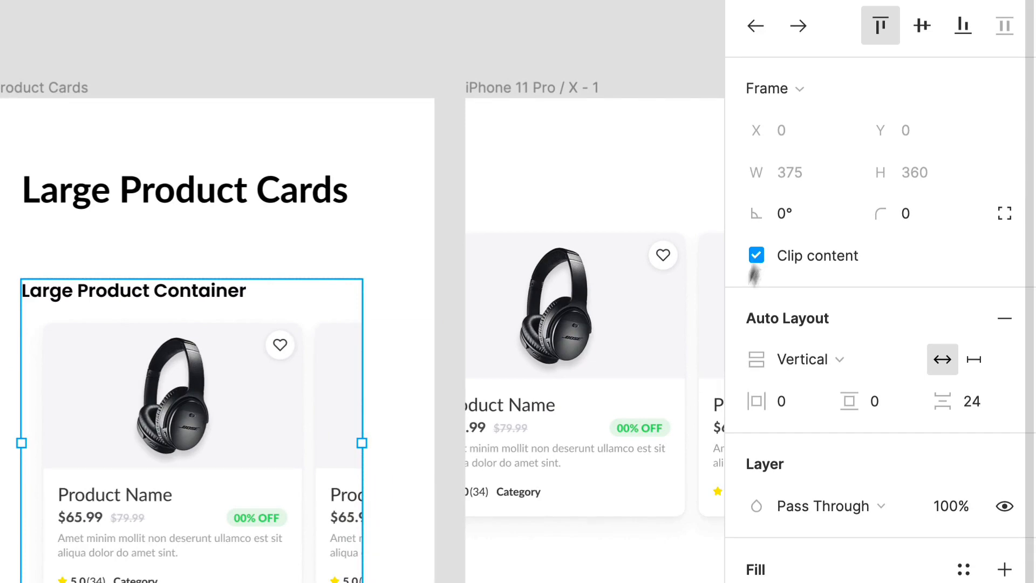
pyautogui.press('Escape')
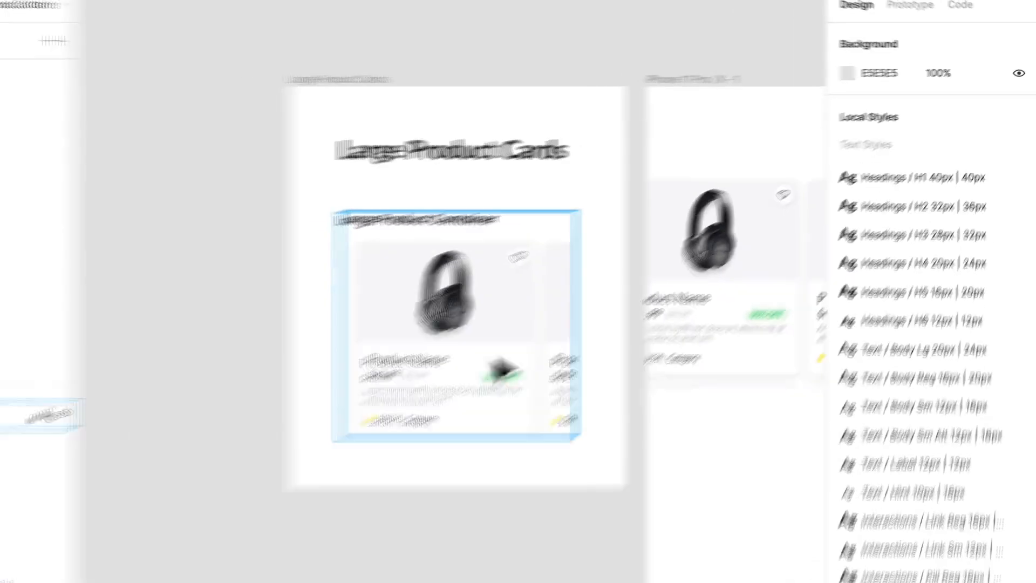
# Step: Delete the Lg Swipe Container from the iPhone 11 Pro / X frame
pyautogui.click(501, 369)
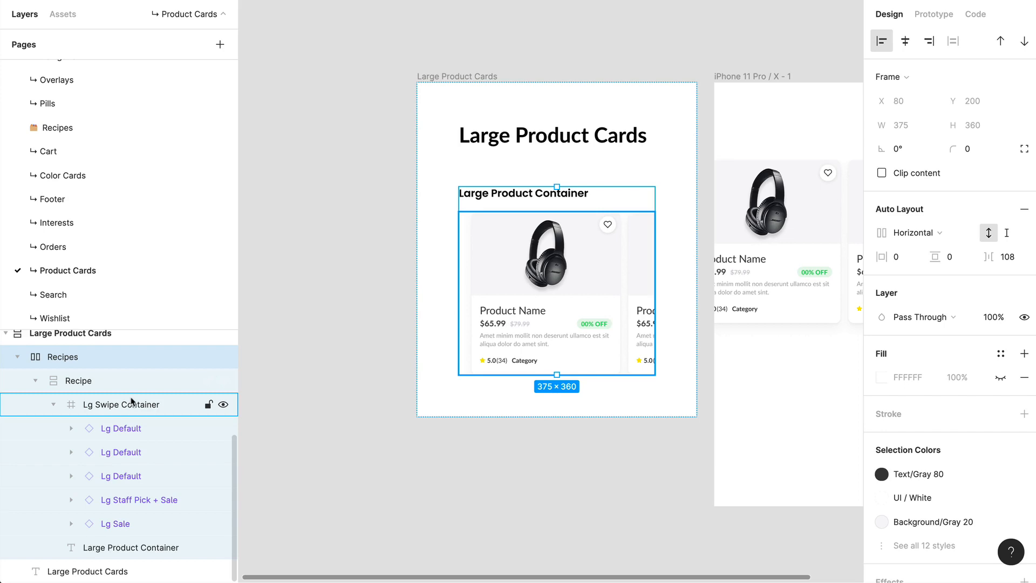
pyautogui.moveTo(692, 447); pyautogui.dragTo(425, 472)
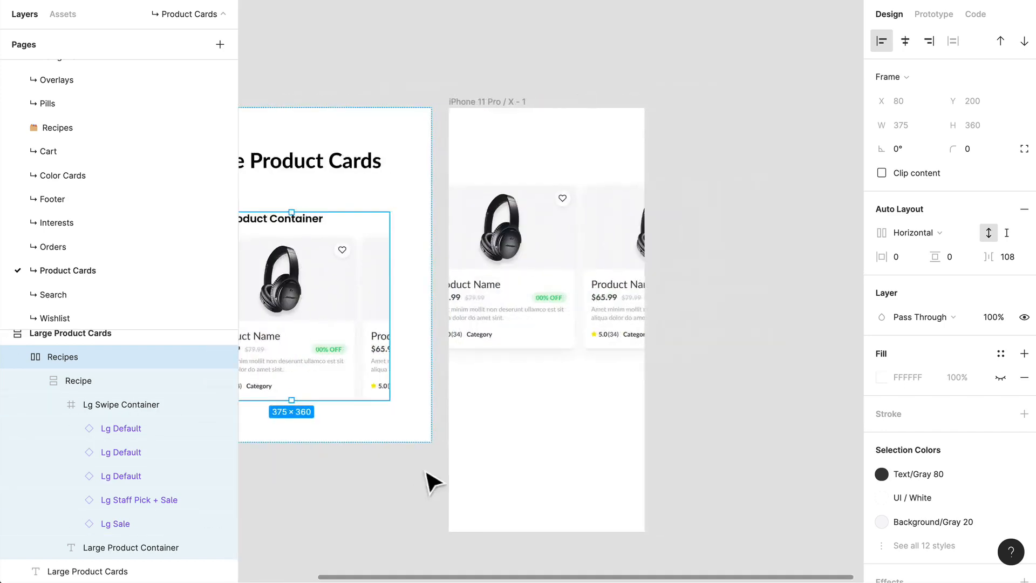
pyautogui.moveTo(756, 408); pyautogui.dragTo(842, 383)
pyautogui.moveTo(654, 412); pyautogui.dragTo(702, 366)
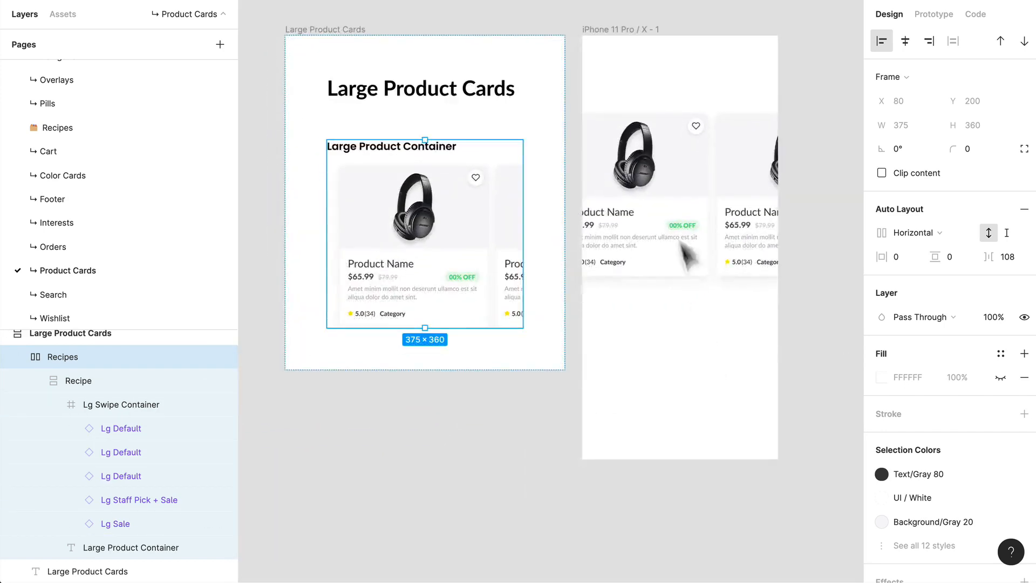
pyautogui.click(612, 41)
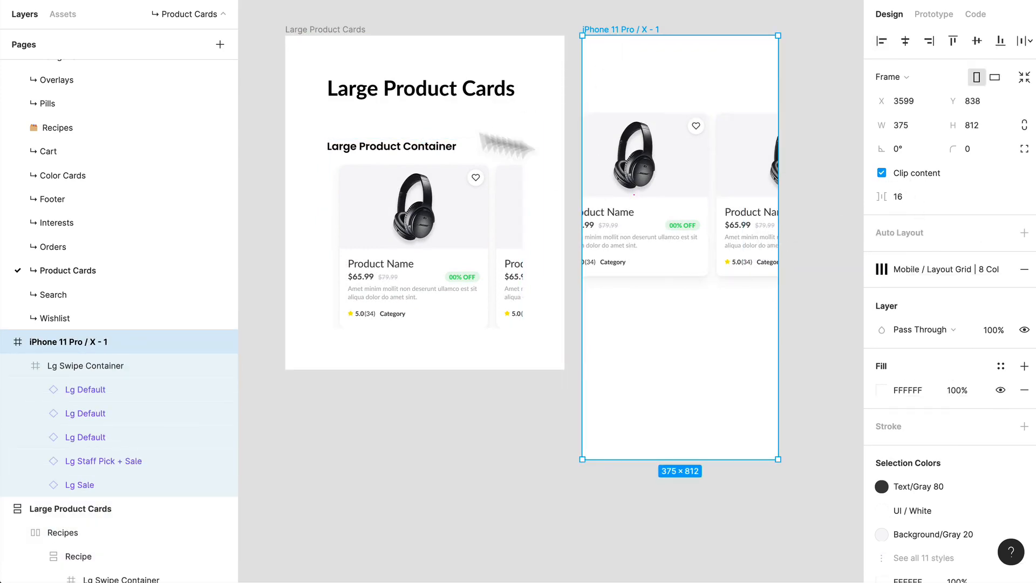
pyautogui.click(687, 497)
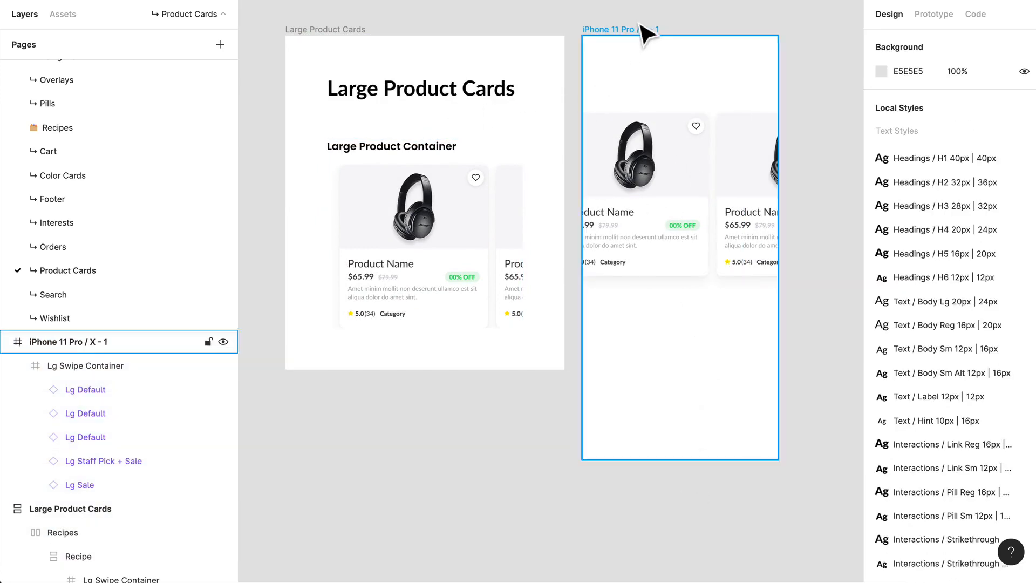
pyautogui.click(707, 214)
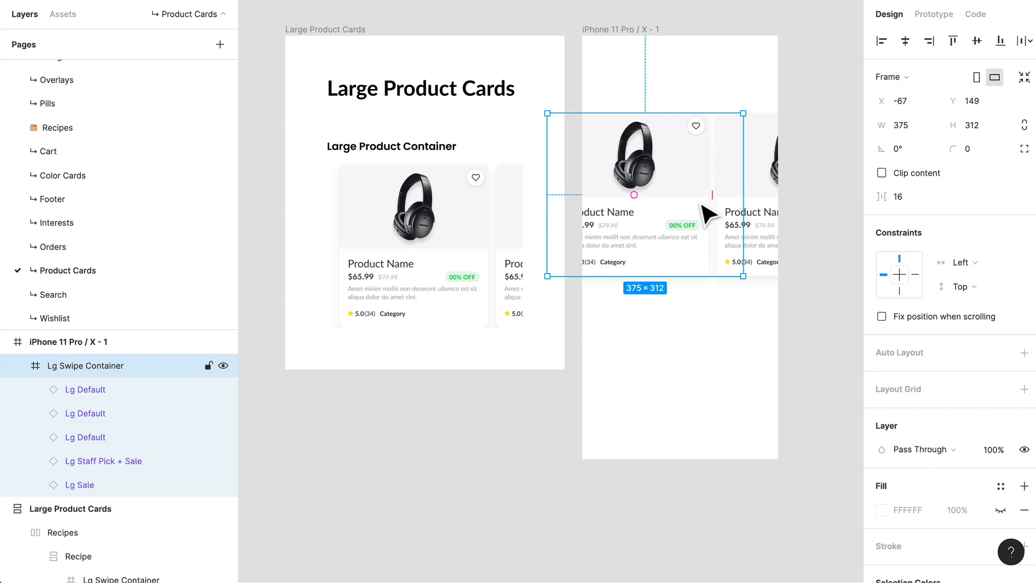
pyautogui.press('Delete')
# Step: Duplicate the Large Product Cards frame and place the copy directly below the original at about Y 1577
pyautogui.hscroll(-3, 490, 444)
pyautogui.scroll(-2, 490, 444)
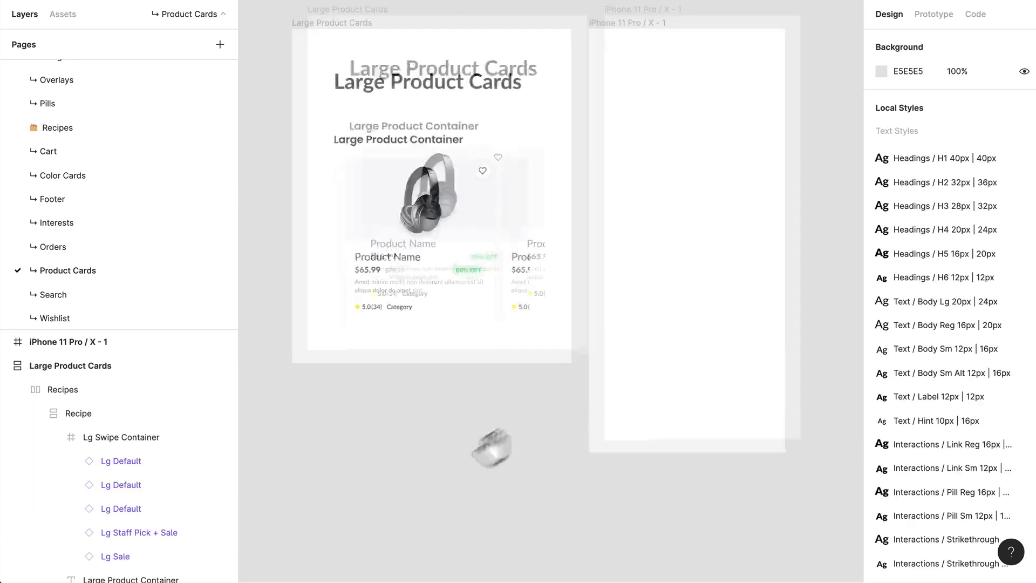
pyautogui.scroll(2, 524, 429)
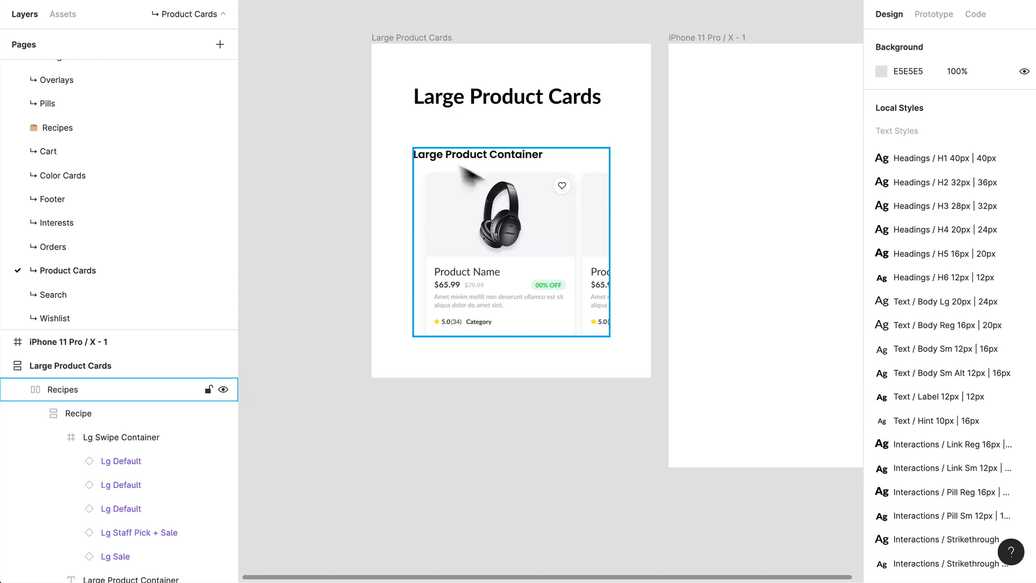
pyautogui.click(427, 40)
pyautogui.moveTo(428, 39); pyautogui.dragTo(431, 442)
pyautogui.scroll(-1, 437, 445)
pyautogui.scroll(-3, 596, 478)
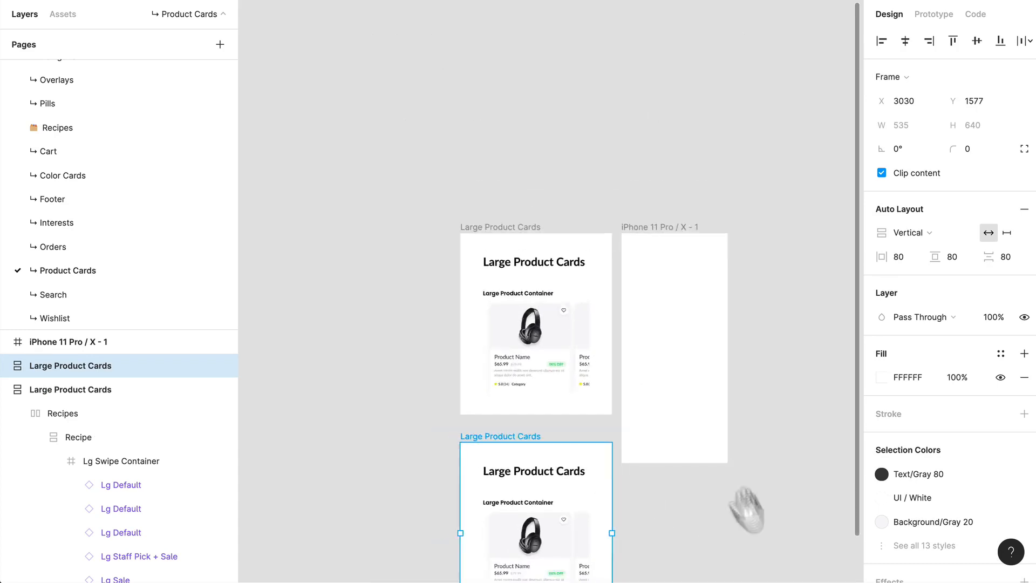
# Step: Move the empty iPhone 11 Pro / X frame down beside the lower Large Product Cards frame, to about Y 1722
pyautogui.moveTo(746, 510); pyautogui.dragTo(647, 285)
pyautogui.click(582, 157)
pyautogui.moveTo(583, 157); pyautogui.dragTo(598, 406)
pyautogui.scroll(3, 497, 405)
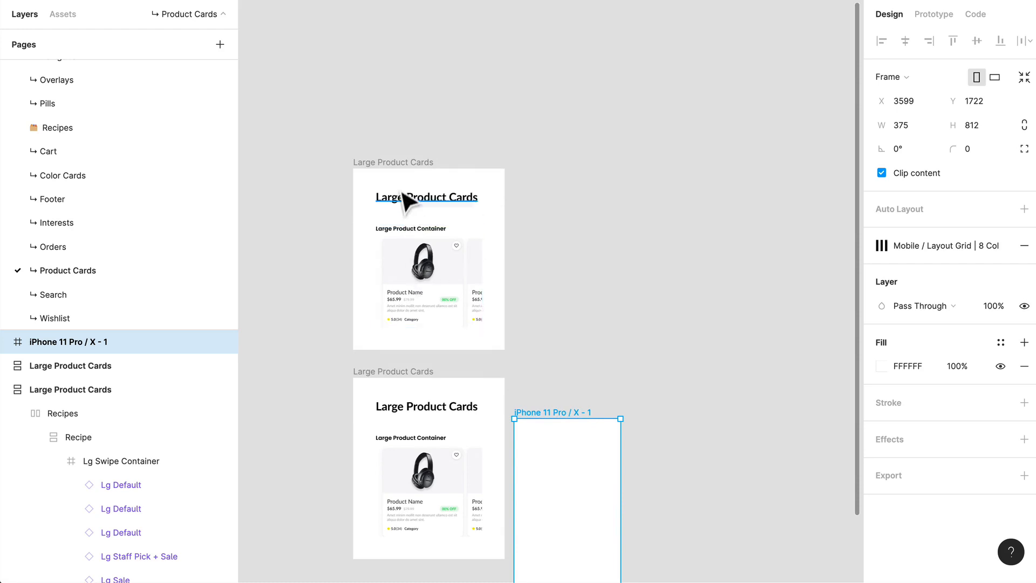
# Step: Set the vertical spacing between the two Large Product Cards frames to 100
pyautogui.moveTo(314, 146)
pyautogui.mouseDown()
pyautogui.moveTo(431, 563)
pyautogui.moveTo(511, 568)
pyautogui.mouseUp()
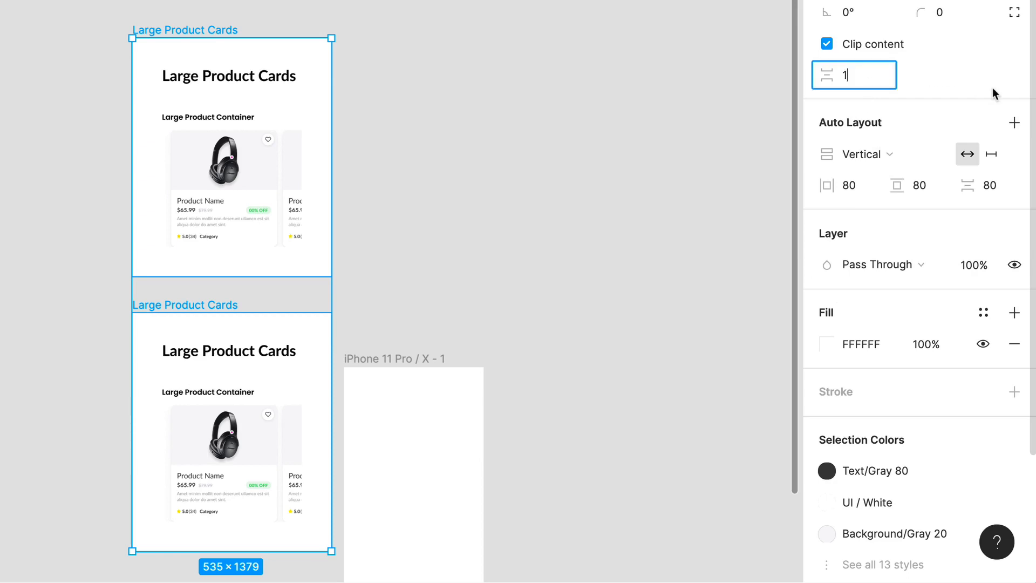
pyautogui.press('Return')
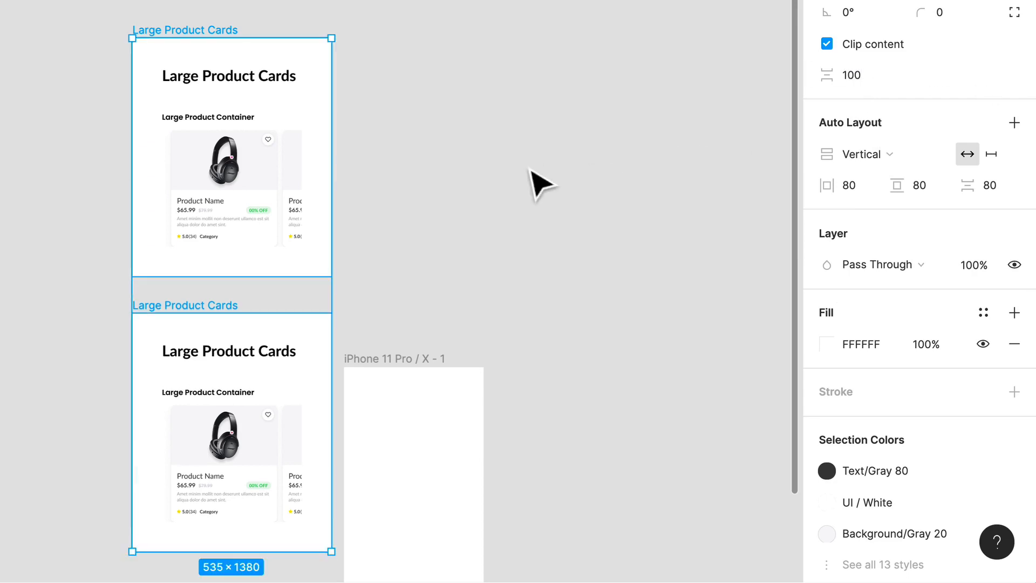
pyautogui.click(536, 181)
# Step: Add an Sm Default instance from the Vertical Product Cards components beside the lower Large Product Cards frame
pyautogui.scroll(5, 134, 358)
pyautogui.scroll(-8, 304, 245)
pyautogui.hscroll(2, 304, 246)
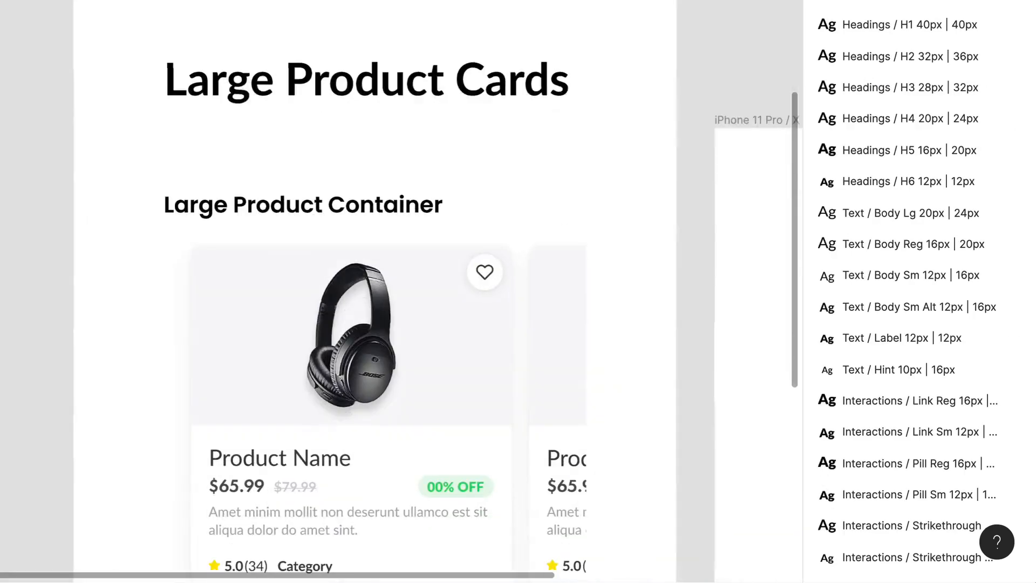
pyautogui.click(384, 303)
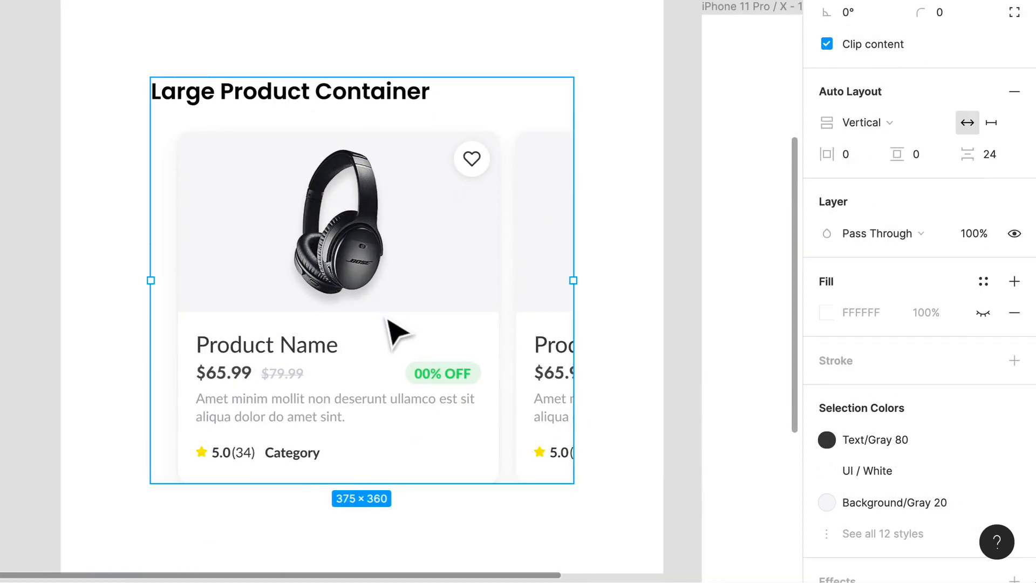
pyautogui.click(50, 63)
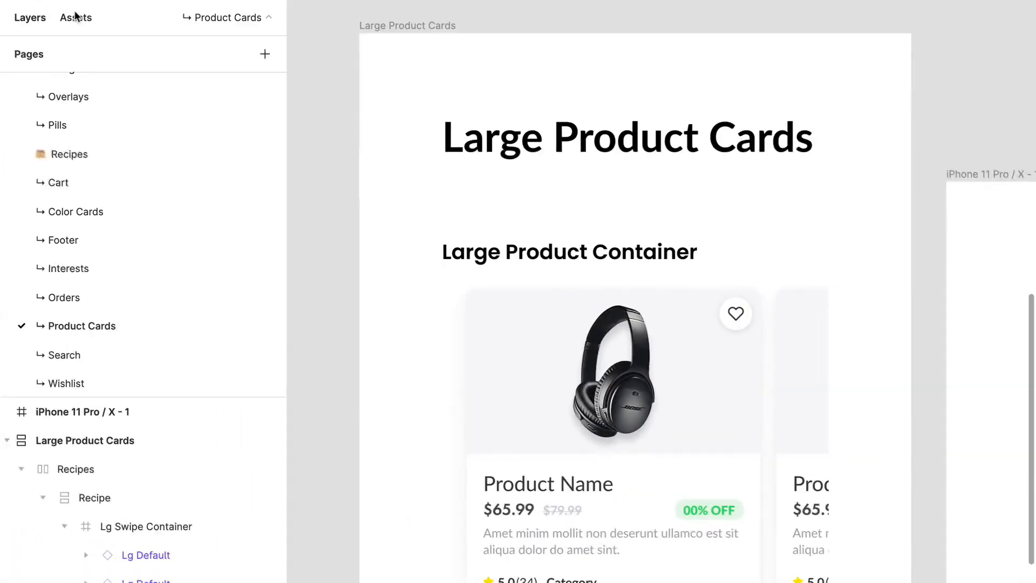
pyautogui.click(76, 16)
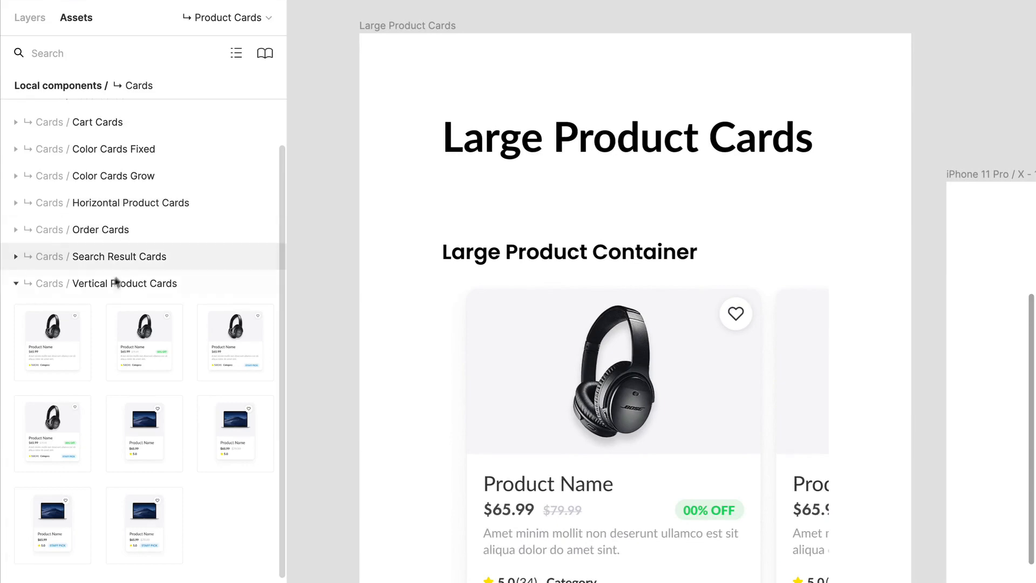
pyautogui.click(108, 285)
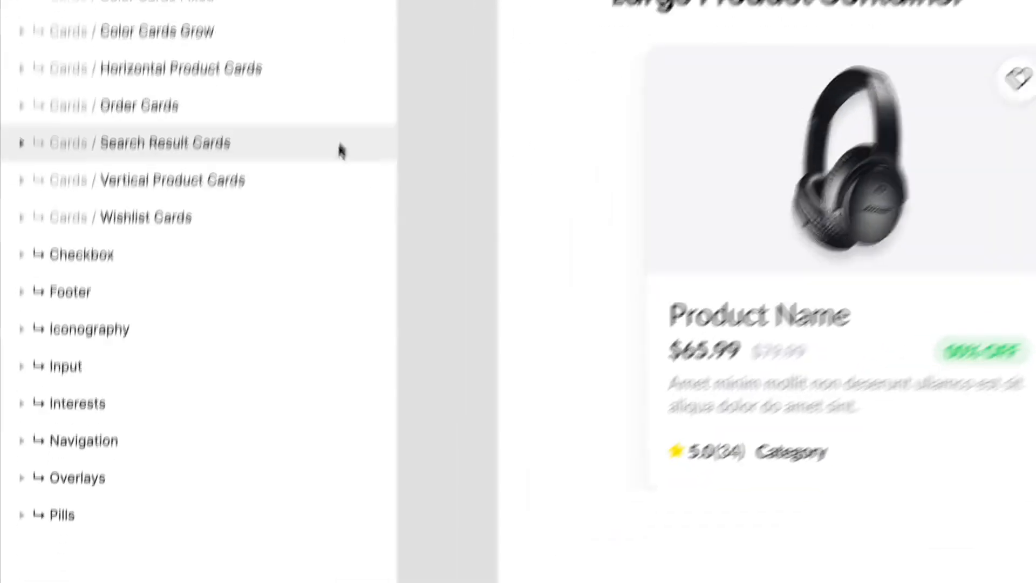
pyautogui.click(244, 143)
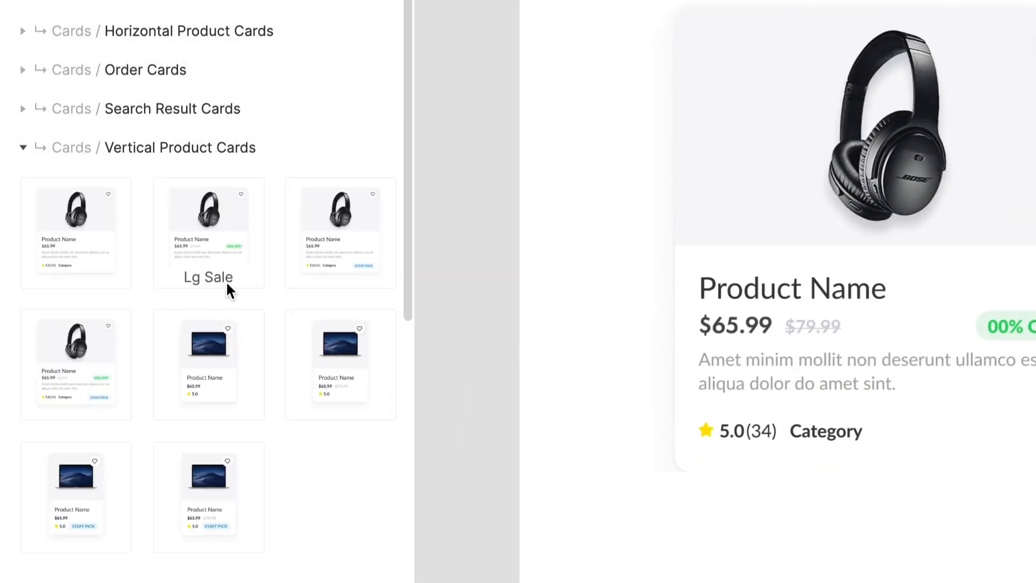
pyautogui.scroll(-1, 225, 281)
pyautogui.moveTo(222, 328); pyautogui.dragTo(468, 192)
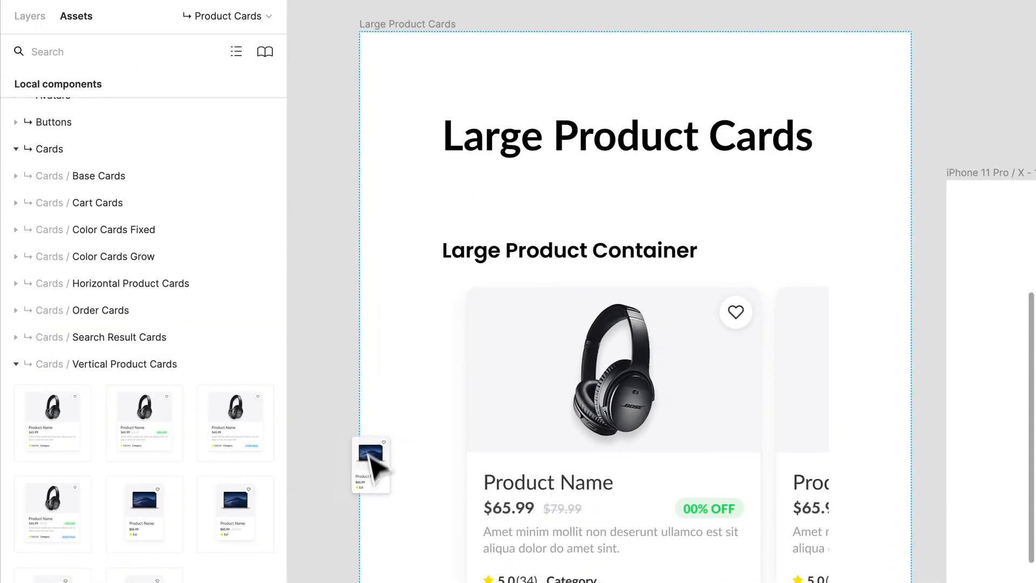
pyautogui.scroll(-5, 322, 413)
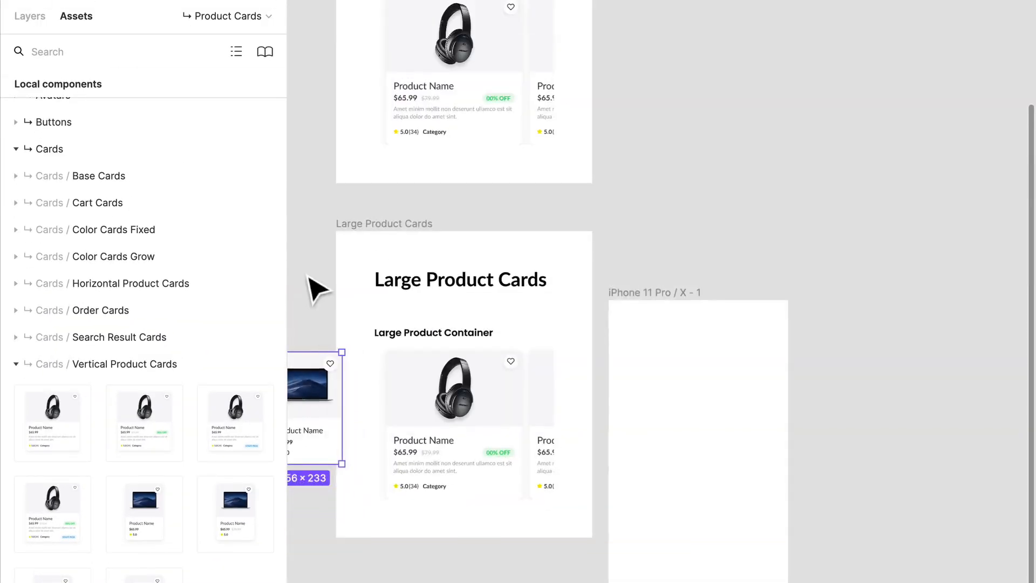
pyautogui.hscroll(-3, 309, 279)
# Step: Move the Sm Default card into the iPhone 11 Pro / X frame and show the layout grid
pyautogui.click(32, 17)
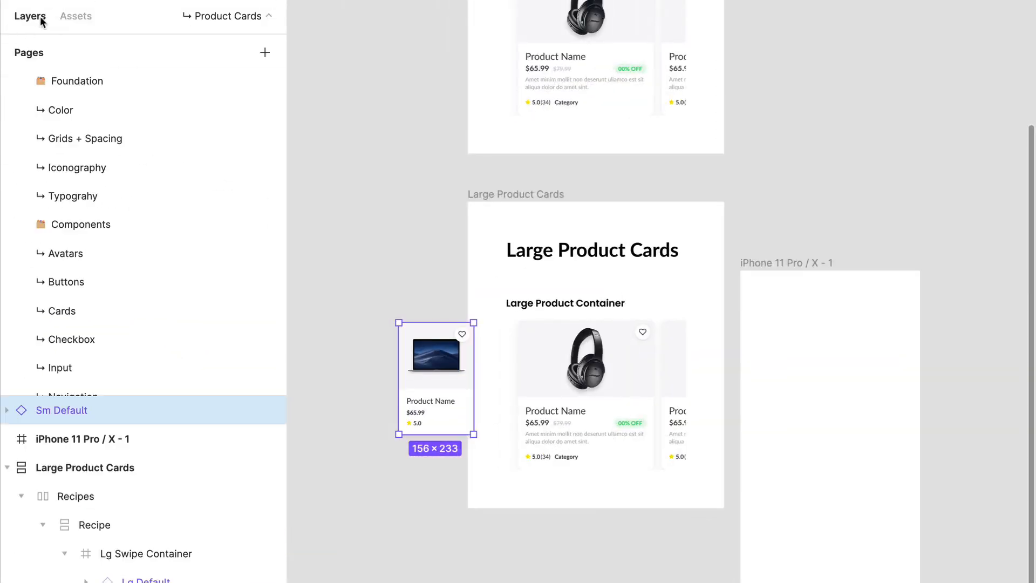
pyautogui.click(594, 400)
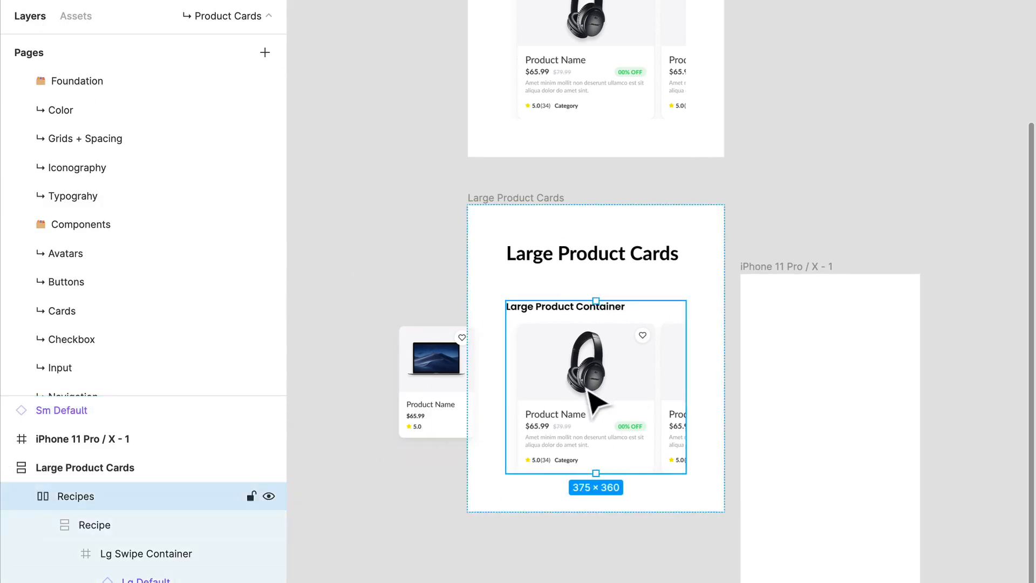
pyautogui.press('Escape')
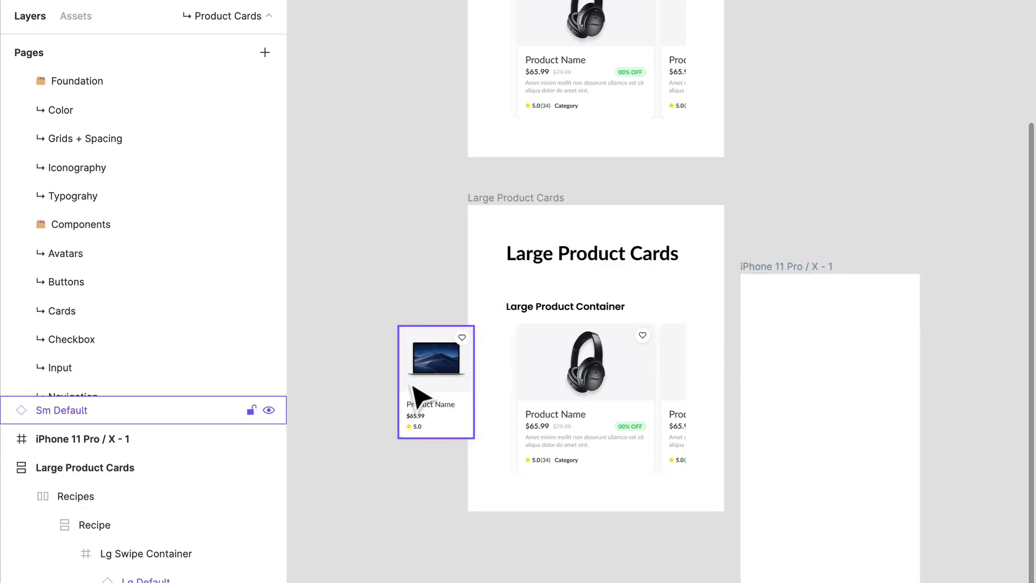
pyautogui.moveTo(426, 416); pyautogui.dragTo(783, 455)
pyautogui.hotkey('ctrl', 'g')
# Step: Compare the small card on the iPhone layout grid with the Large Product Container recipe in the upper frame
pyautogui.scroll(5, 843, 408)
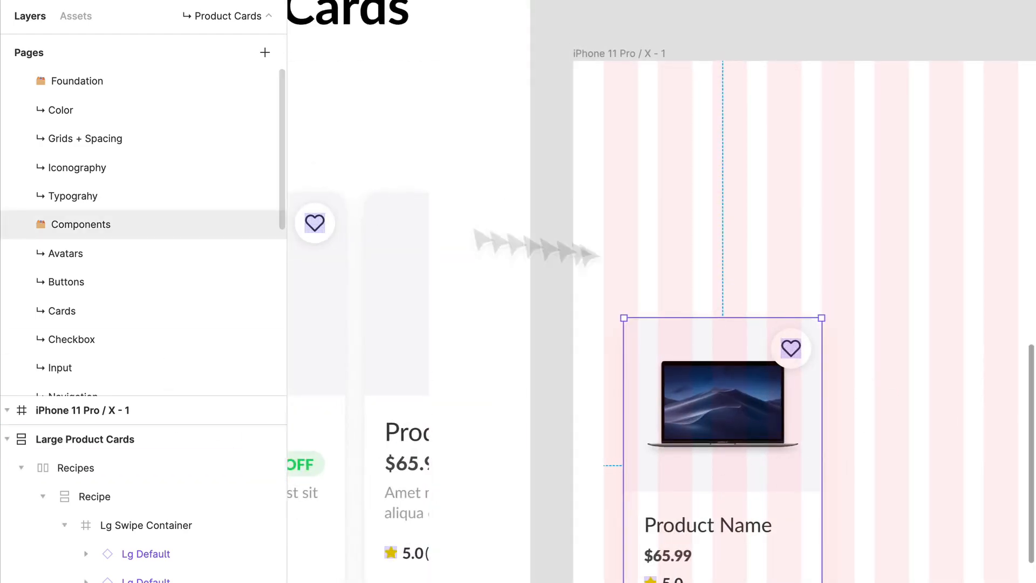
pyautogui.scroll(4, 455, 389)
pyautogui.moveTo(460, 420); pyautogui.dragTo(468, 413)
pyautogui.hscroll(-5, 468, 413)
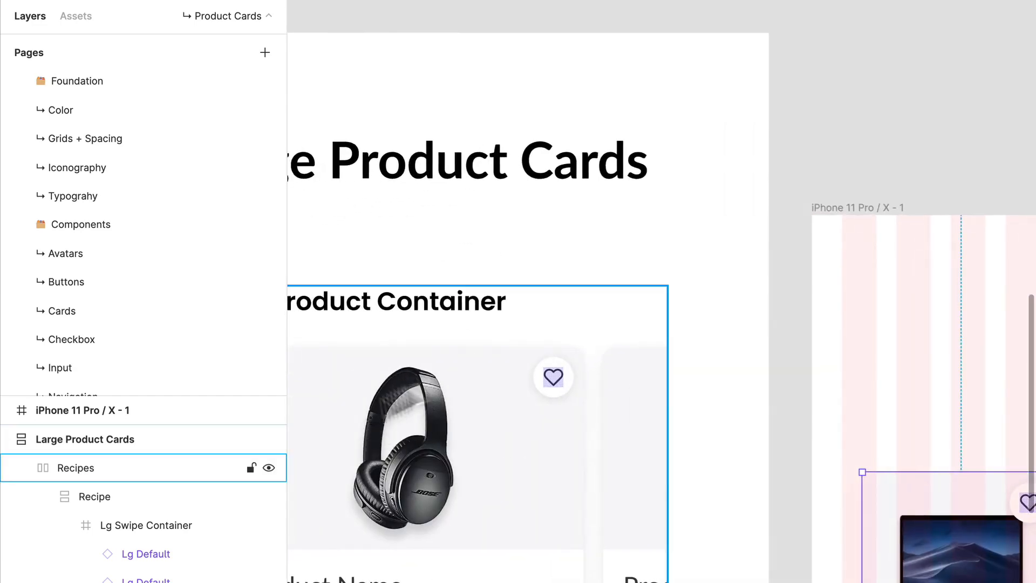
pyautogui.moveTo(881, 464); pyautogui.dragTo(698, 372)
pyautogui.moveTo(815, 364); pyautogui.dragTo(696, 324)
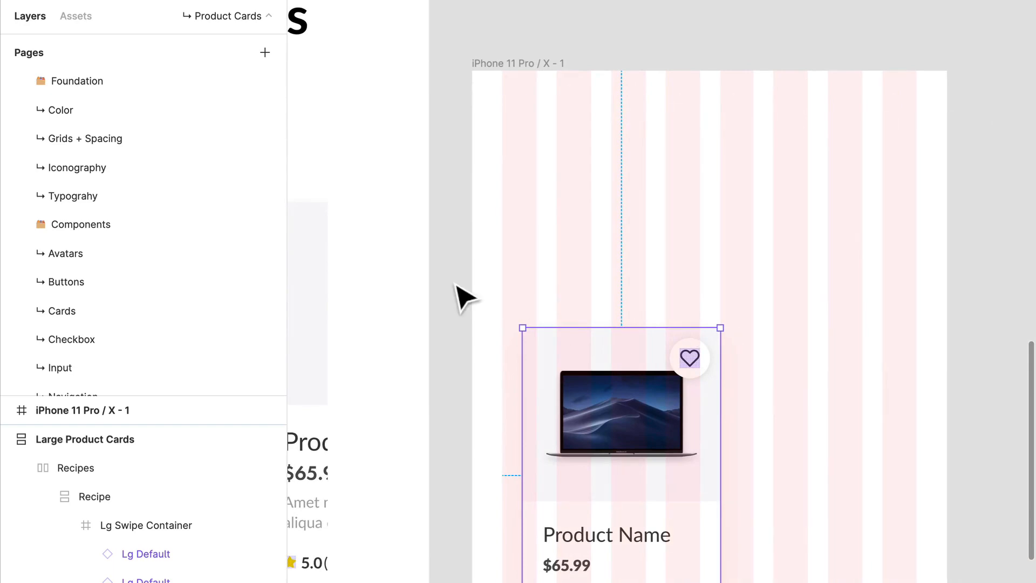
pyautogui.moveTo(445, 307); pyautogui.dragTo(839, 582)
pyautogui.moveTo(464, 57); pyautogui.dragTo(758, 348)
pyautogui.moveTo(849, 178); pyautogui.dragTo(770, 452)
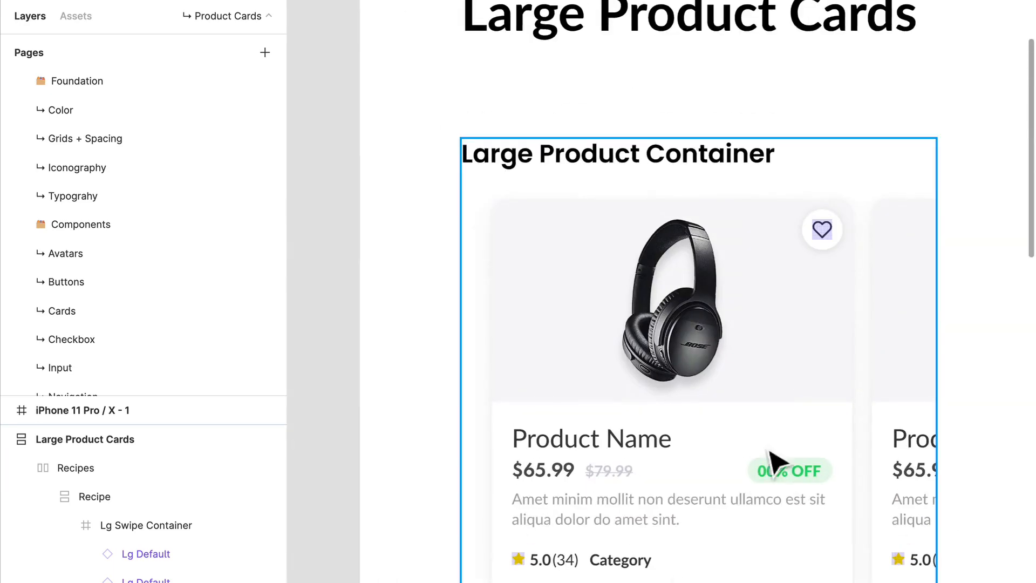
pyautogui.click(636, 468)
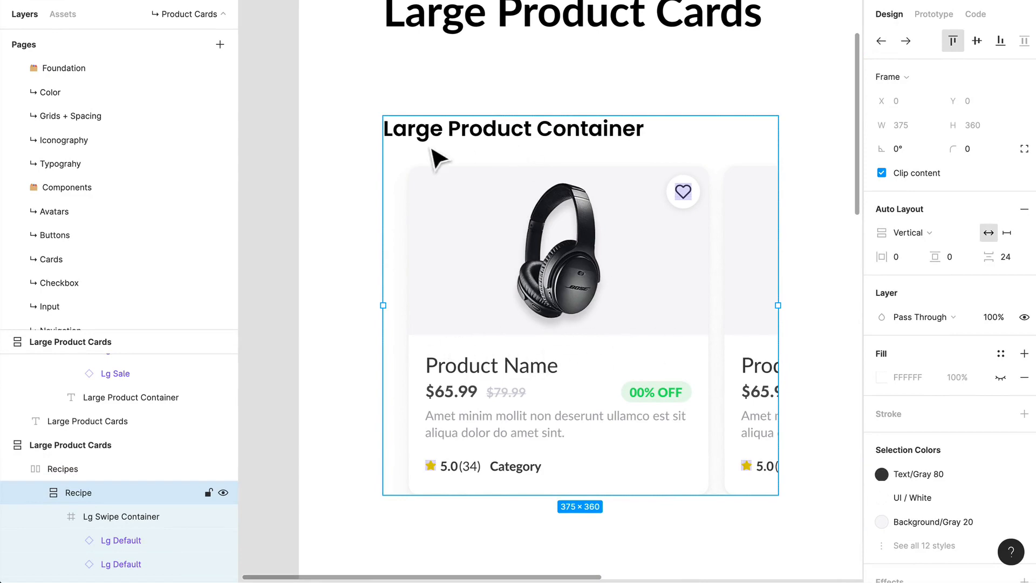
# Step: Align the Sm Default card with the first column of the iPhone frame's layout grid, at X 24 and Y 128
pyautogui.scroll(-10, 676, 447)
pyautogui.hscroll(4, 551, 370)
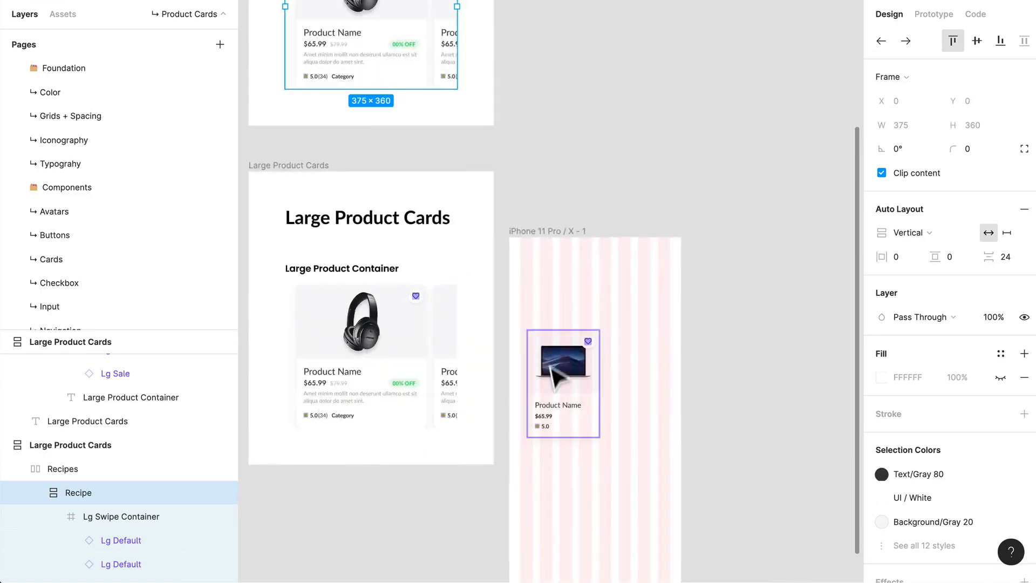
pyautogui.scroll(5, 553, 369)
pyautogui.moveTo(677, 455); pyautogui.dragTo(660, 368)
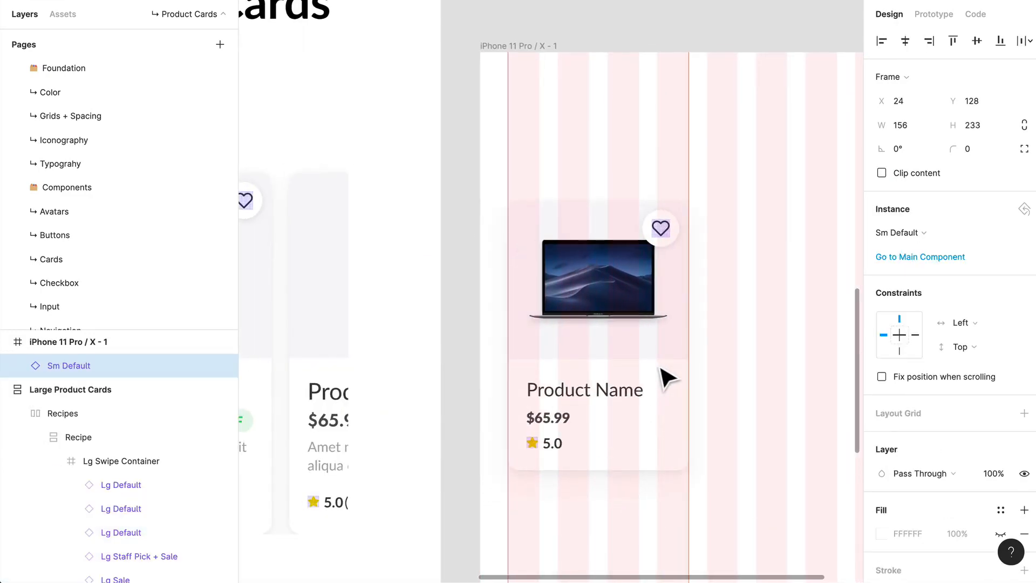
# Step: Duplicate the Sm Default card into the second half of the iPhone frame's layout grid, at X 195 and Y 128
pyautogui.hscroll(5, 674, 389)
pyautogui.scroll(2, 647, 405)
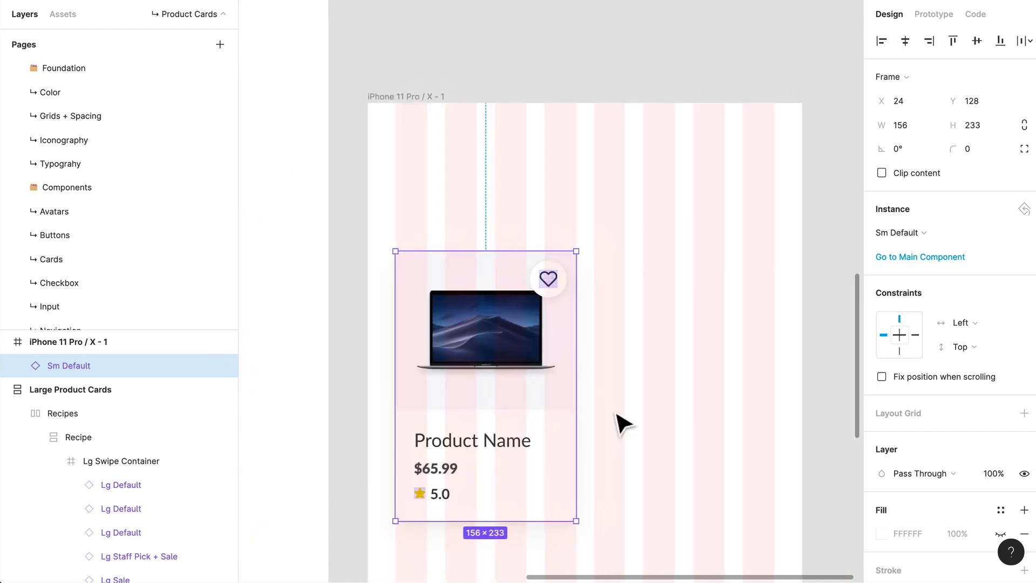
pyautogui.moveTo(467, 376); pyautogui.dragTo(665, 387)
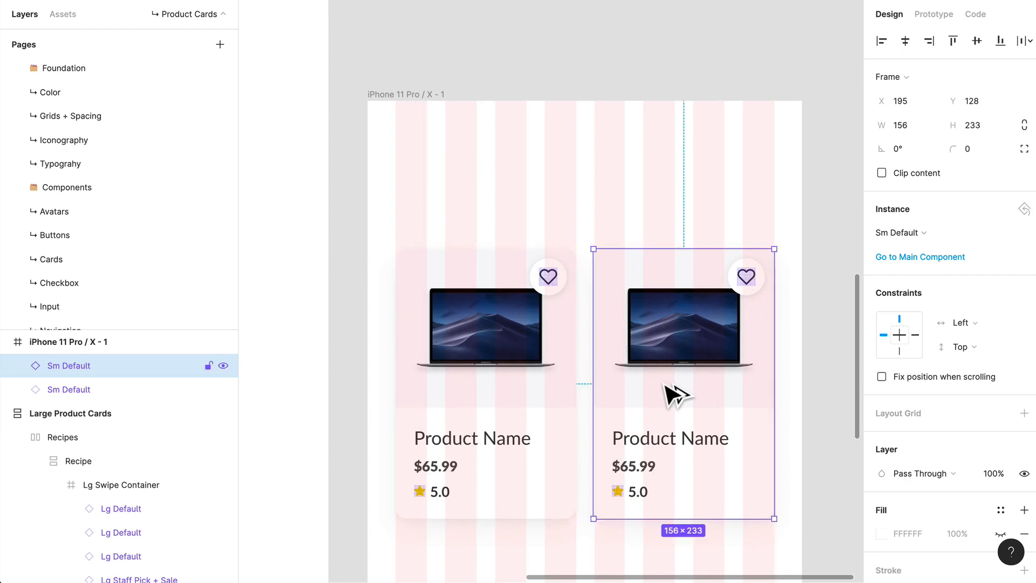
pyautogui.press('Escape')
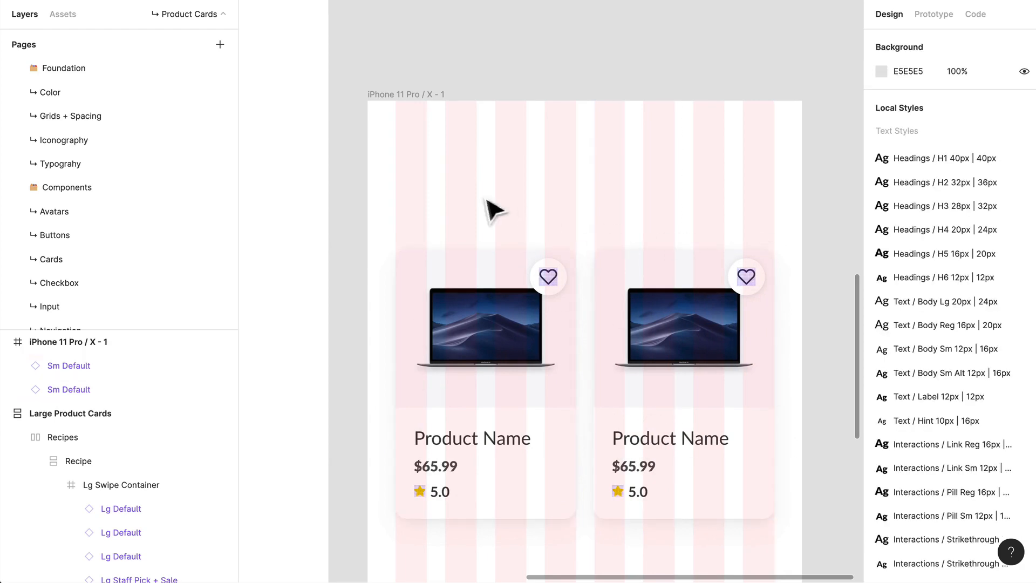
# Step: Add a "Title" text box about 327 × 37 above both cards, using the Headings/Mobile H4 20px | 24px style
pyautogui.press('t')
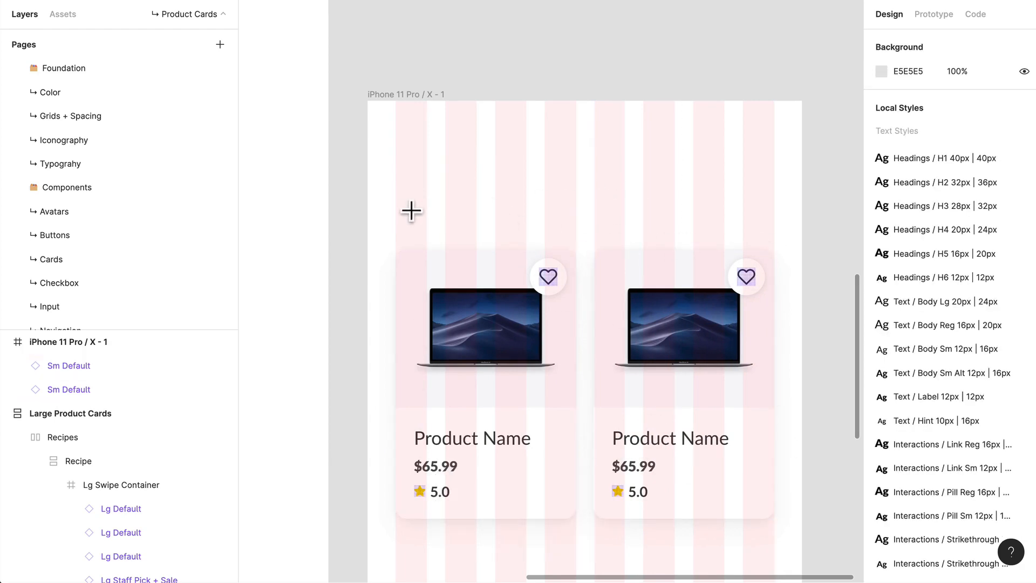
pyautogui.moveTo(395, 196); pyautogui.dragTo(774, 241)
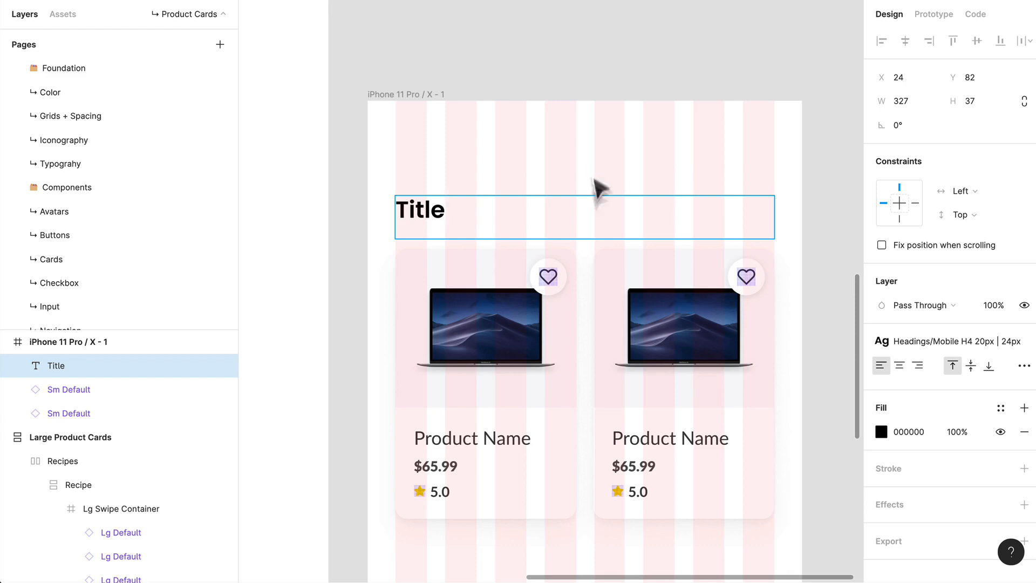
pyautogui.press('Escape')
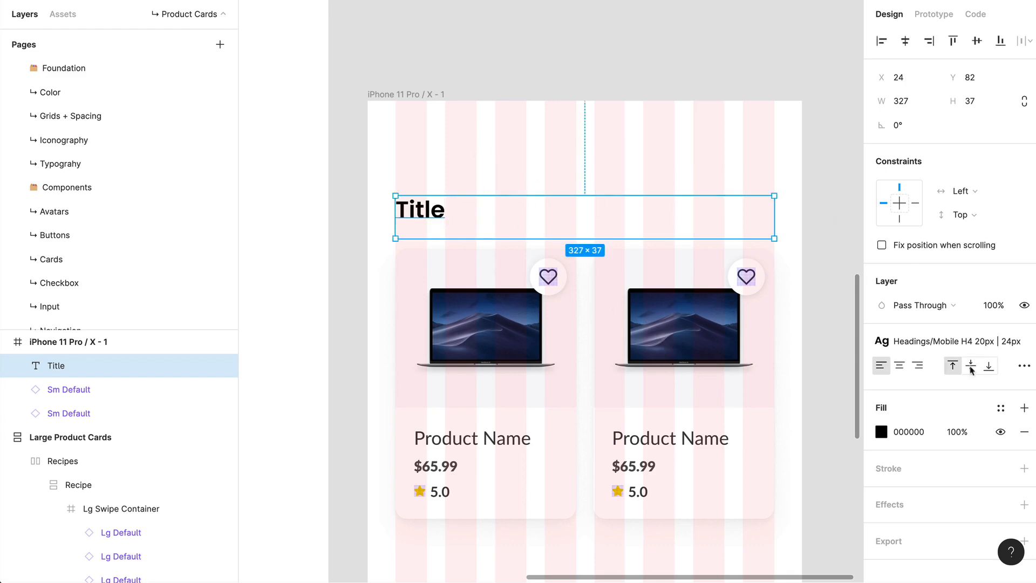
# Step: Shrink the Title text box to auto width, then widen it to about 241 px
pyautogui.click(1023, 365)
pyautogui.click(810, 496)
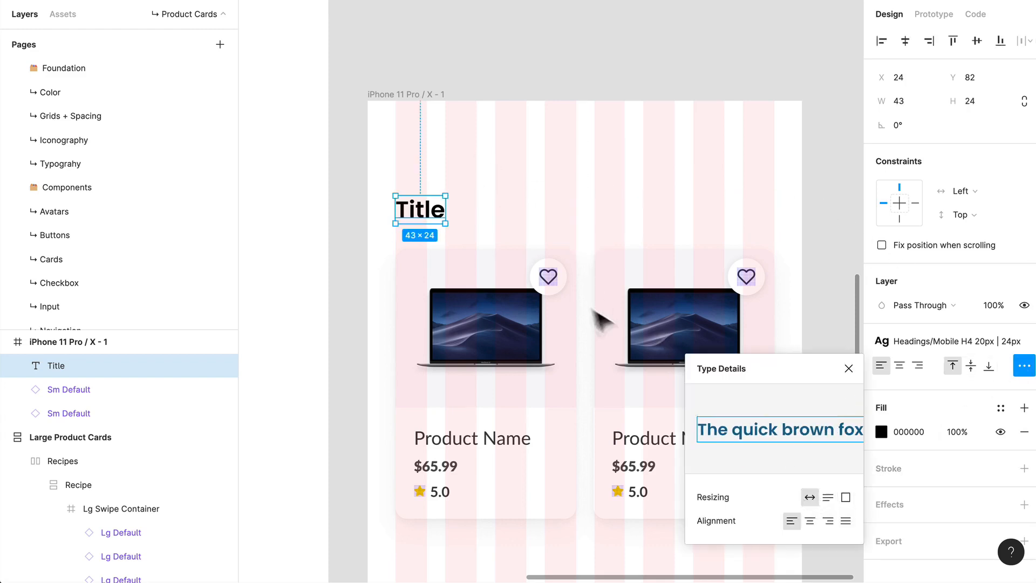
pyautogui.moveTo(457, 225); pyautogui.dragTo(686, 228)
pyautogui.click(695, 171)
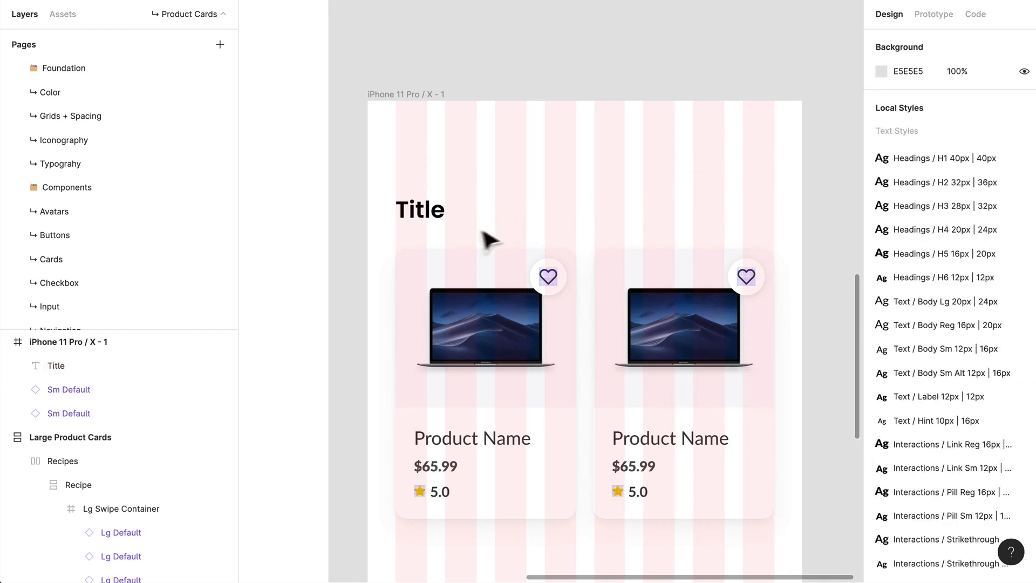
# Step: Duplicate the Title text to X 110 on the same row, change its text to "See more" and right-align it
pyautogui.click(423, 220)
pyautogui.moveTo(423, 220); pyautogui.dragTo(517, 214)
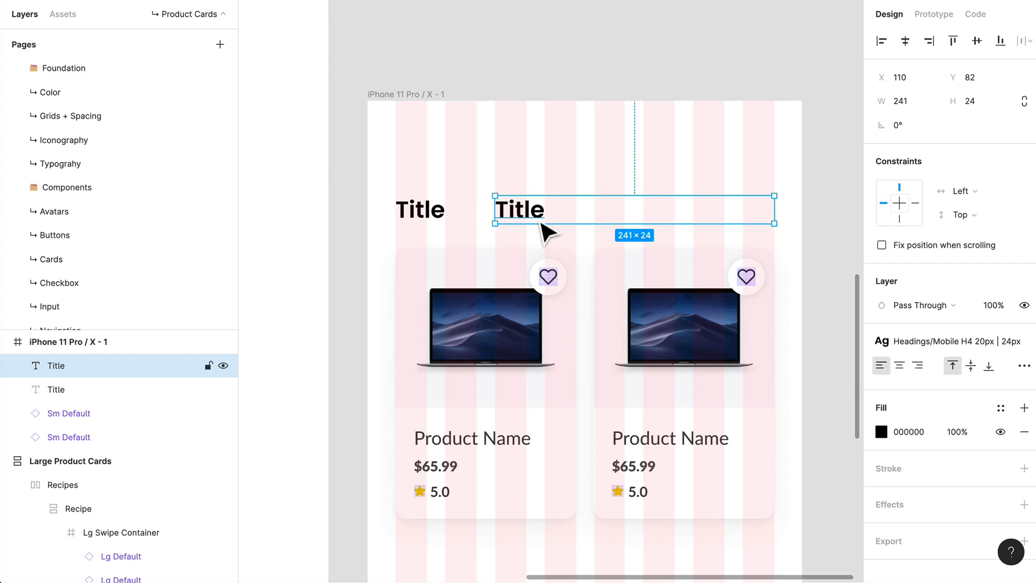
pyautogui.doubleClick(534, 216)
pyautogui.write('See more')
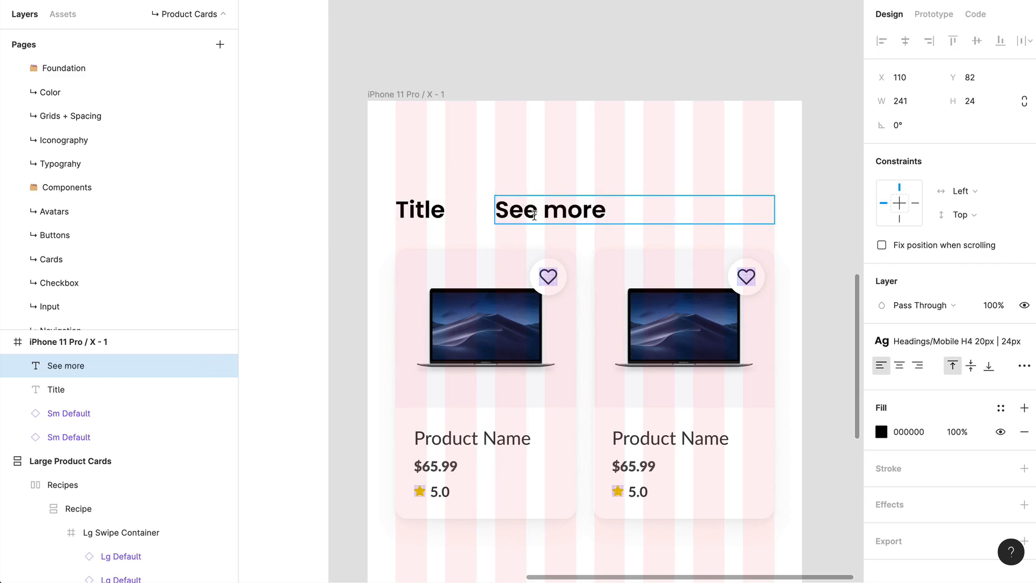
pyautogui.doubleClick(534, 216)
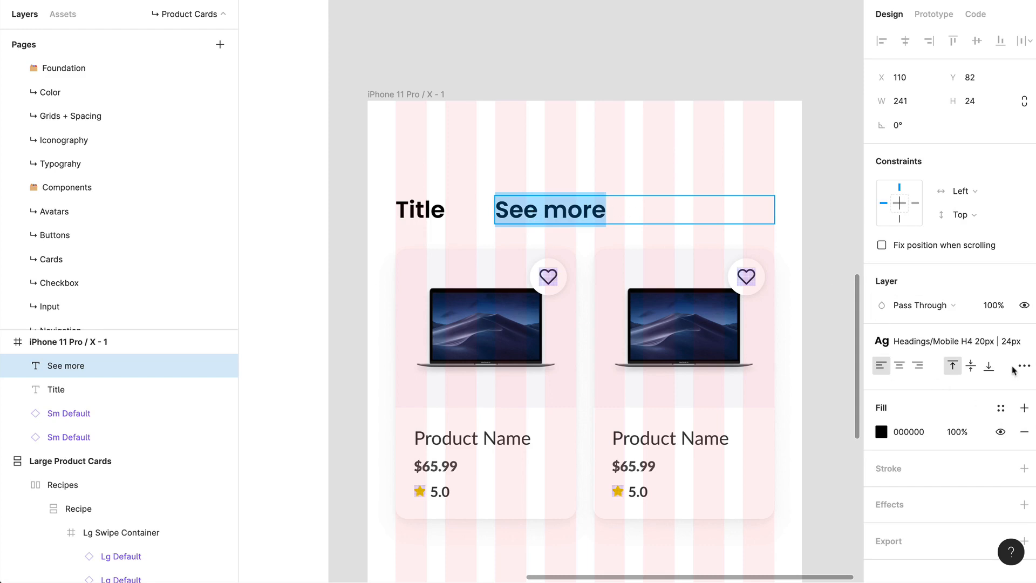
pyautogui.click(918, 366)
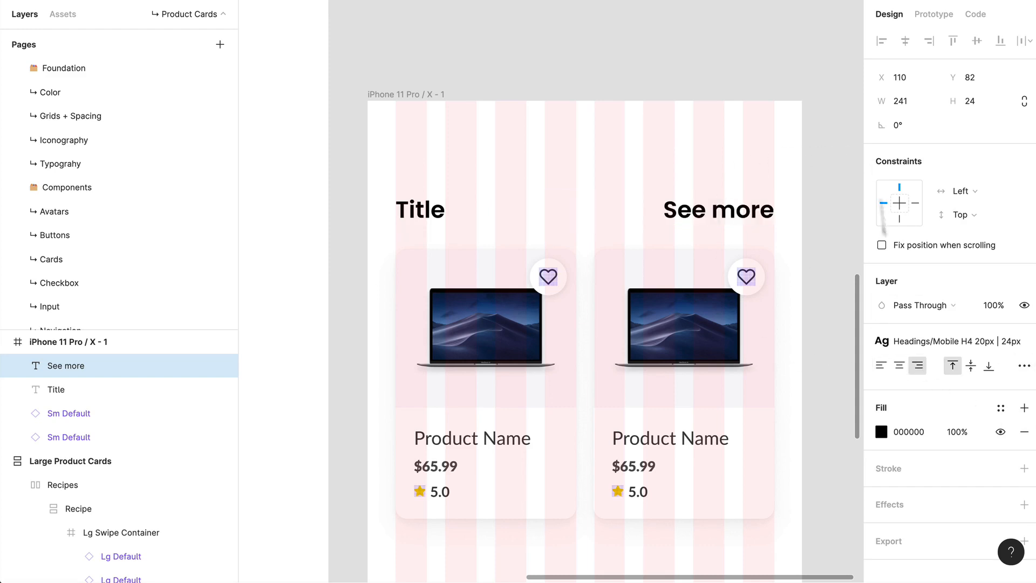
# Step: Apply the Interactions / Link Reg 16px | 20px text style to the See more text
pyautogui.click(941, 341)
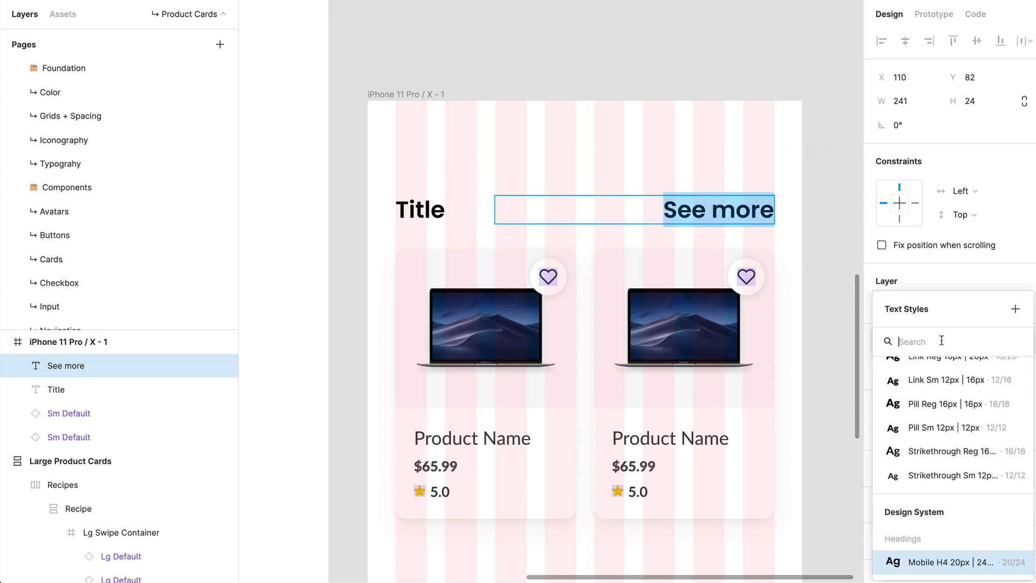
pyautogui.click(939, 473)
pyautogui.scroll(-5, 943, 480)
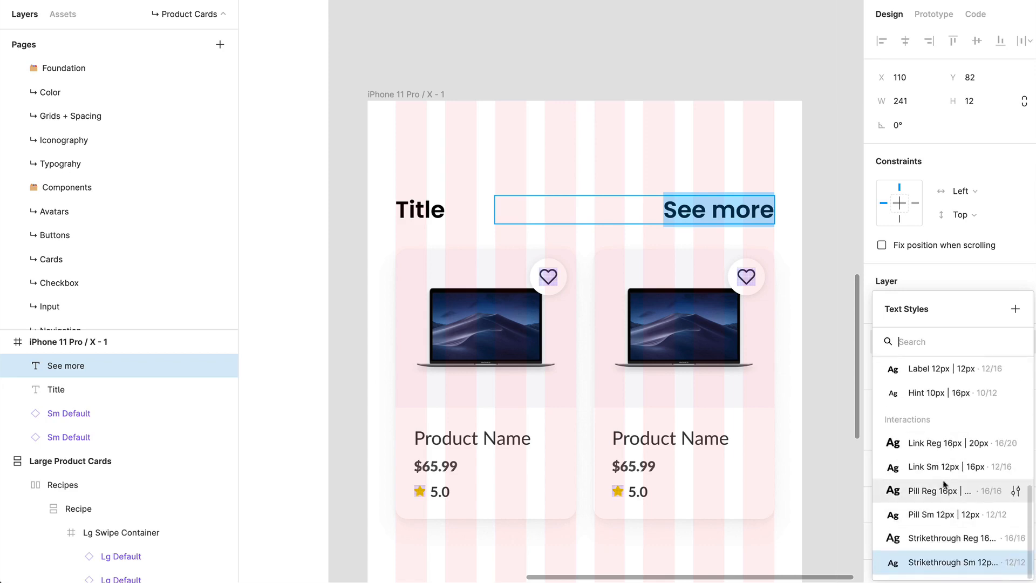
pyautogui.click(922, 451)
pyautogui.press('Return')
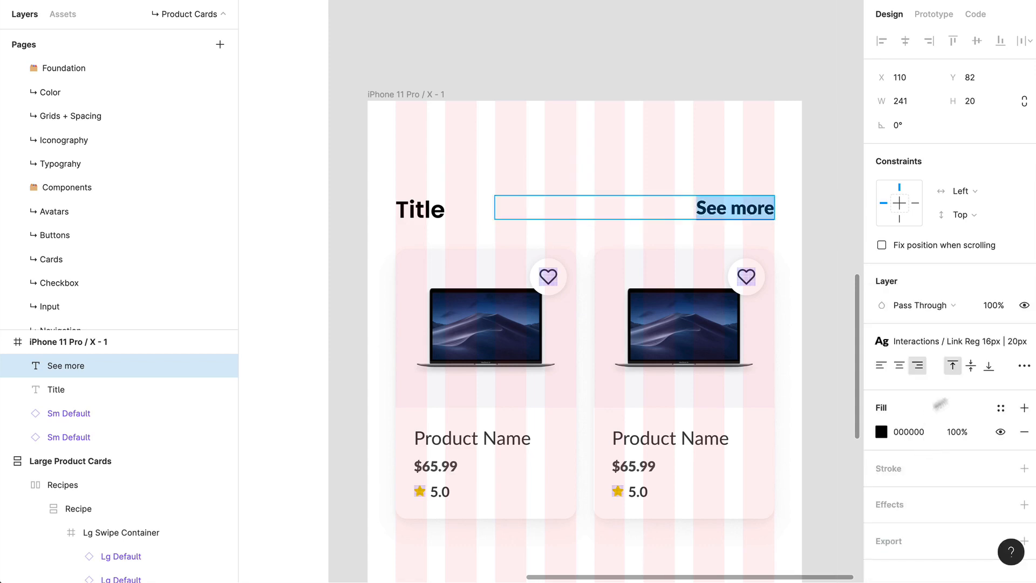
# Step: Apply the UI/Gray 80 color style to the See more text
pyautogui.click(999, 411)
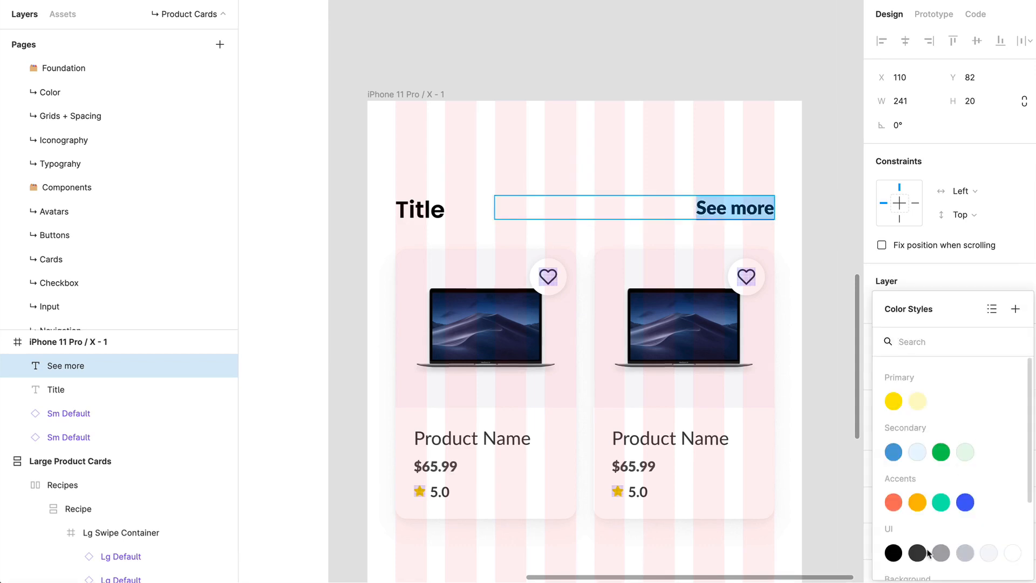
pyautogui.scroll(-3, 922, 545)
pyautogui.scroll(2, 886, 538)
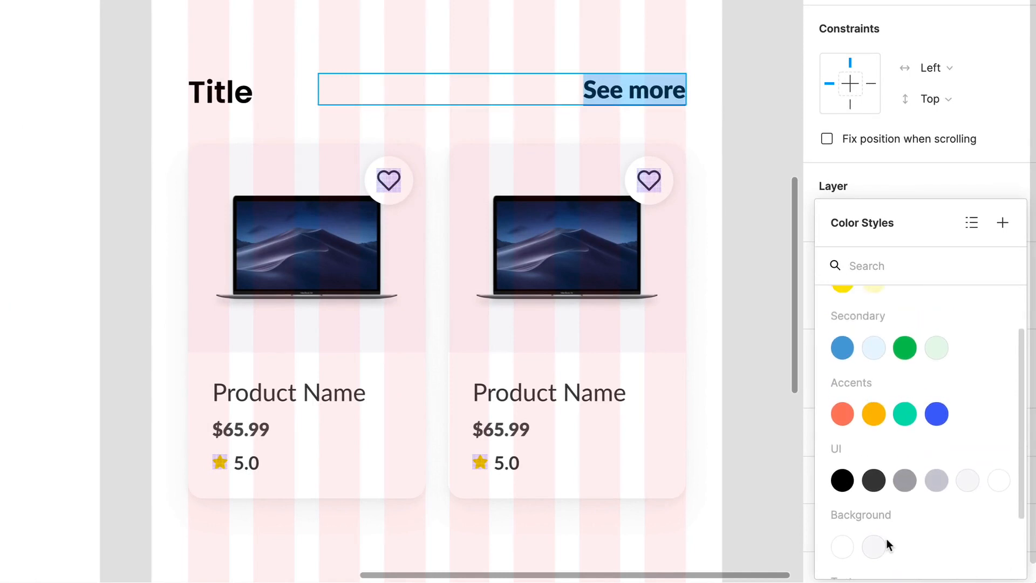
pyautogui.scroll(-4, 885, 538)
pyautogui.scroll(3, 886, 539)
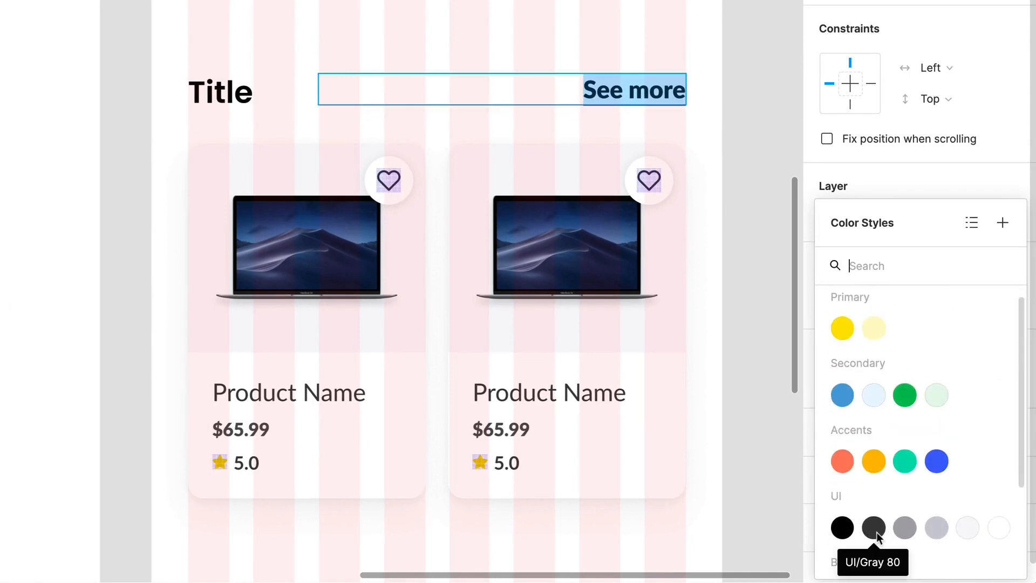
pyautogui.click(873, 527)
pyautogui.press('Escape')
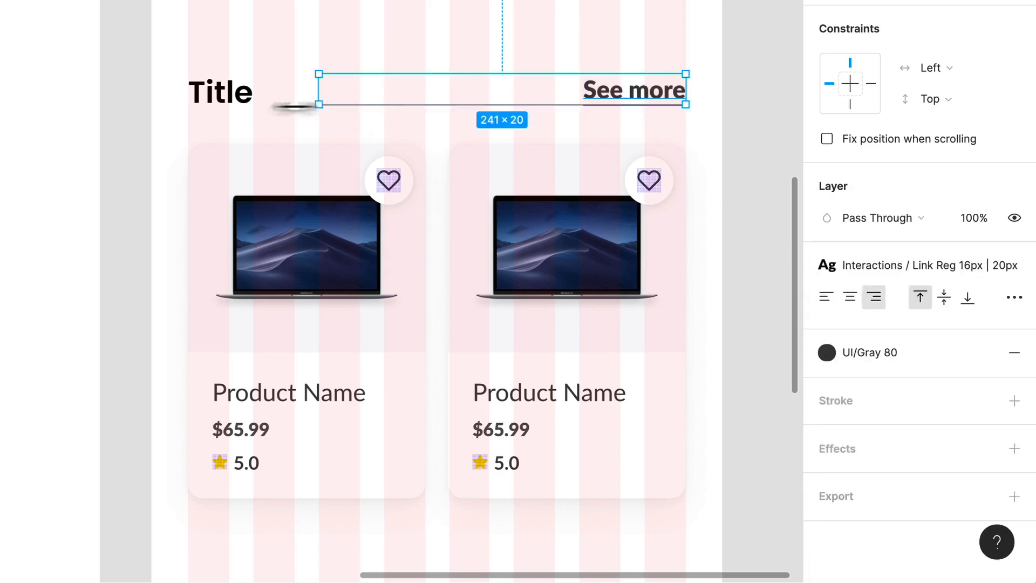
# Step: Apply the Headings / H4 20px | 24px text style to the Title text
pyautogui.click(273, 107)
pyautogui.click(896, 267)
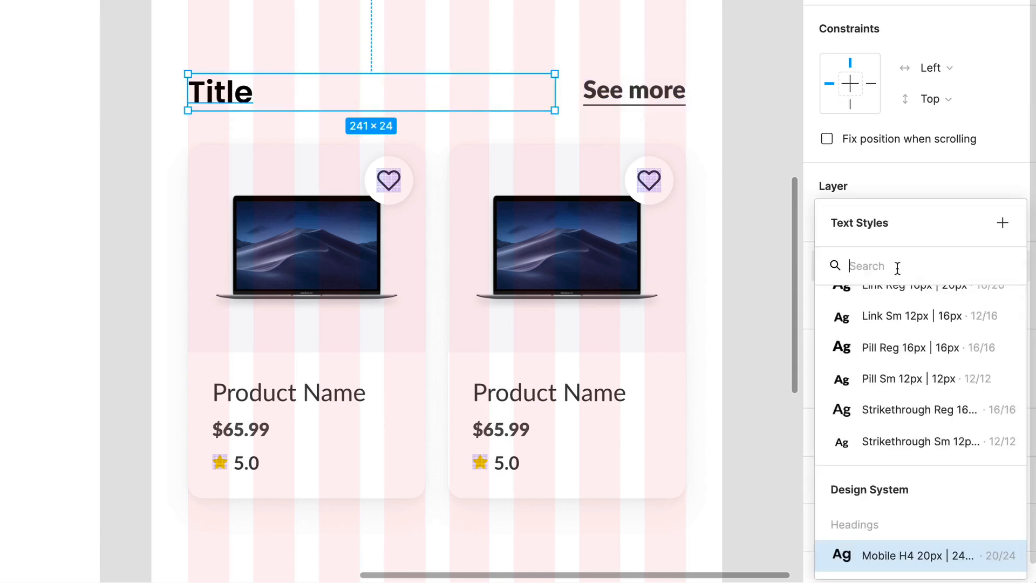
pyautogui.scroll(3, 921, 468)
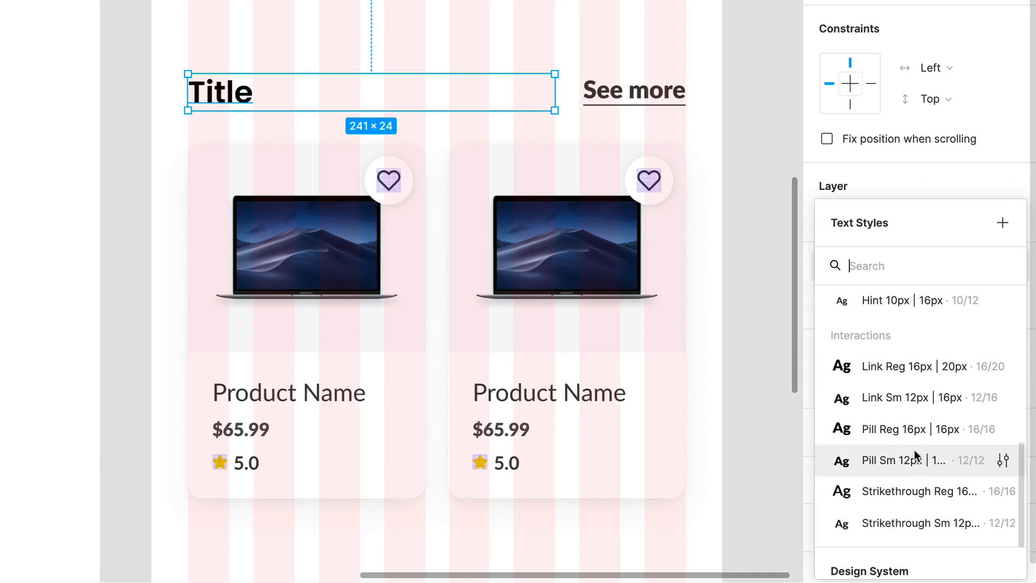
pyautogui.click(897, 403)
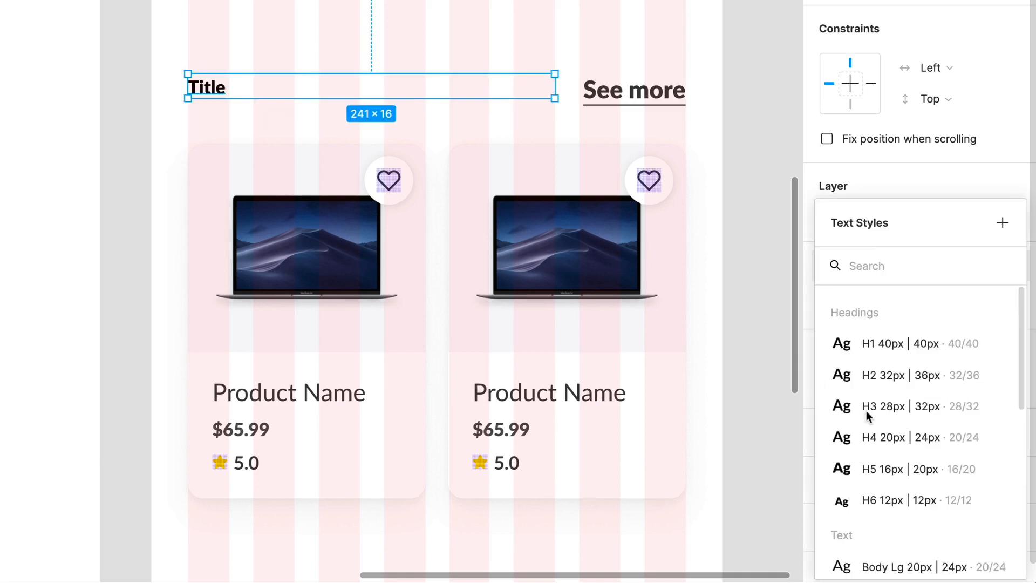
pyautogui.click(906, 439)
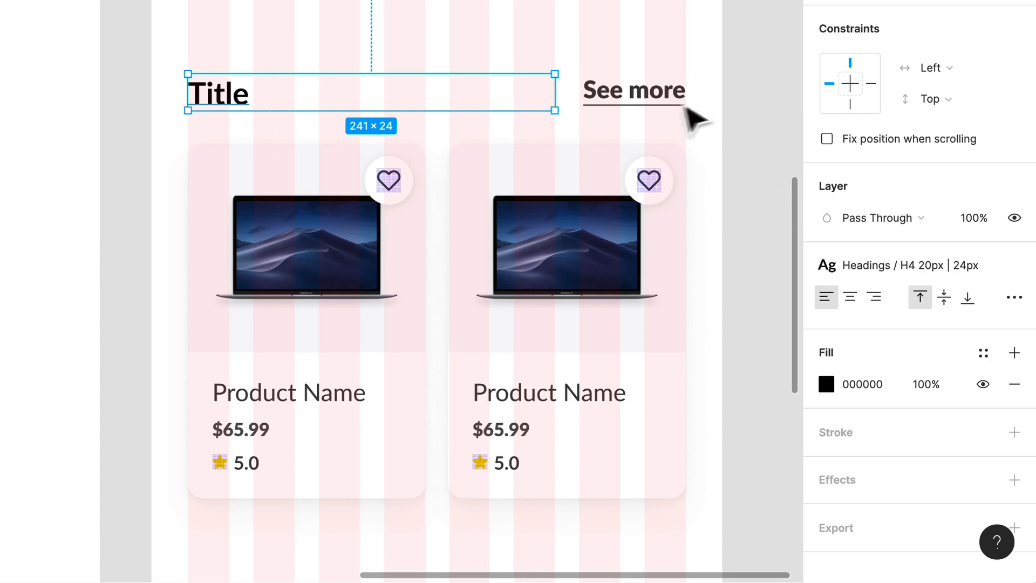
# Step: Narrow the See more text box to about 70 px from its left edge and set its horizontal constraint to Right
pyautogui.click(674, 103)
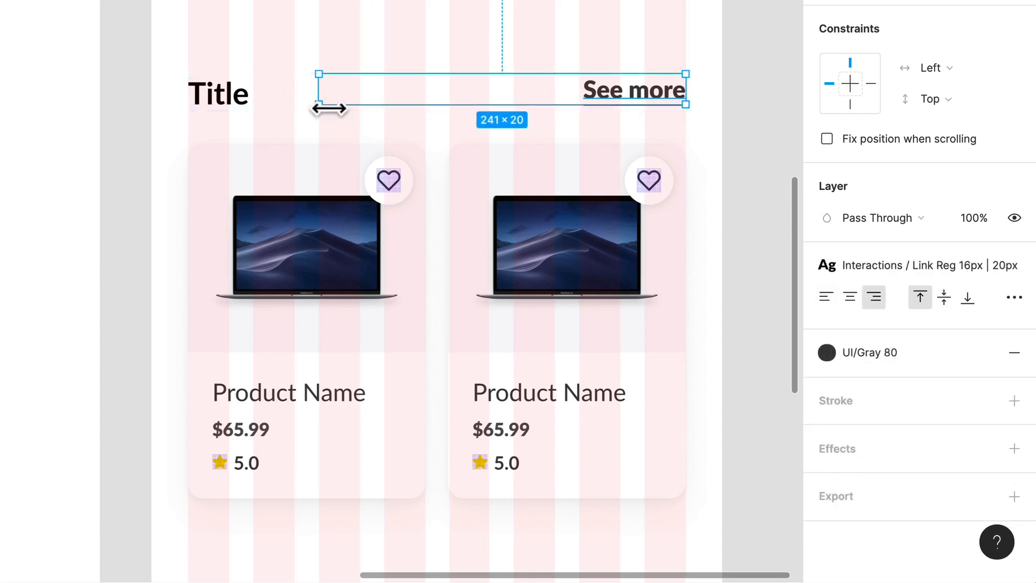
pyautogui.moveTo(326, 107); pyautogui.dragTo(587, 132)
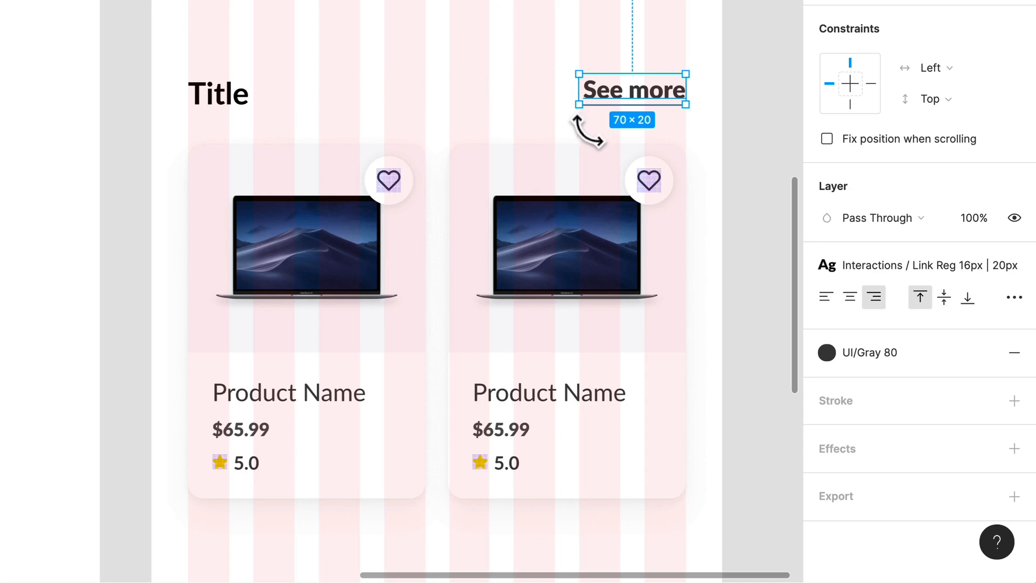
pyautogui.click(870, 85)
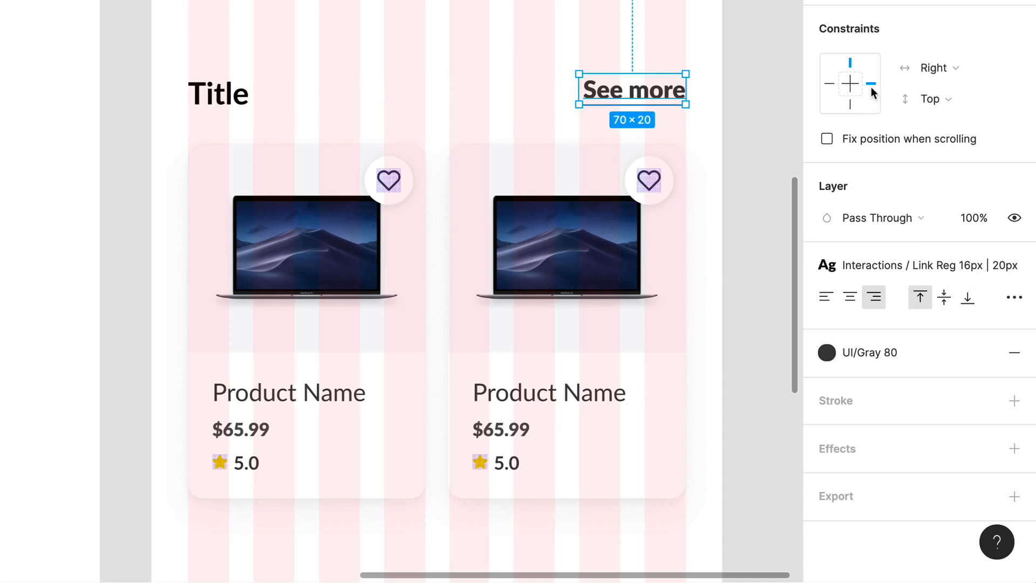
# Step: Align the Title and See more texts on their vertical centers
pyautogui.click(269, 109)
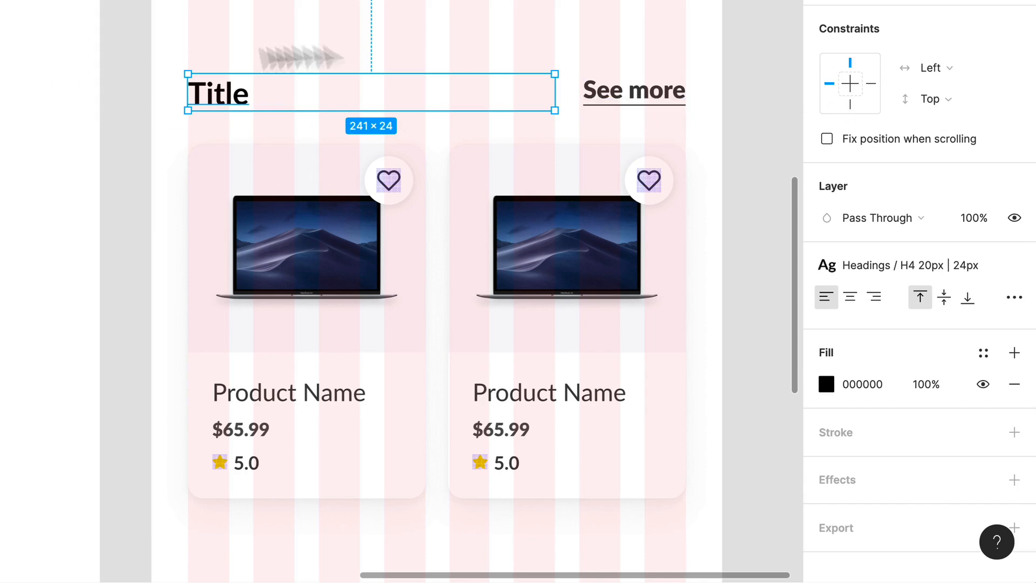
pyautogui.keyDown('shift'); pyautogui.click(633, 89); pyautogui.keyUp('shift')
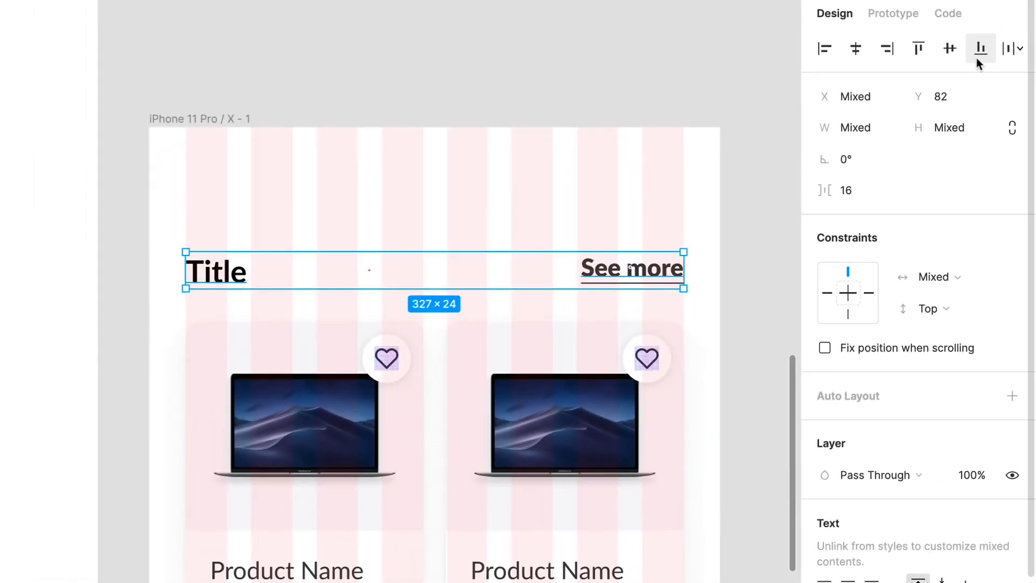
pyautogui.click(962, 75)
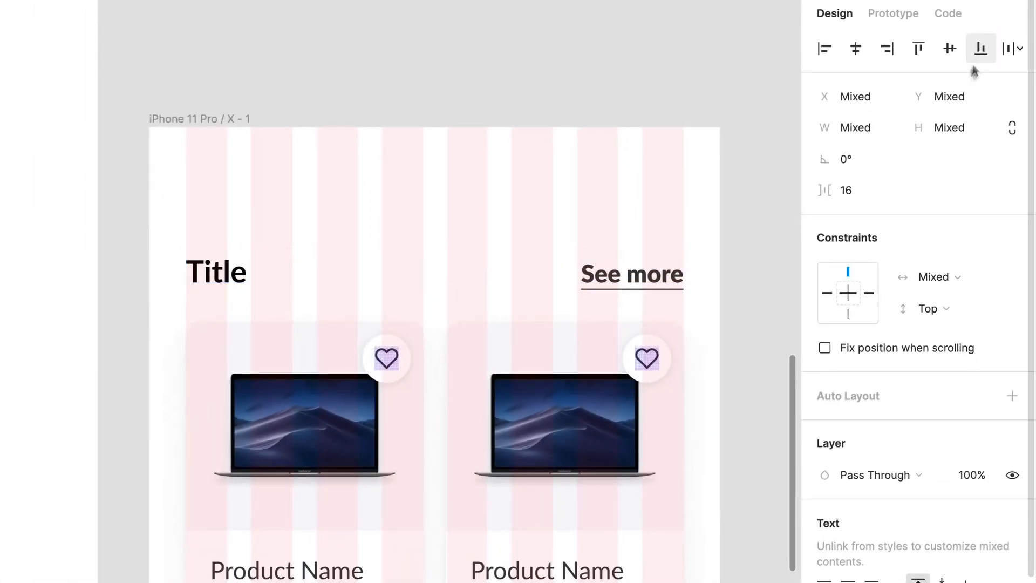
pyautogui.click(527, 185)
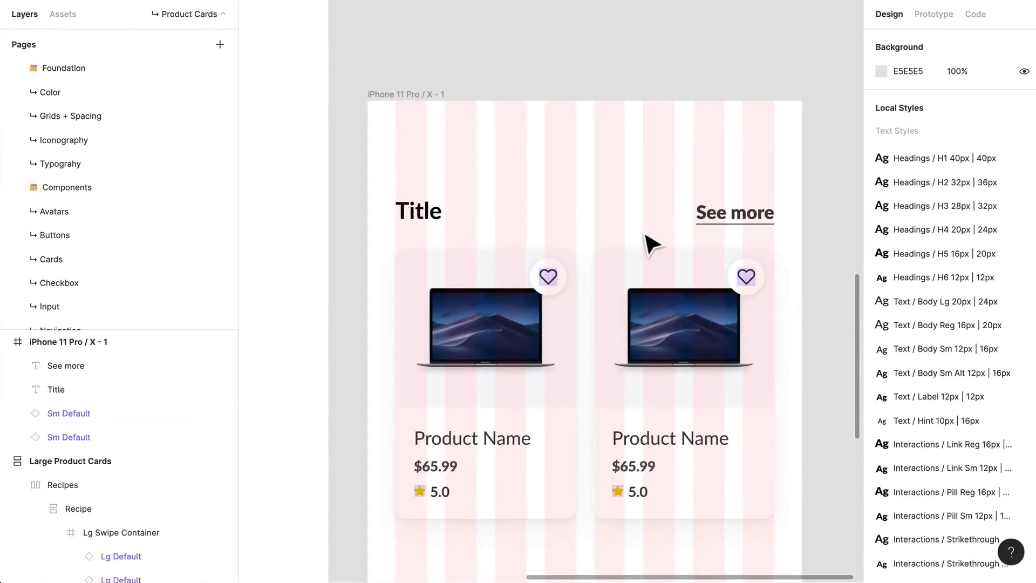
# Step: Hide the layout grids and check the two small cards under the Title and See more row
pyautogui.click(606, 492)
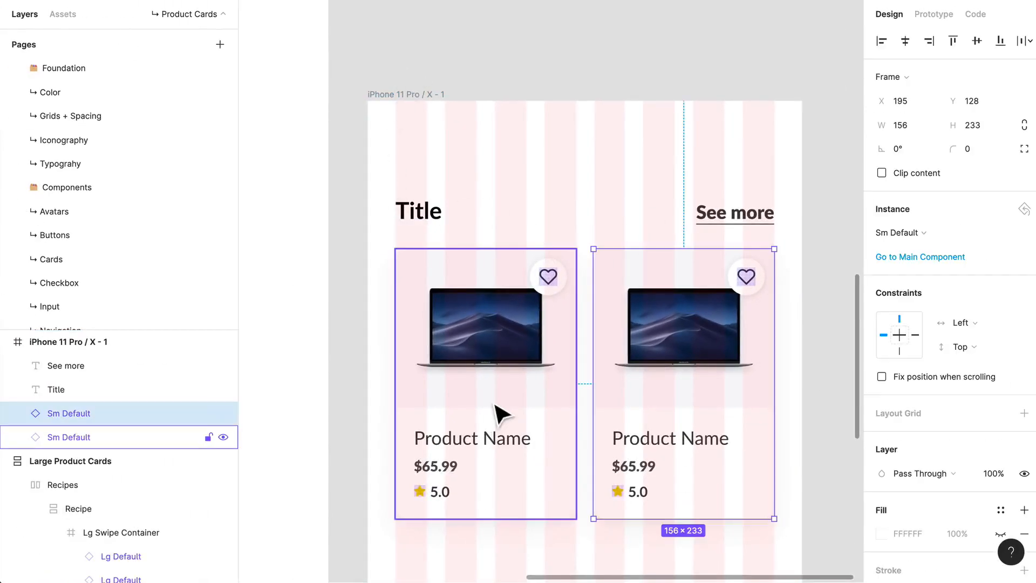
pyautogui.scroll(-2, 519, 377)
pyautogui.scroll(-2, 521, 376)
pyautogui.click(589, 492)
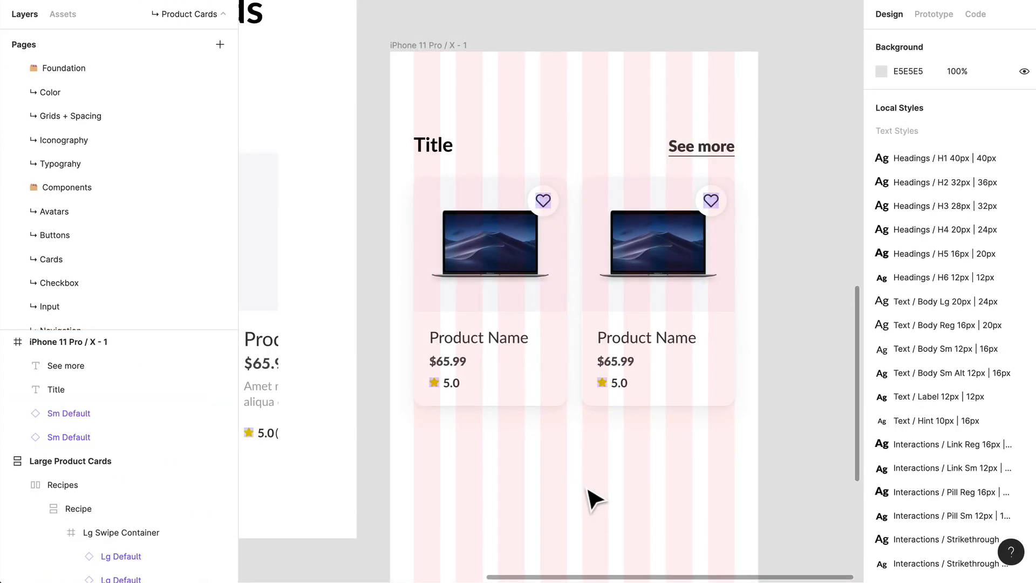
pyautogui.hotkey('ctrl', 'g')
pyautogui.click(629, 398)
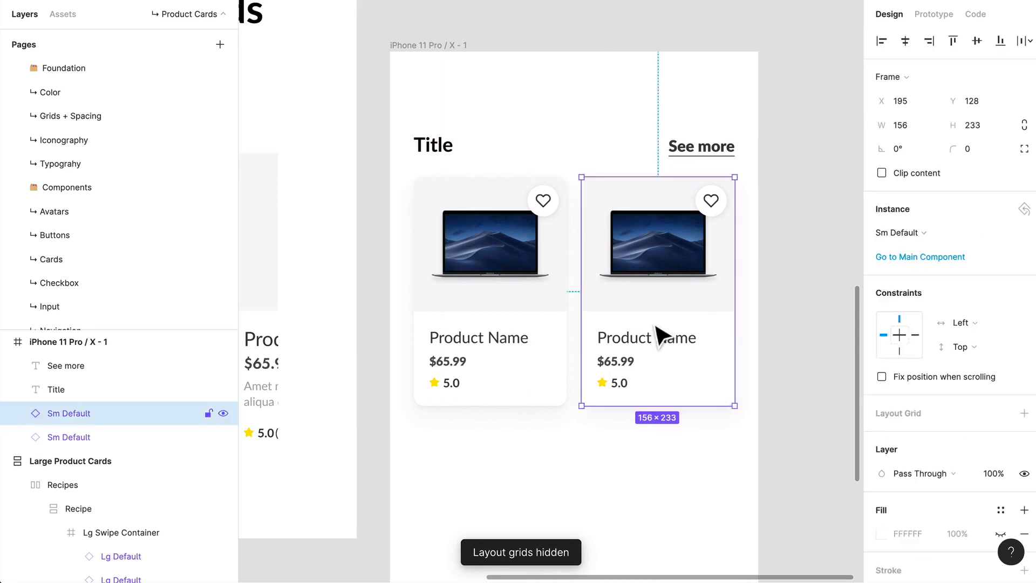
pyautogui.keyDown('shift'); pyautogui.click(537, 343); pyautogui.keyUp('shift')
pyautogui.click(770, 273)
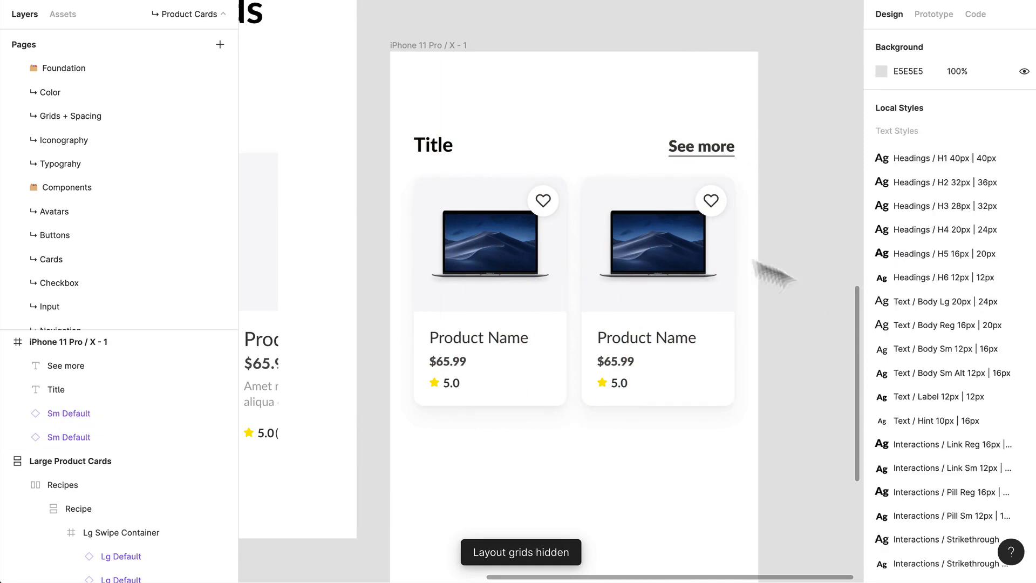
pyautogui.click(599, 300)
pyautogui.keyDown('shift'); pyautogui.click(515, 313); pyautogui.keyUp('shift')
pyautogui.moveTo(502, 284); pyautogui.dragTo(490, 405)
pyautogui.hotkey('ctrl', 'z')
pyautogui.click(707, 280)
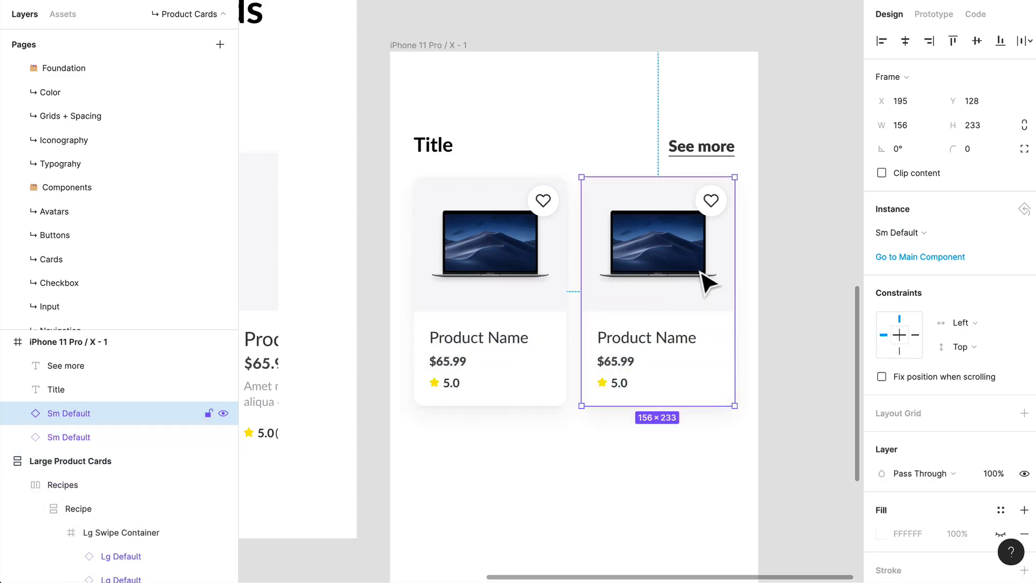
# Step: Swap the right small card's instance to the Sm Sale variant
pyautogui.scroll(-3, 558, 415)
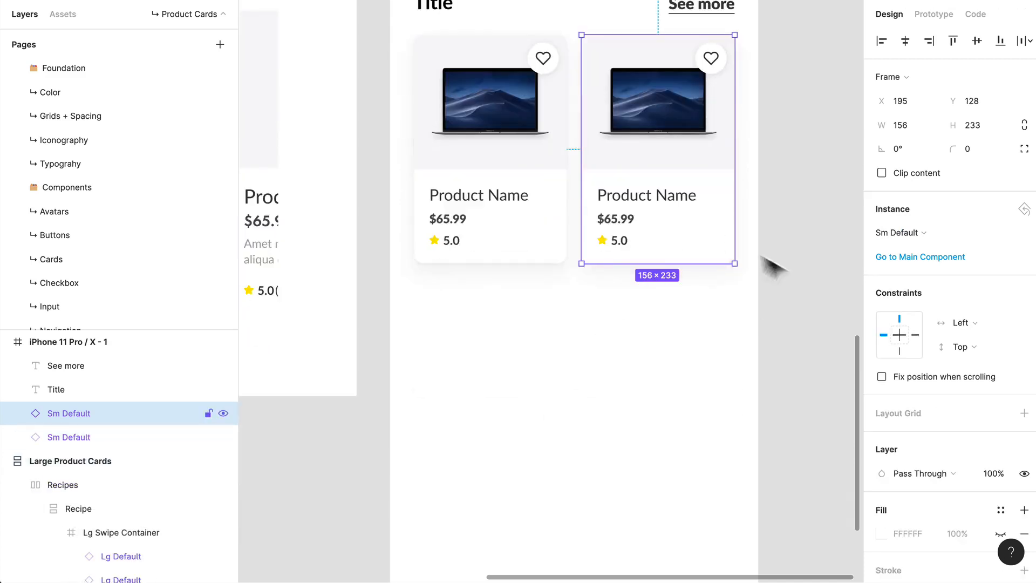
pyautogui.click(902, 235)
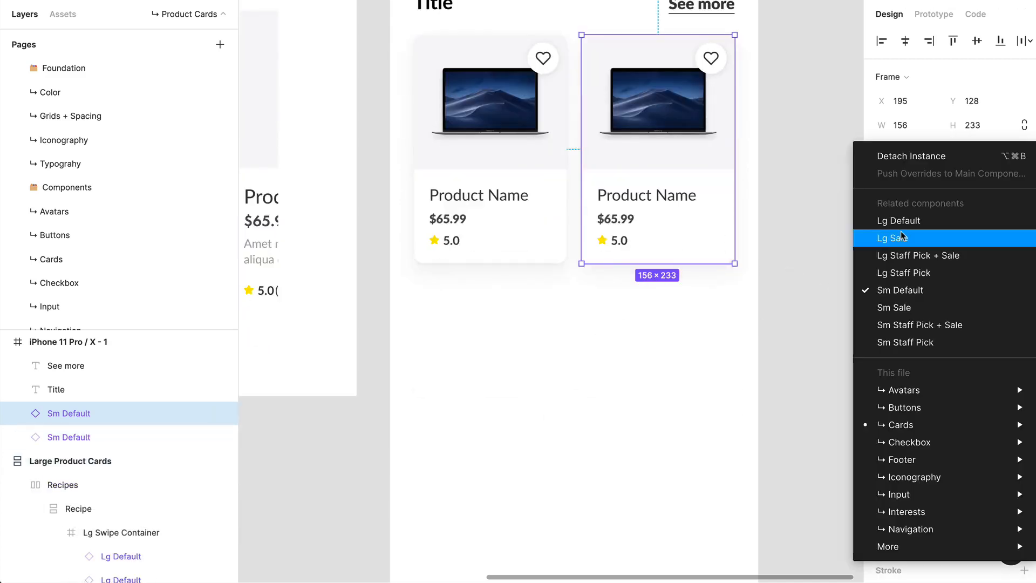
pyautogui.click(896, 308)
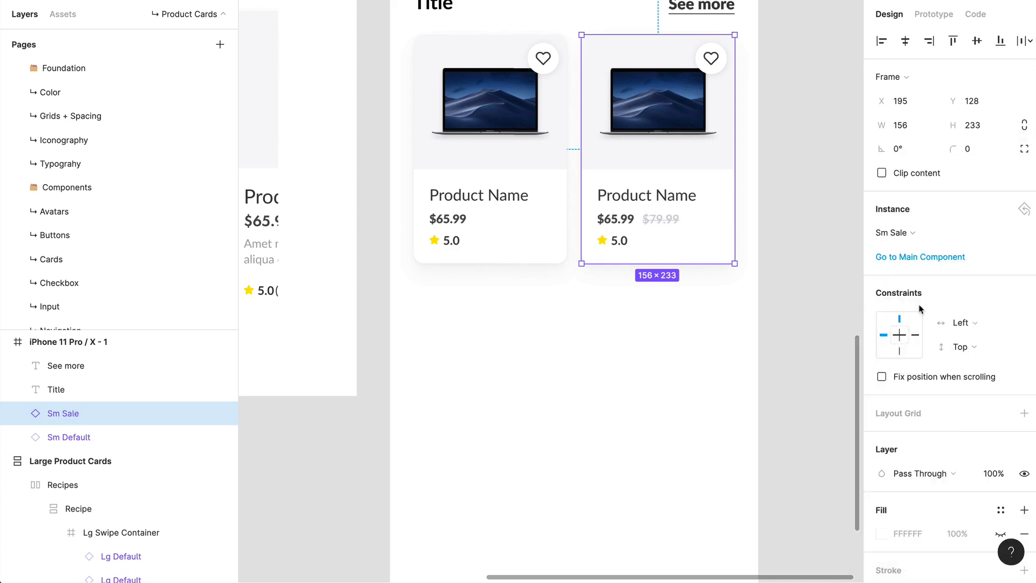
pyautogui.click(760, 322)
# Step: Duplicate the left small card 16 px below itself and swap the copy to the Sm Staff Pick variant
pyautogui.moveTo(526, 205); pyautogui.dragTo(503, 430)
pyautogui.click(874, 236)
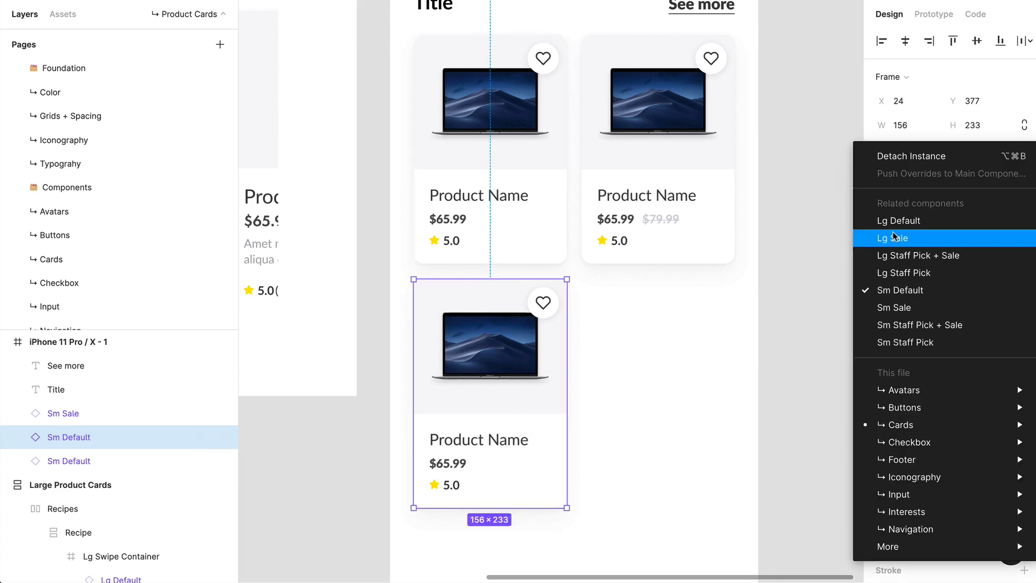
pyautogui.click(948, 278)
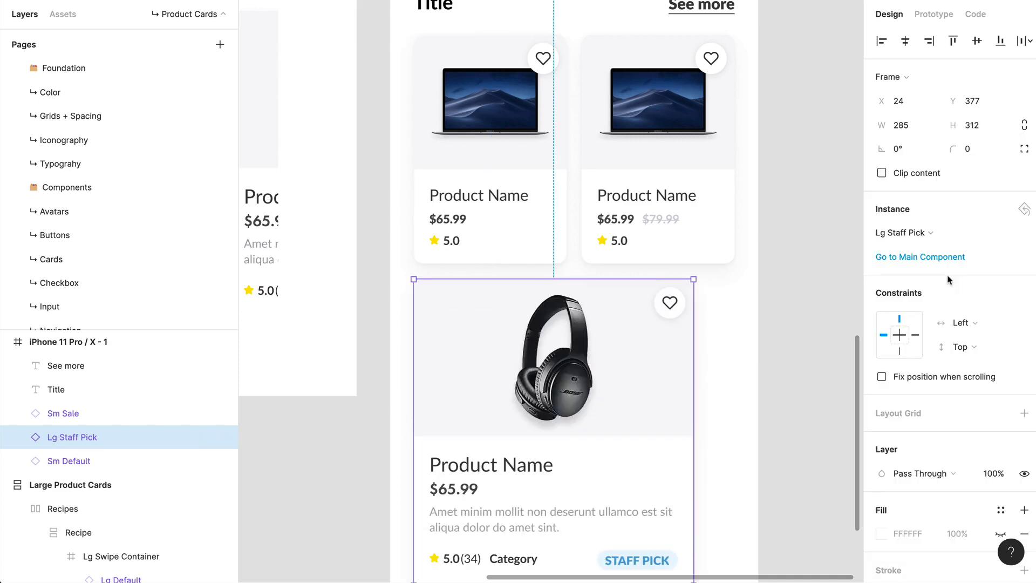
pyautogui.click(917, 243)
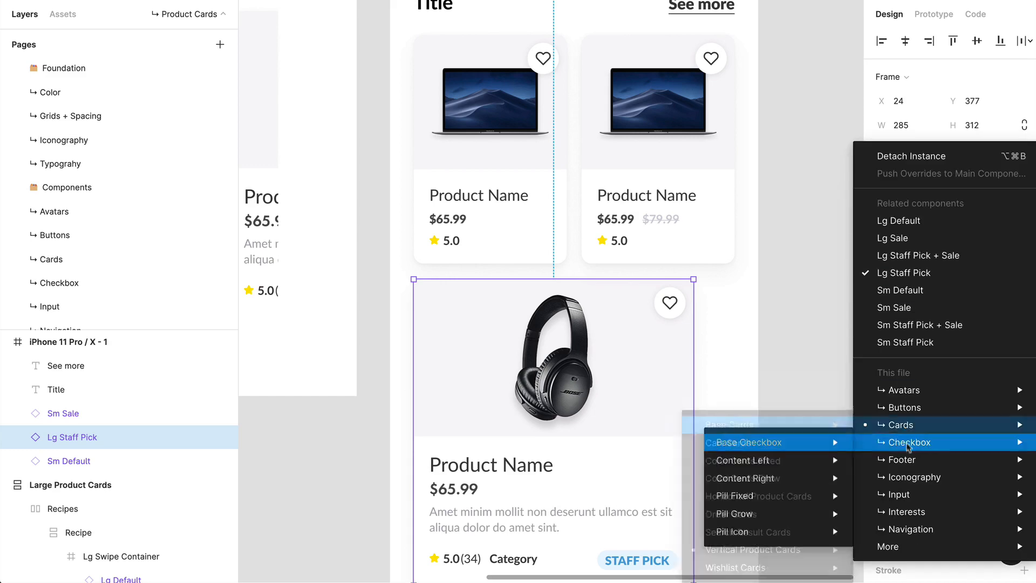
pyautogui.click(941, 342)
pyautogui.click(701, 377)
# Step: Frame the two stacked cards together as Left Column and add vertical auto layout with 16 px spacing
pyautogui.click(477, 226)
pyautogui.keyDown('shift'); pyautogui.click(498, 363); pyautogui.keyUp('shift')
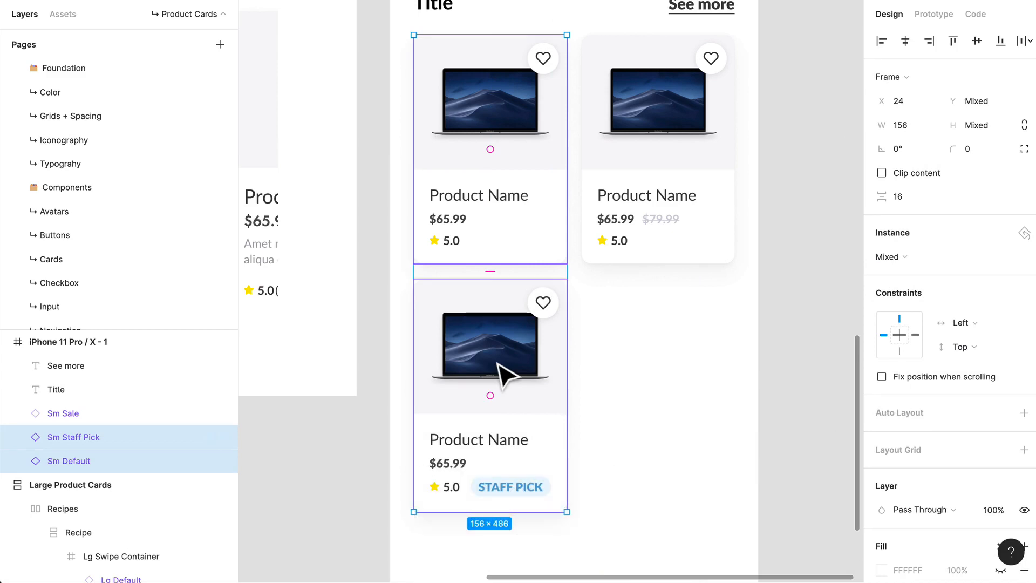
pyautogui.press('alt+super+g')
pyautogui.press('super+r')
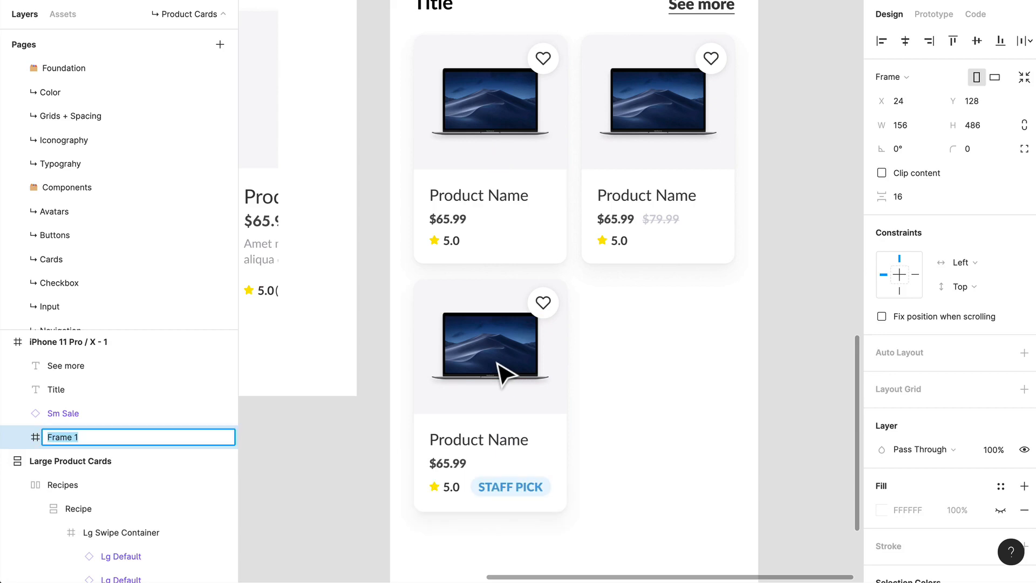
pyautogui.write('Left Col')
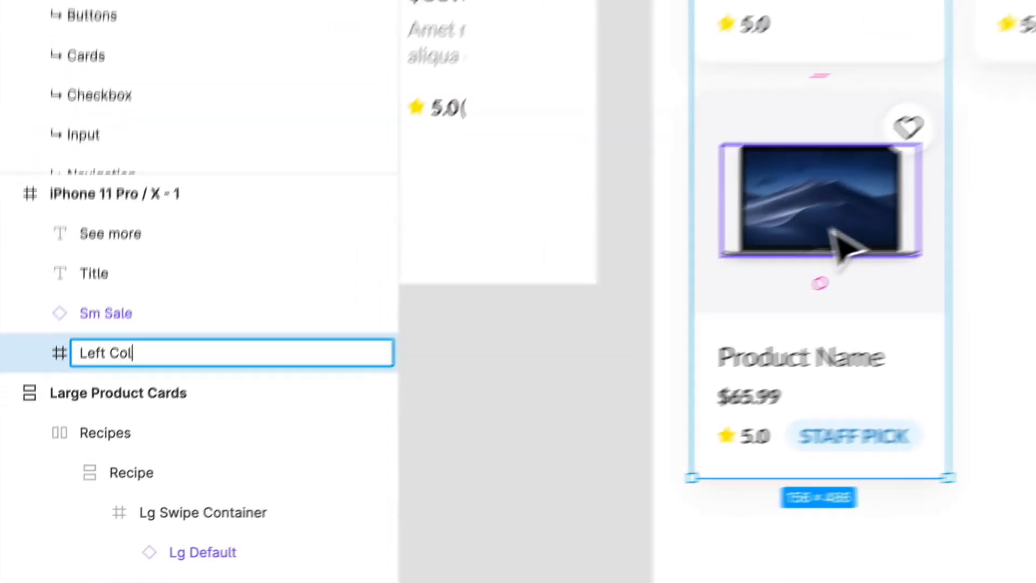
pyautogui.write('umns')
pyautogui.press('BackSpace')
pyautogui.press('Return')
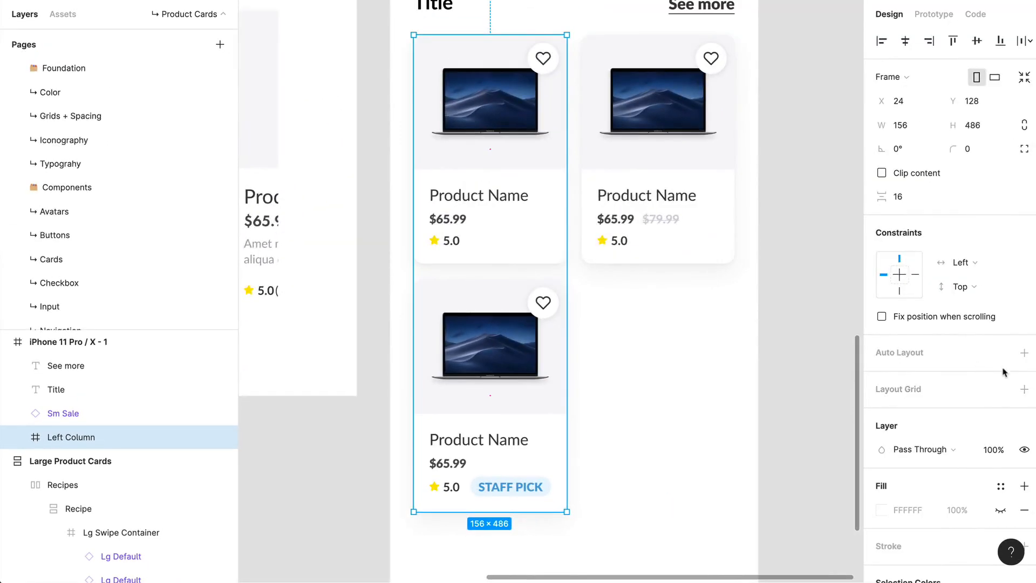
pyautogui.click(1023, 353)
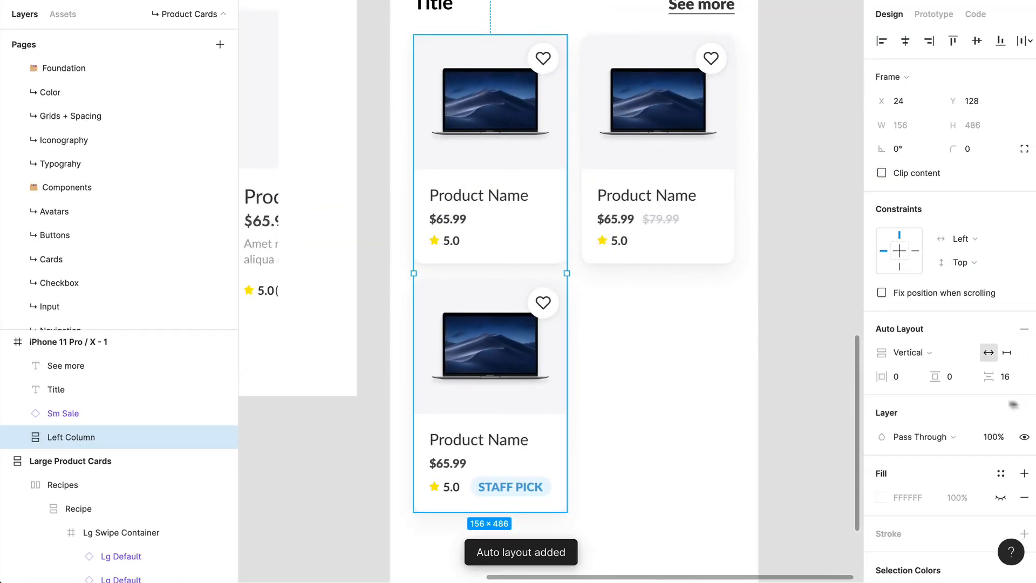
# Step: Change the upper left card's product name to "13 inch Macbook Pro"
pyautogui.doubleClick(486, 211)
pyautogui.doubleClick(486, 209)
pyautogui.doubleClick(485, 200)
pyautogui.doubleClick(484, 199)
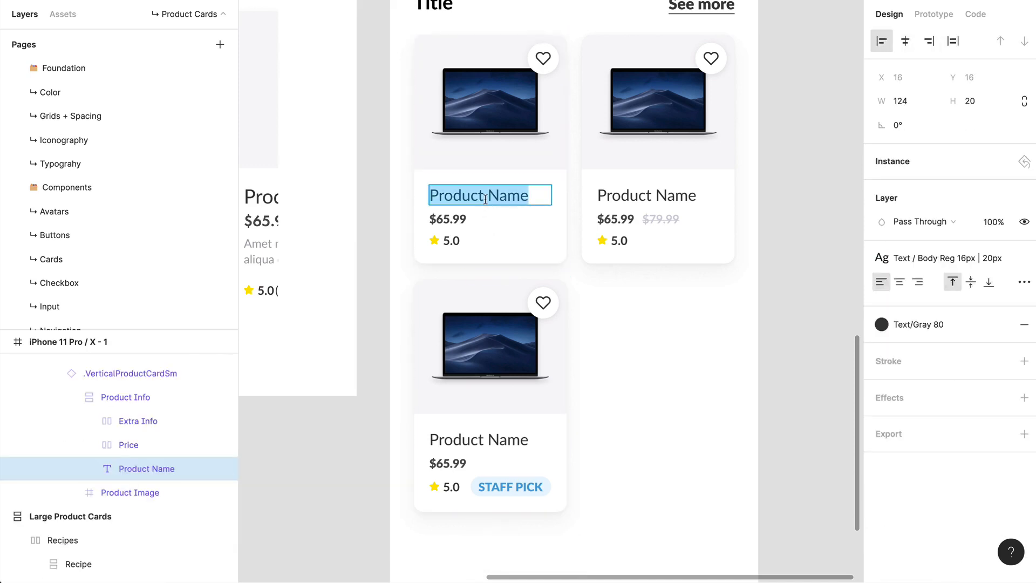
pyautogui.write('13 inch')
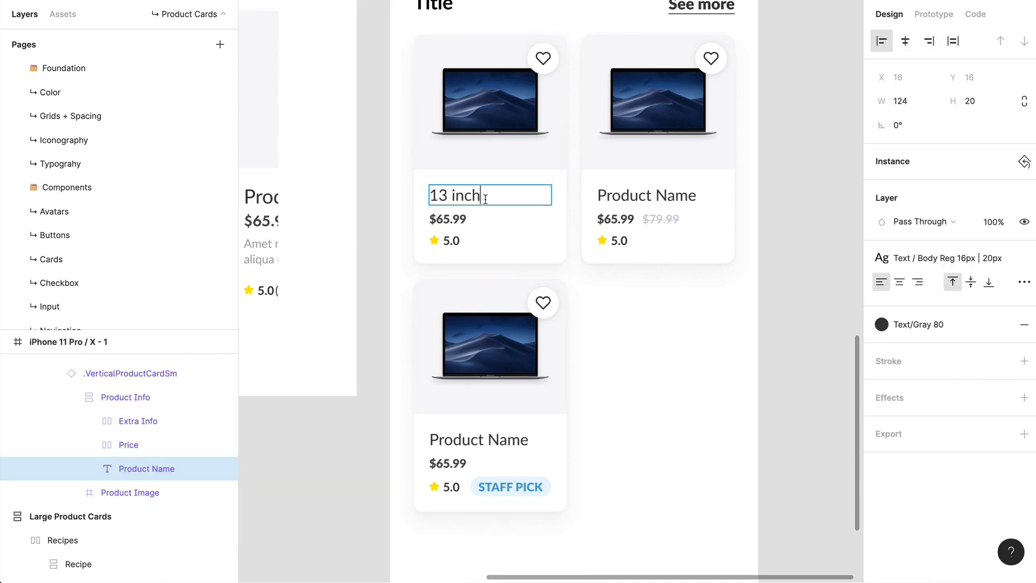
pyautogui.write(' Macbooko')
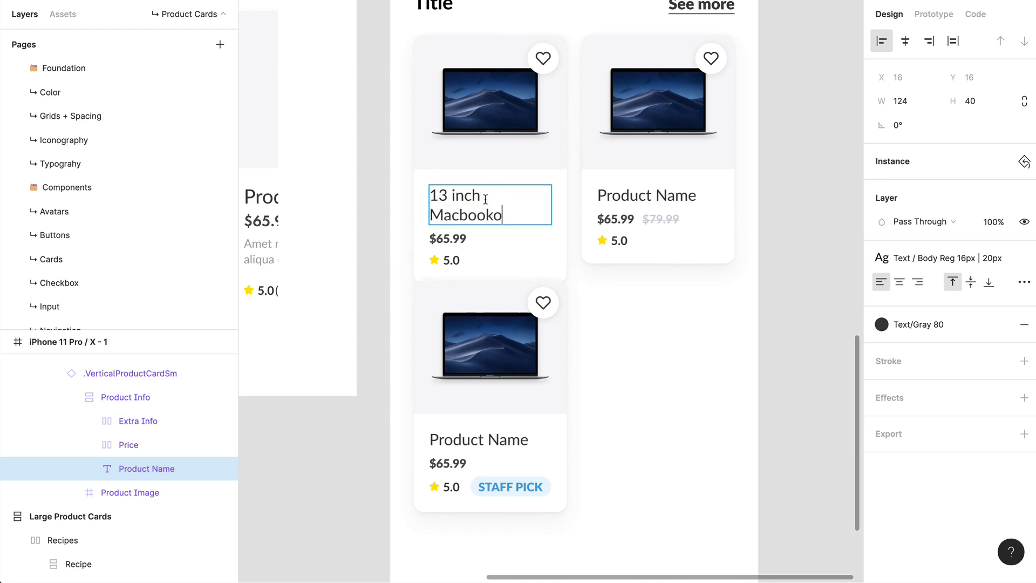
pyautogui.press('BackSpace')
pyautogui.write('Pro')
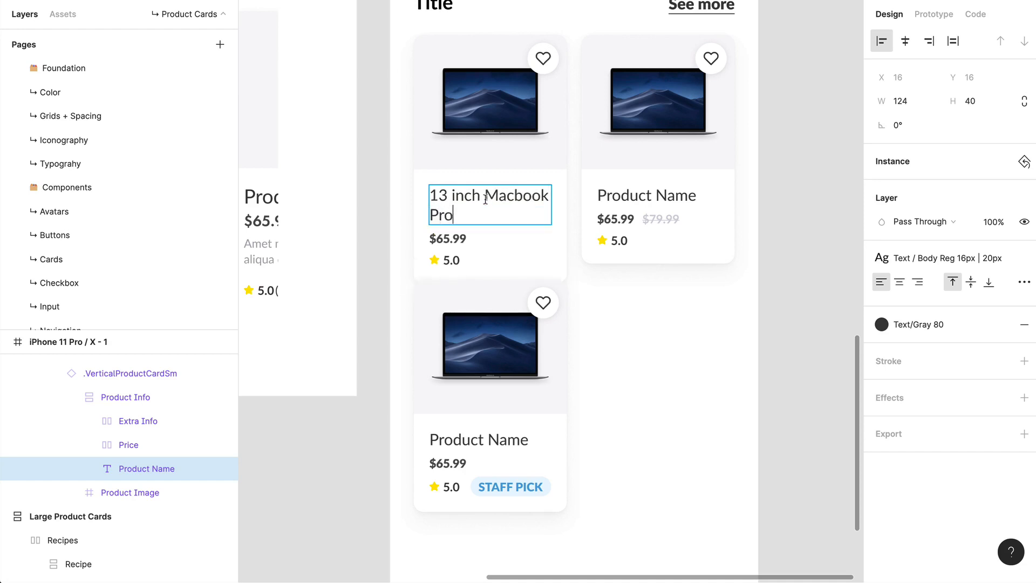
pyautogui.press('Escape')
pyautogui.click(684, 397)
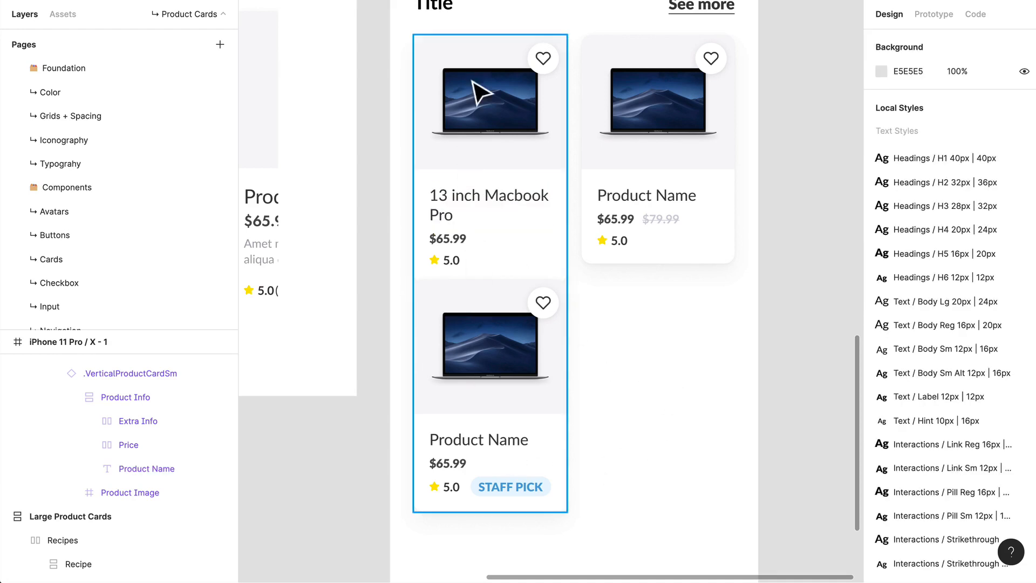
# Step: Extend the Macbook card instance in Left Column to a height of 253 so its full content fits
pyautogui.click(555, 438)
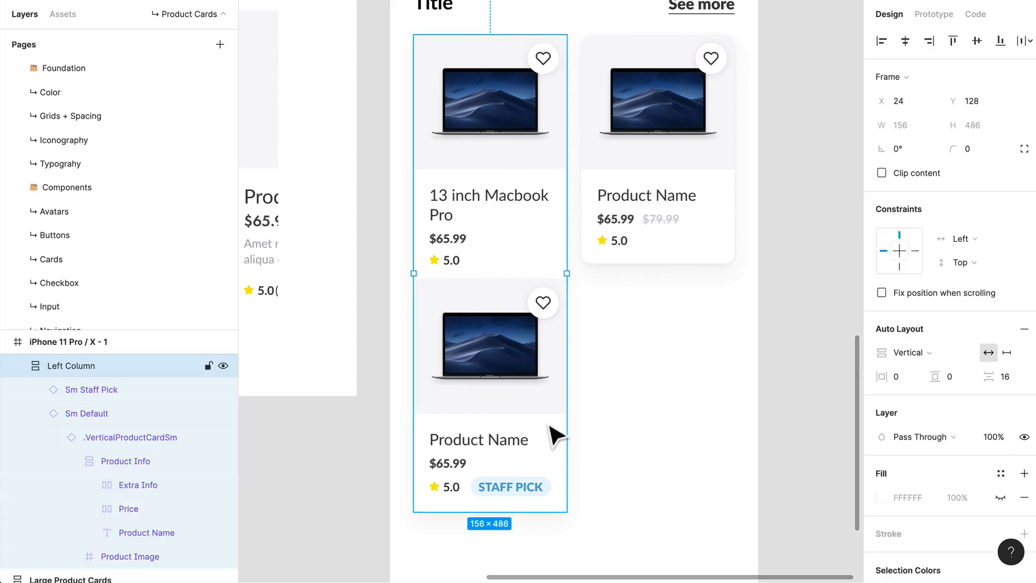
pyautogui.click(507, 257)
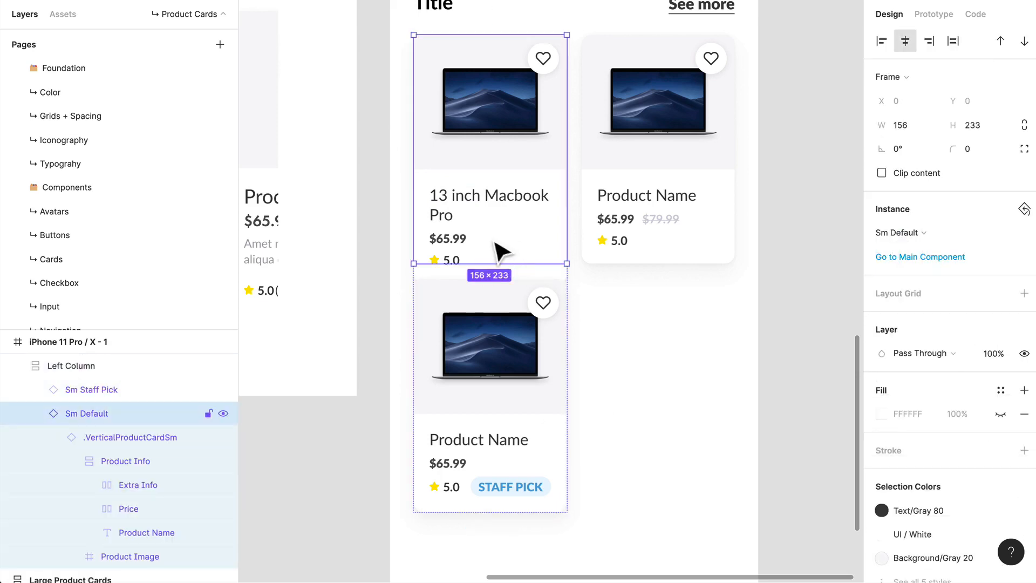
pyautogui.moveTo(555, 265); pyautogui.dragTo(551, 298)
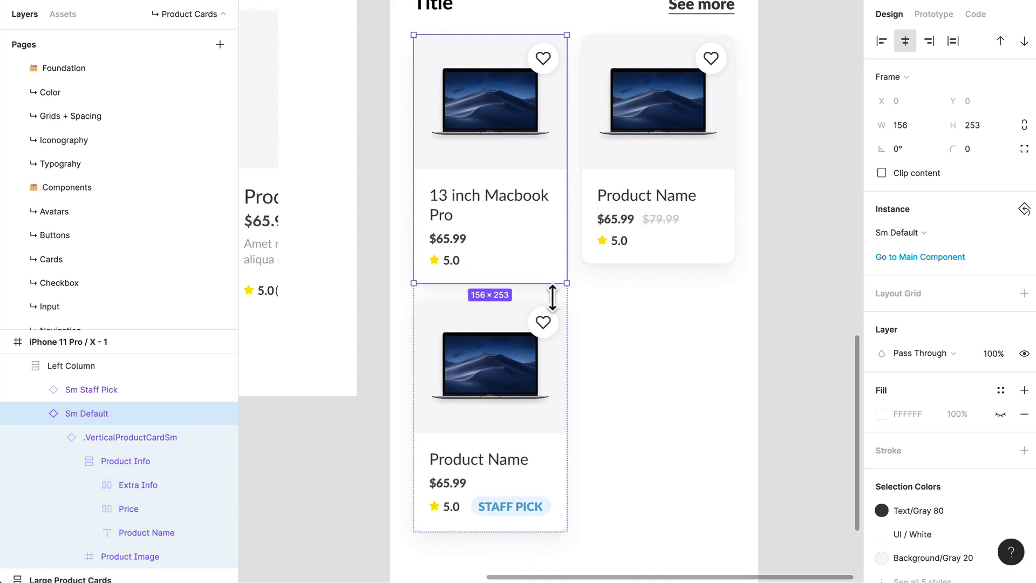
pyautogui.scroll(10, 538, 283)
pyautogui.scroll(-10, 424, 236)
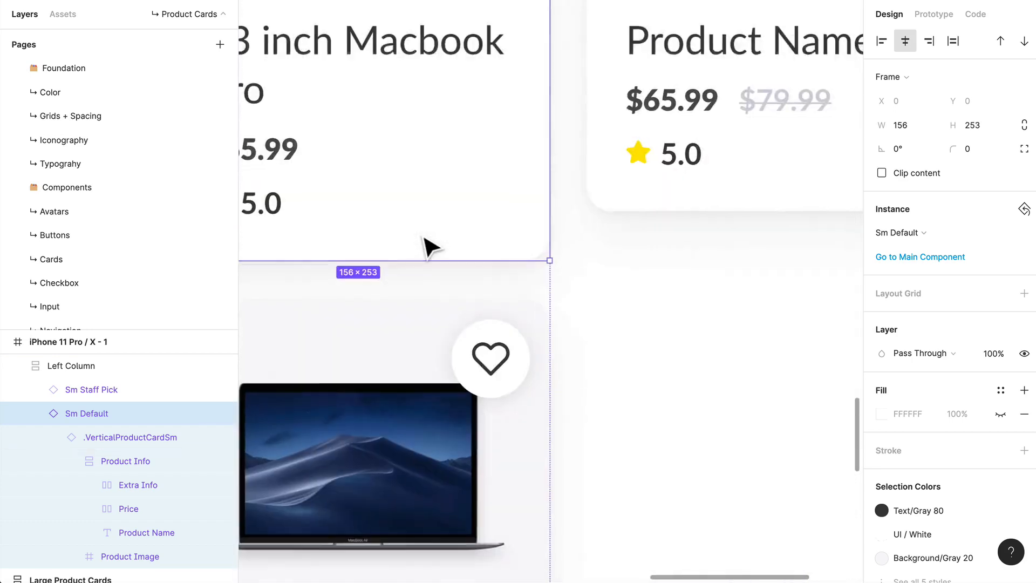
pyautogui.click(564, 275)
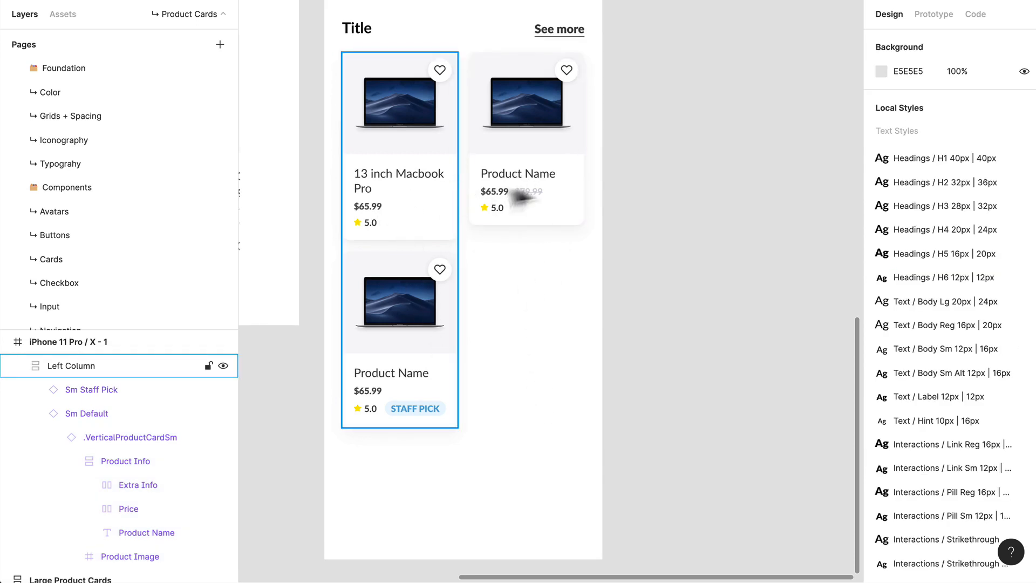
# Step: Replace the single right card with a copy of Left Column placed 16 px beside it and named Right Column
pyautogui.click(562, 192)
pyautogui.press('Delete')
pyautogui.moveTo(398, 212); pyautogui.dragTo(502, 234)
pyautogui.hotkey('ctrl', 'r')
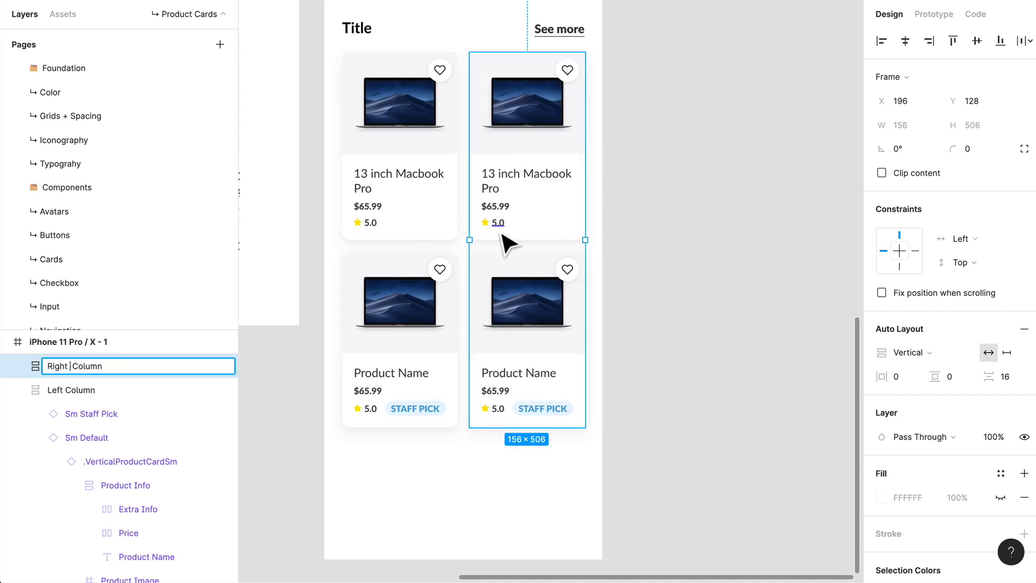
pyautogui.press('Return')
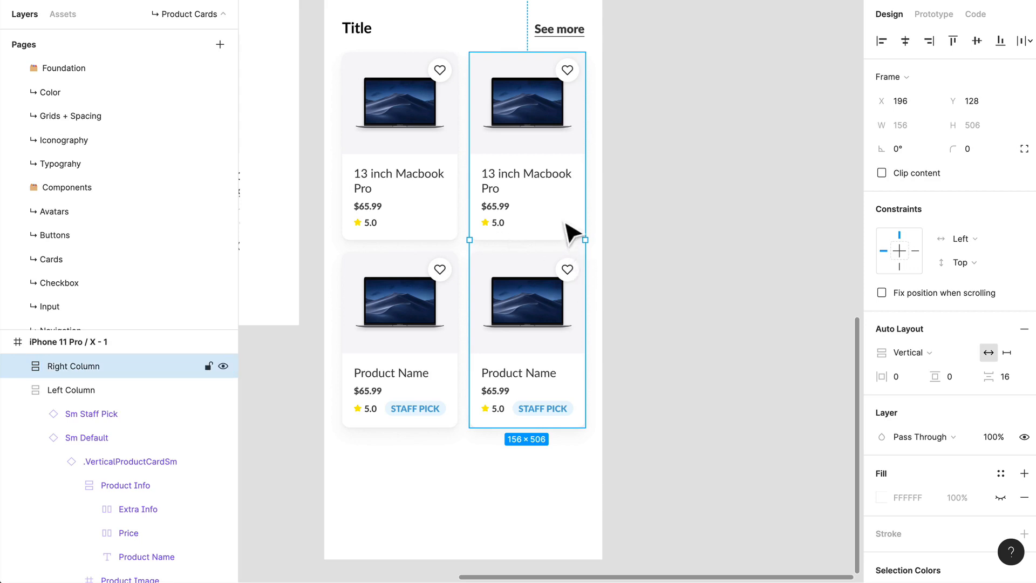
pyautogui.click(708, 378)
# Step: Frame Left Column and Right Column together, without the heading texts, and name the frame Products
pyautogui.scroll(3, 701, 380)
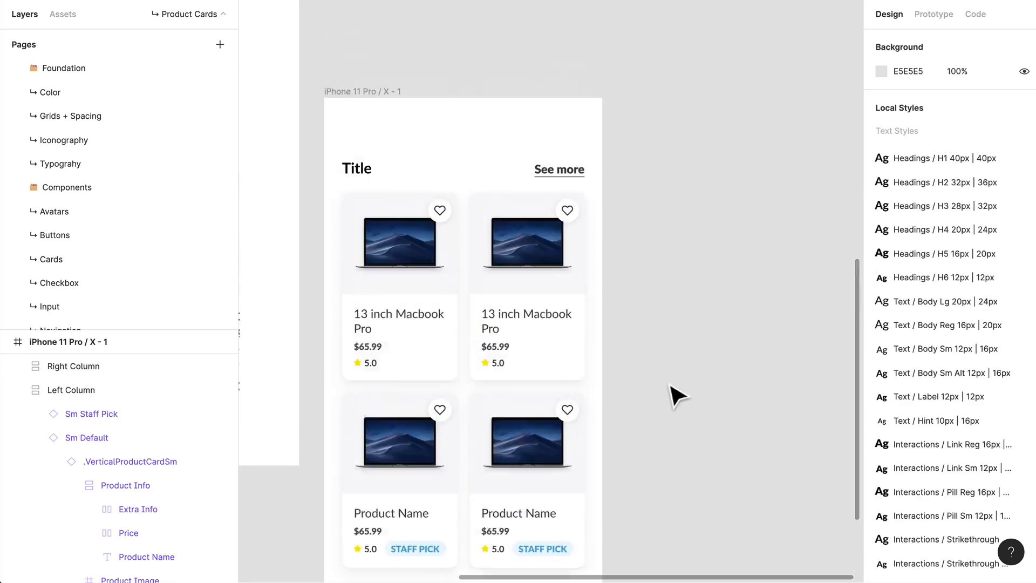
pyautogui.scroll(-2, 673, 388)
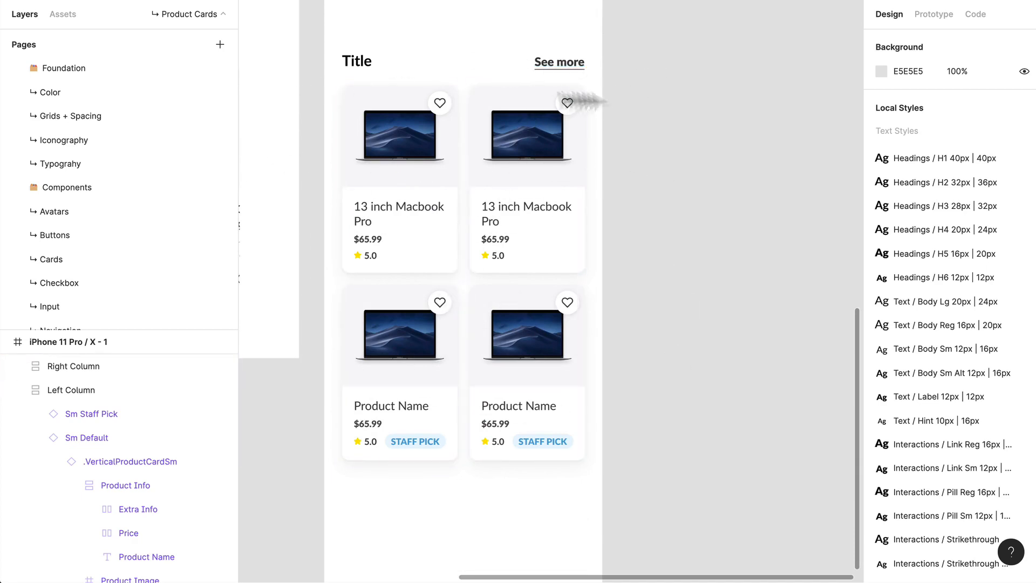
pyautogui.scroll(4, 443, 387)
pyautogui.scroll(-4, 443, 387)
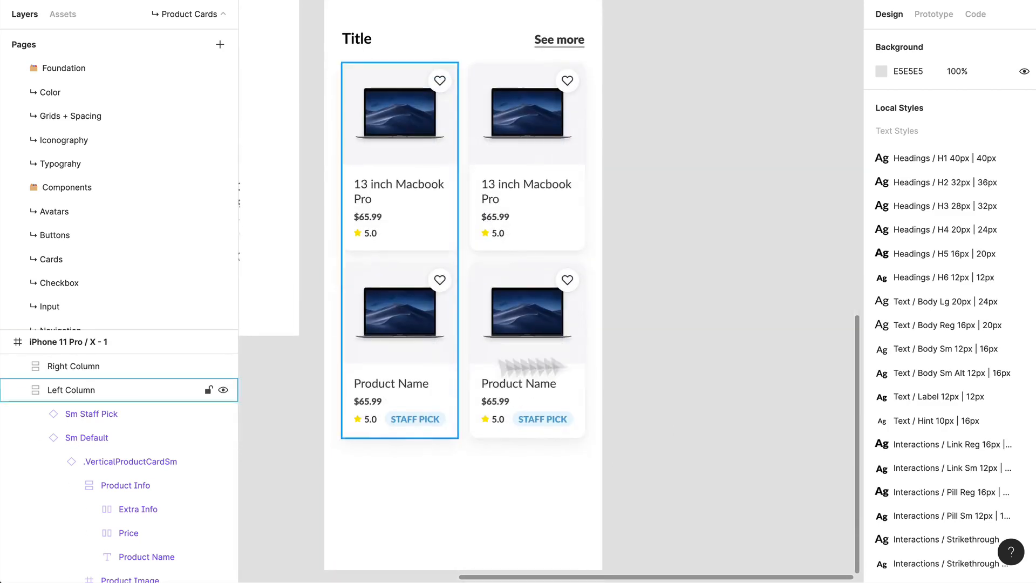
pyautogui.moveTo(769, 413); pyautogui.dragTo(318, 40)
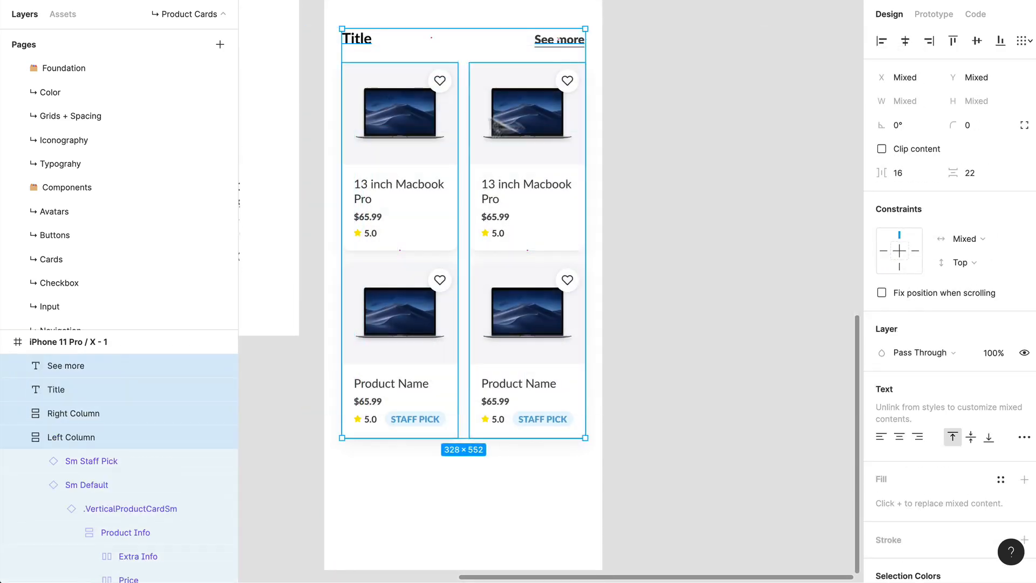
pyautogui.keyDown('shift'); pyautogui.click(546, 398); pyautogui.keyUp('shift')
pyautogui.moveTo(720, 397); pyautogui.dragTo(338, 160)
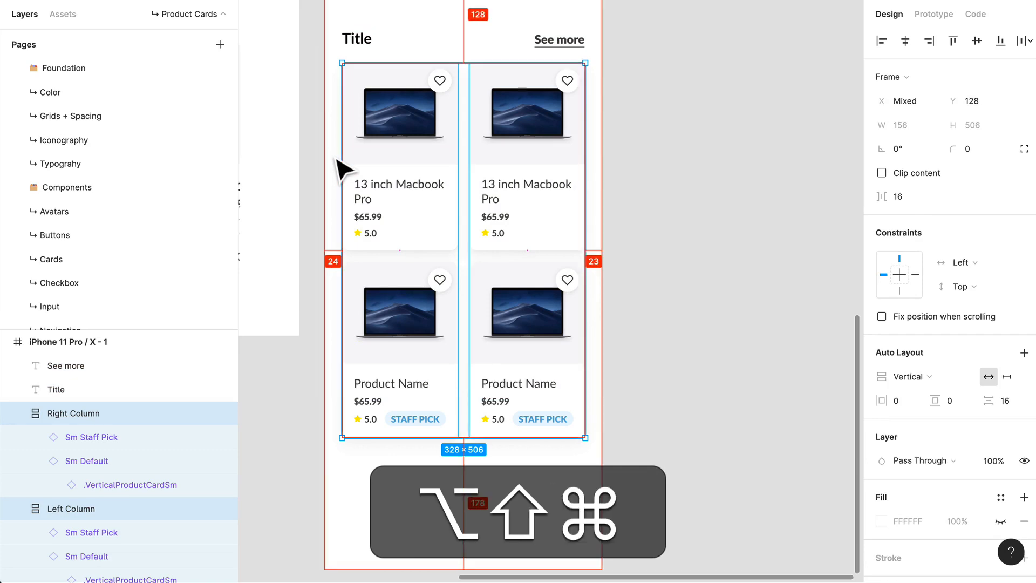
pyautogui.press('alt+shift+super+g')
pyautogui.press('alt+shift+super+r')
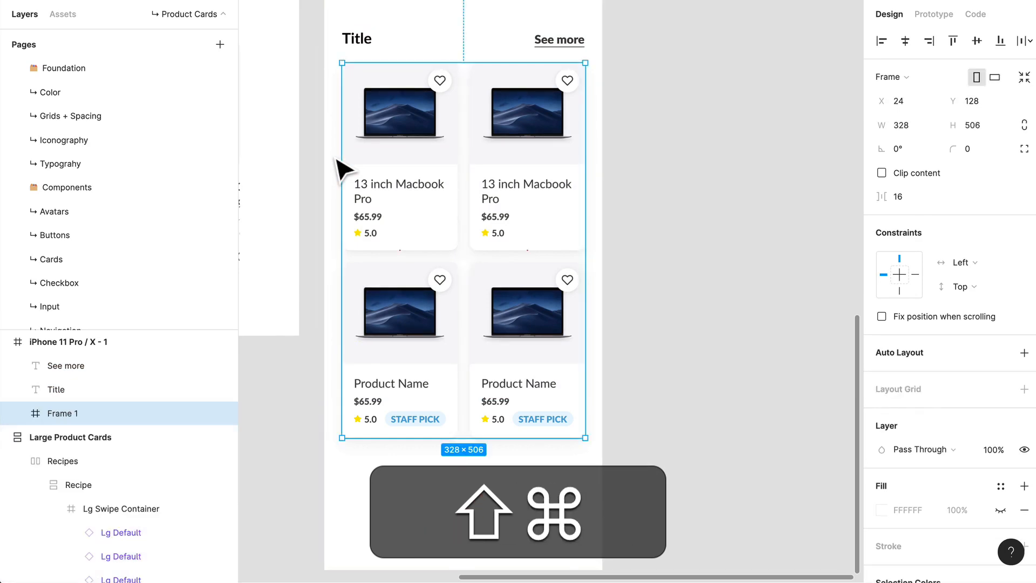
pyautogui.press('shift+super+r')
pyautogui.write('Products')
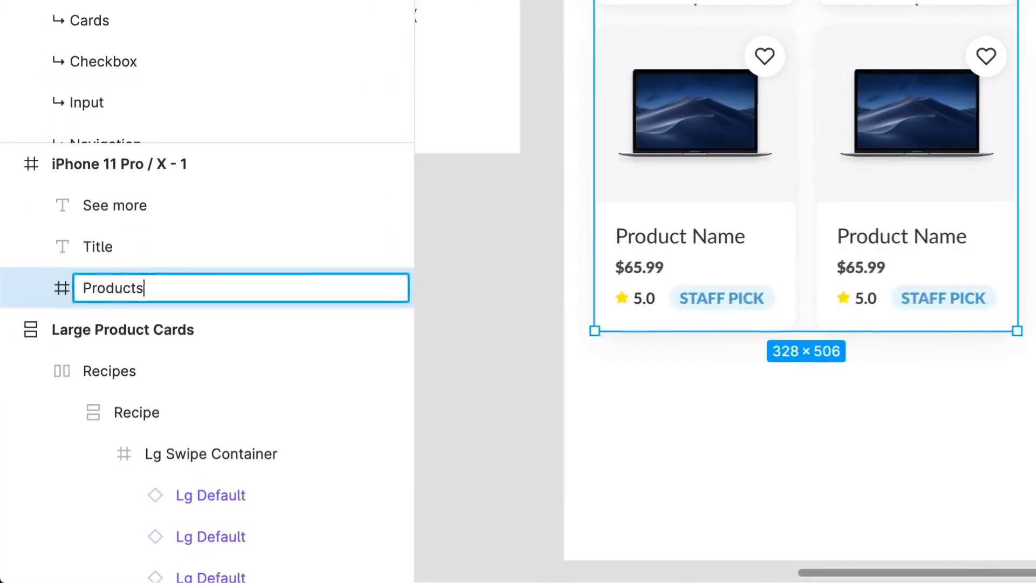
pyautogui.press('Return')
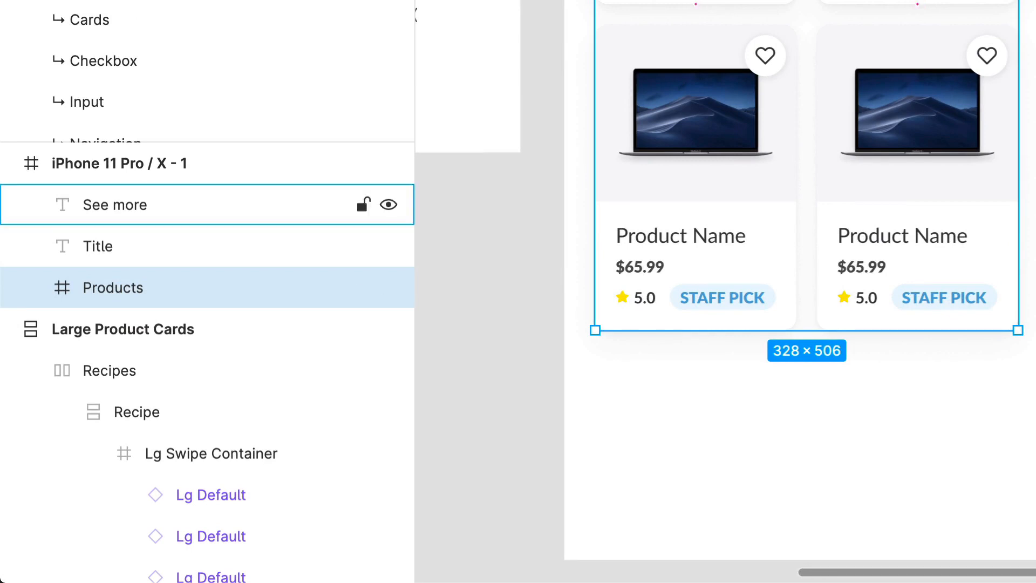
# Step: Frame the See more and Title texts together and name the frame Text
pyautogui.click(115, 204)
pyautogui.keyDown('shift'); pyautogui.click(365, 45); pyautogui.keyUp('shift')
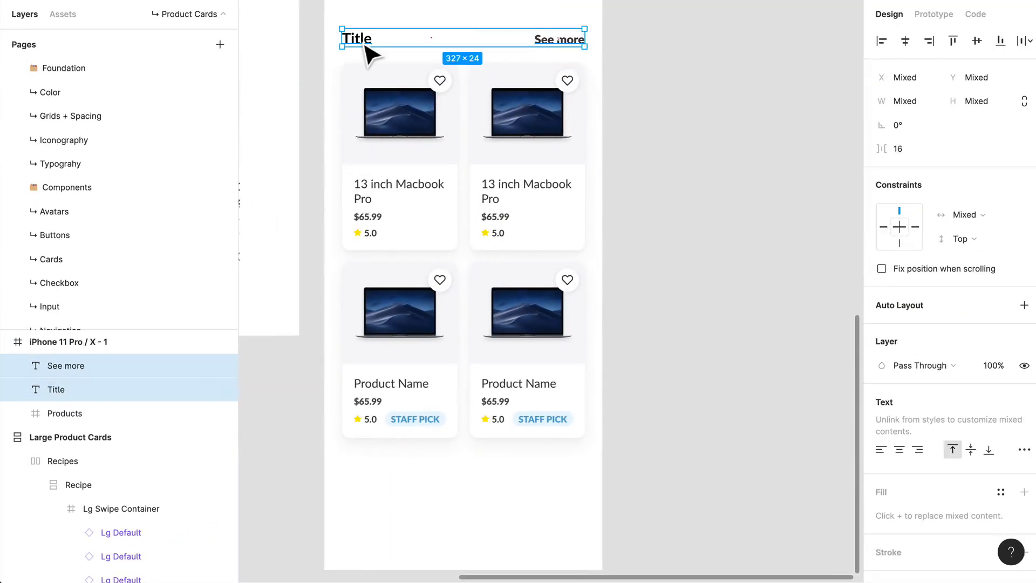
pyautogui.press('alt+super+g')
pyautogui.press('alt+super+r')
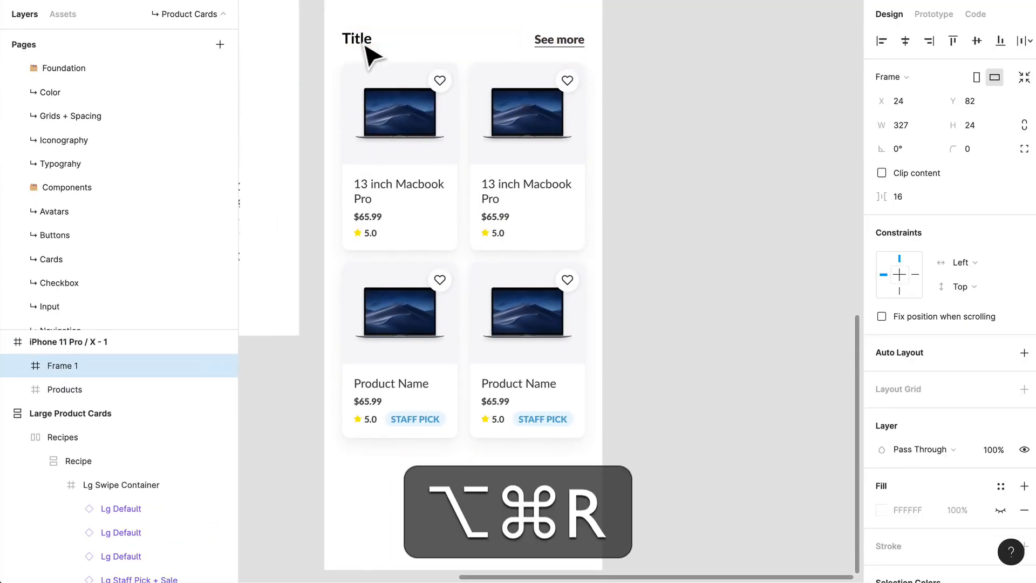
pyautogui.write('Text')
pyautogui.press('Return')
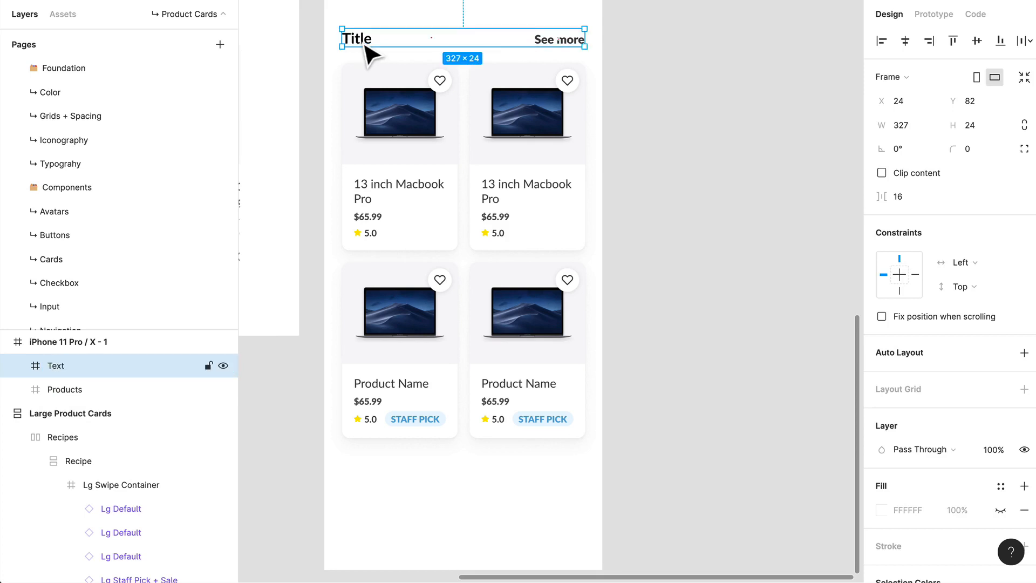
# Step: Frame the Text and Products frames together and name the new frame Category List
pyautogui.click(684, 120)
pyautogui.moveTo(642, 178); pyautogui.dragTo(407, 48)
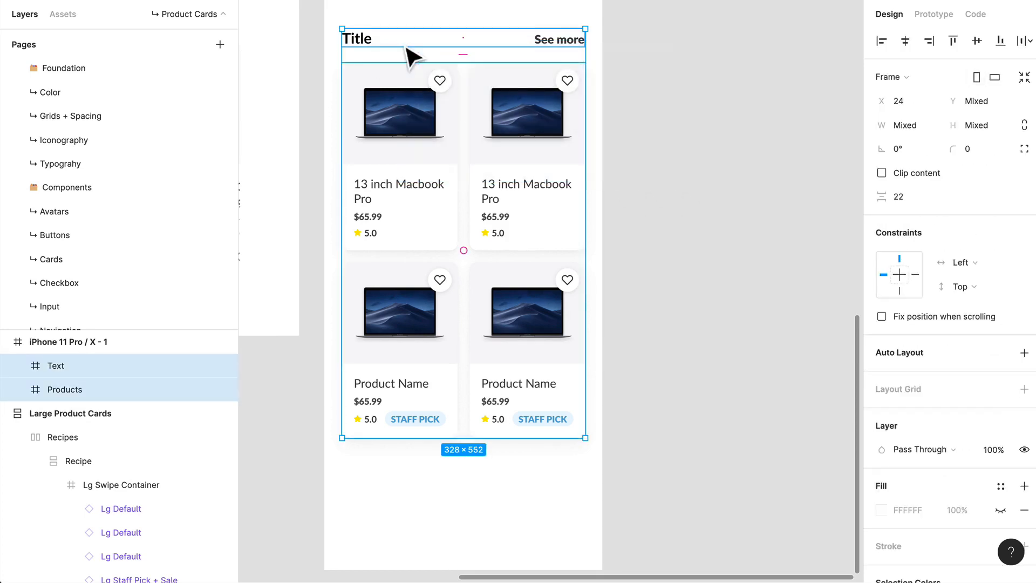
pyautogui.press('alt+super+g')
pyautogui.press('super+r')
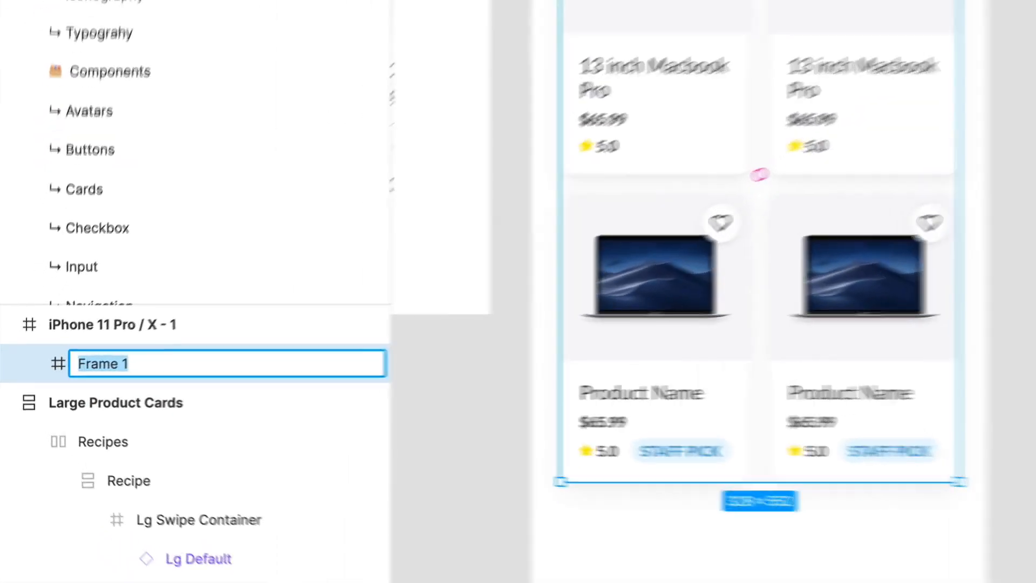
pyautogui.write('Category')
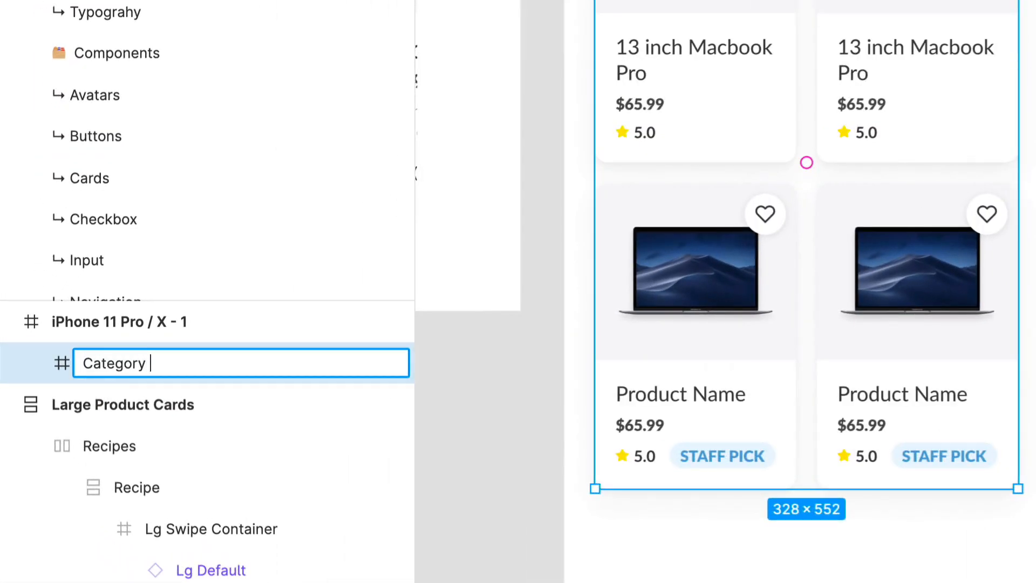
pyautogui.write(' List')
pyautogui.press('Return')
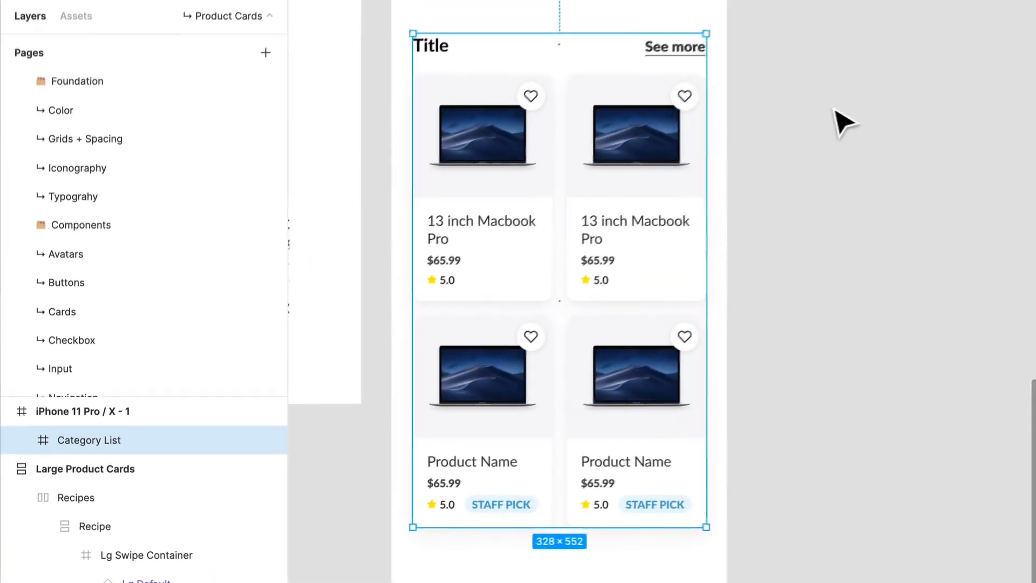
# Step: Copy Category List into the Recipe auto-layout frame of the lower Large Product Cards artboard
pyautogui.moveTo(775, 214); pyautogui.dragTo(1020, 377)
pyautogui.scroll(-5, 632, 305)
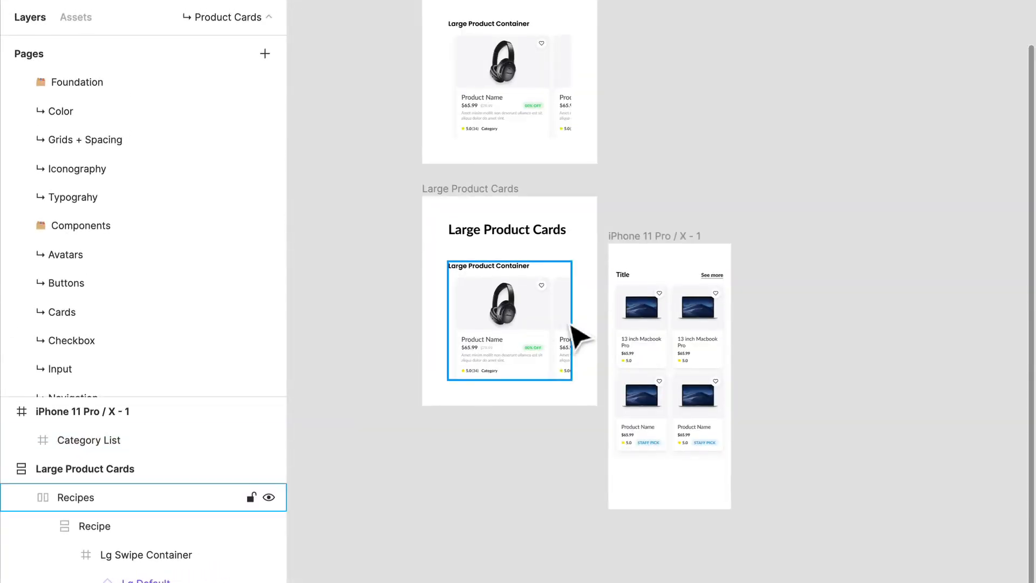
pyautogui.doubleClick(508, 341)
pyautogui.doubleClick(511, 342)
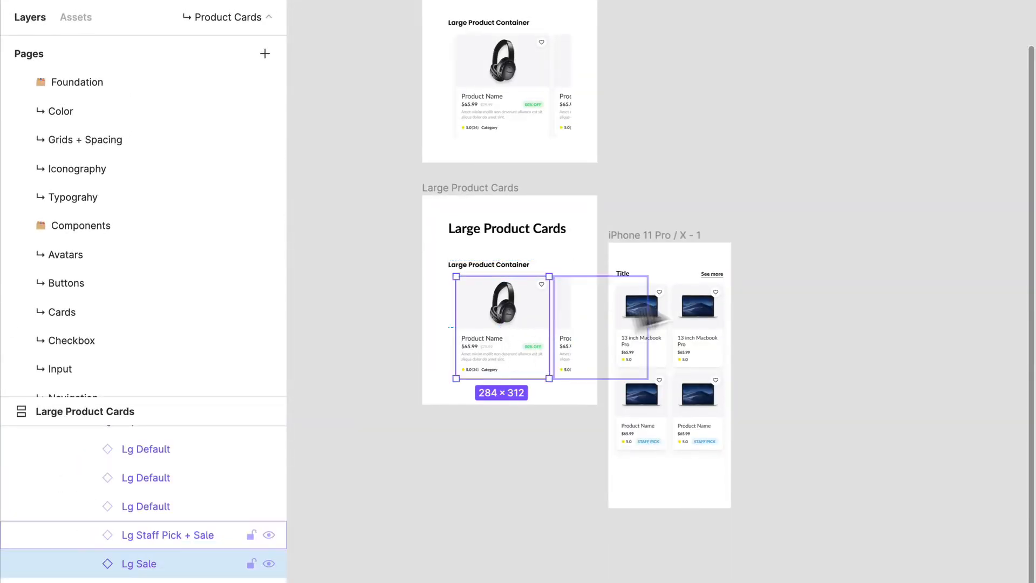
pyautogui.click(689, 341)
pyautogui.press('super+c')
pyautogui.click(520, 335)
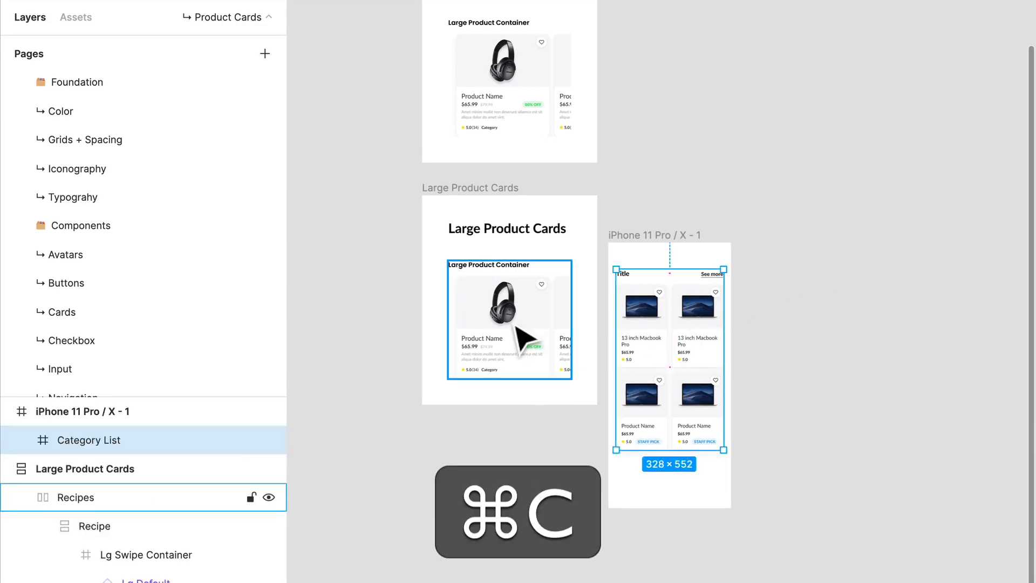
pyautogui.doubleClick(520, 337)
pyautogui.press('super+v')
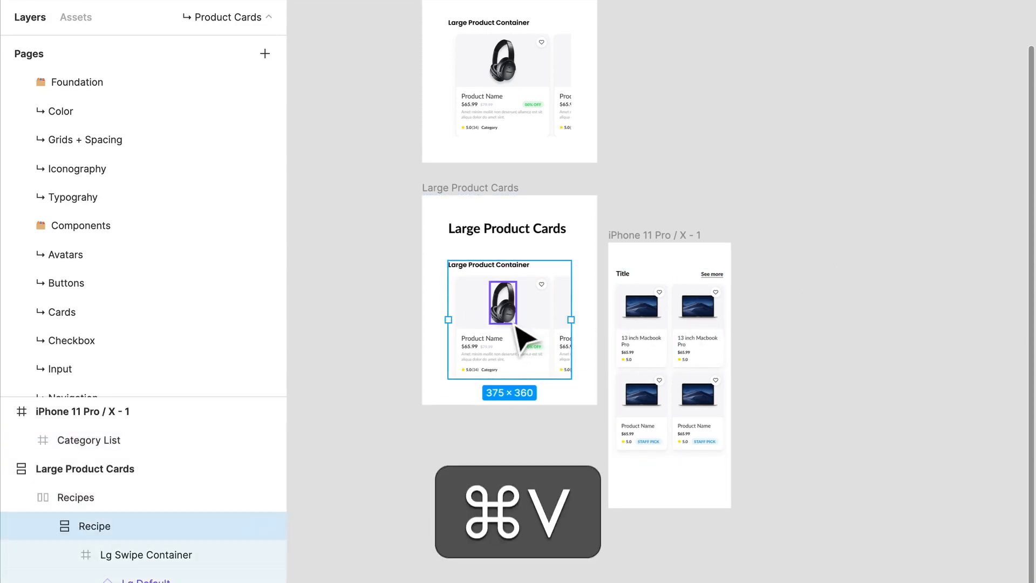
# Step: Delete the Lg Swipe Container from that recipe and delete the iPhone 11 Pro / X - 1 frame
pyautogui.click(526, 337)
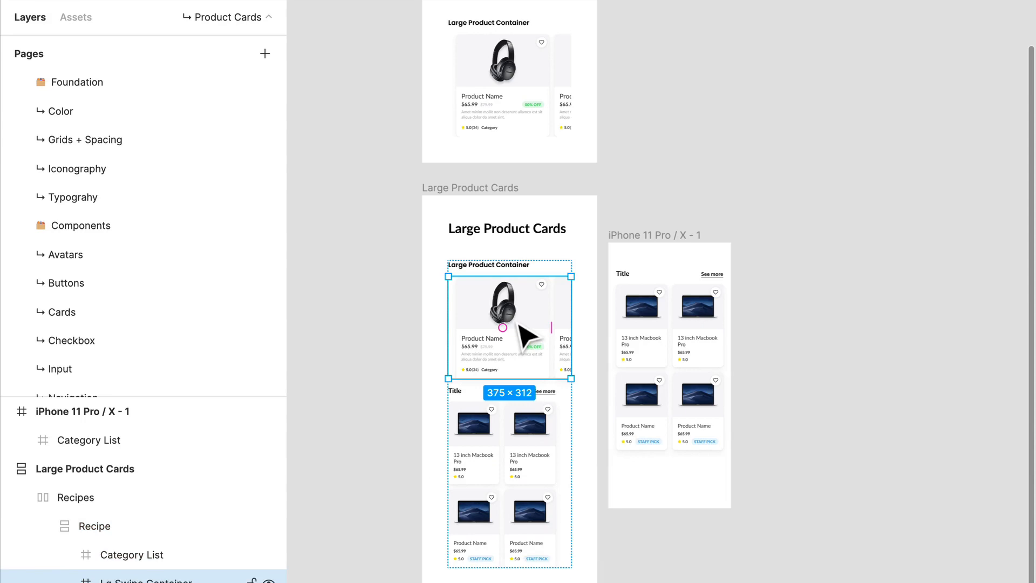
pyautogui.press('Delete')
pyautogui.click(624, 236)
pyautogui.press('Delete')
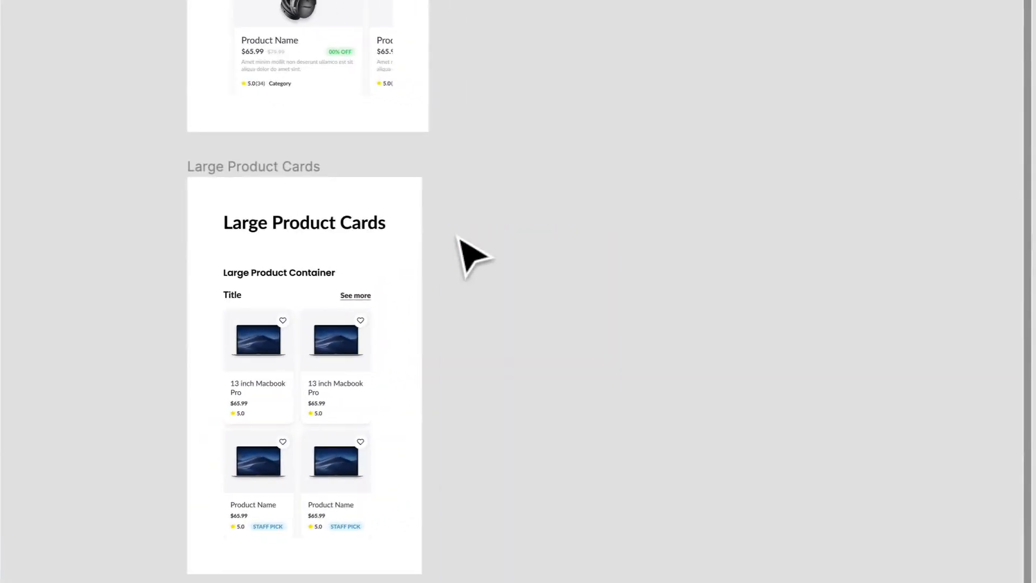
# Step: Change the product name on the upper card of Right Column to "Short"
pyautogui.scroll(5, 274, 350)
pyautogui.scroll(-2, 274, 351)
pyautogui.click(389, 311)
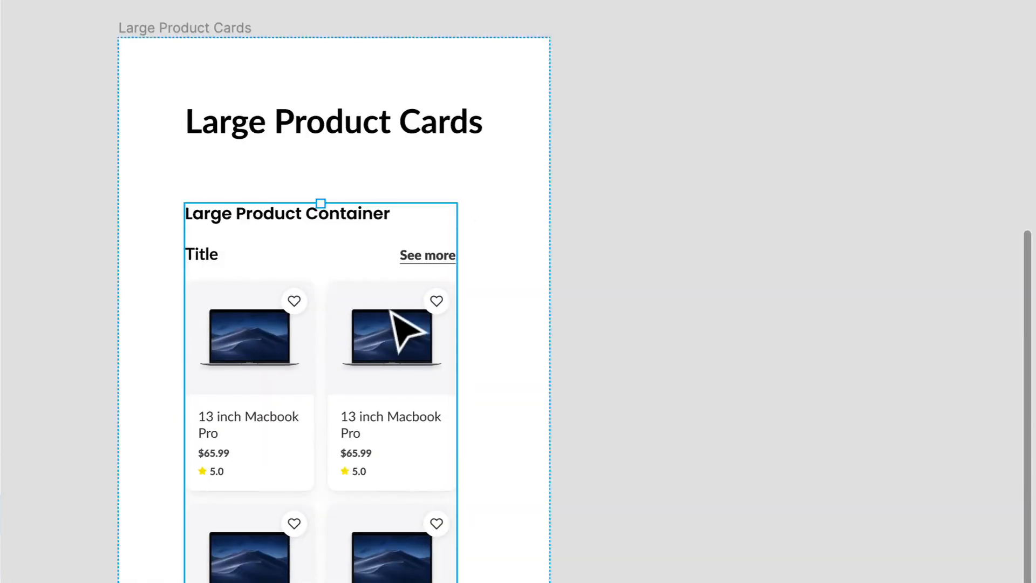
pyautogui.click(390, 312)
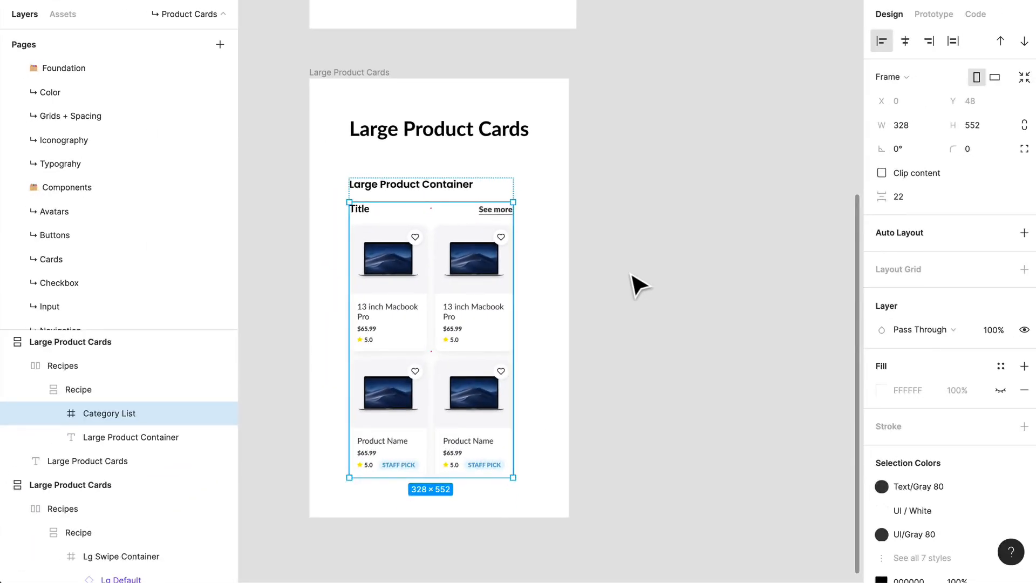
pyautogui.doubleClick(513, 289)
pyautogui.doubleClick(462, 324)
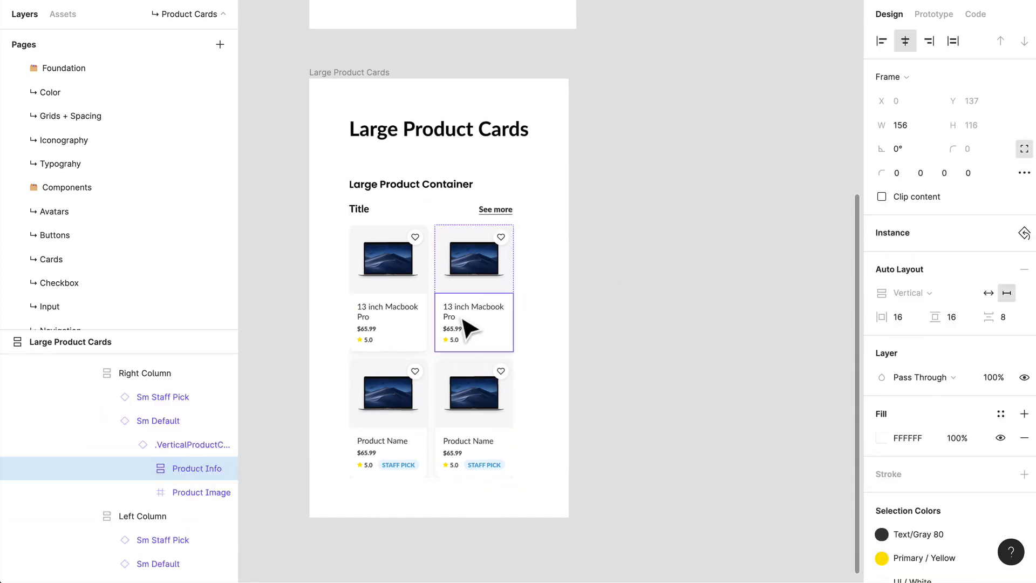
pyautogui.doubleClick(461, 323)
pyautogui.doubleClick(456, 316)
pyautogui.scroll(3, 455, 313)
pyautogui.scroll(5, 468, 345)
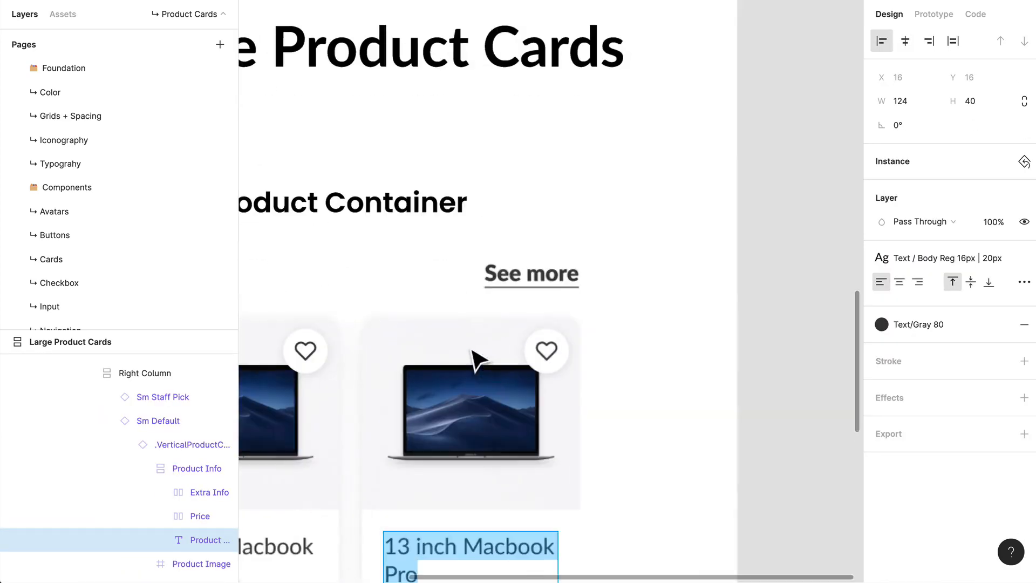
pyautogui.scroll(-4, 468, 380)
pyautogui.write('Shor')
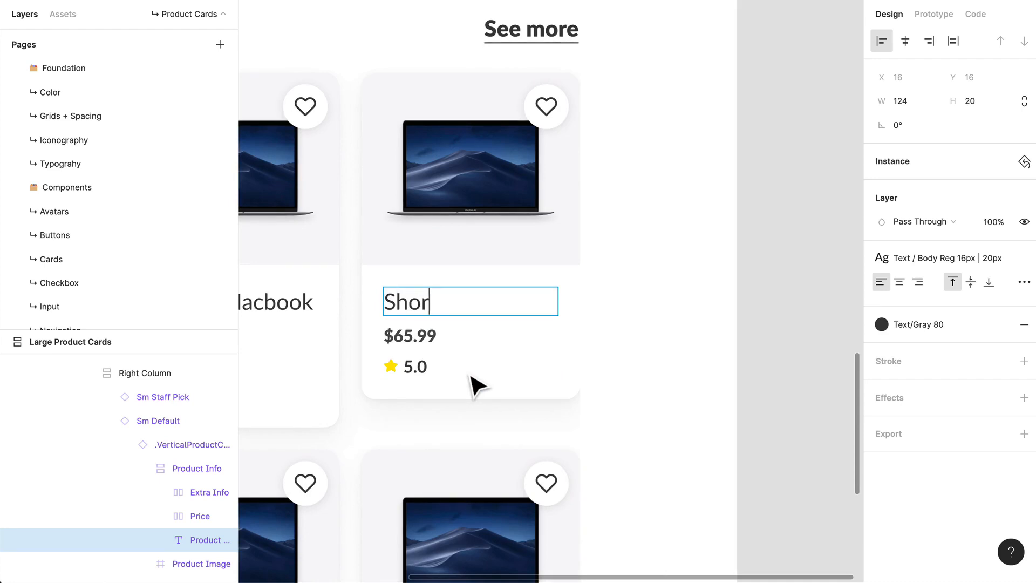
pyautogui.write('t')
pyautogui.click(620, 373)
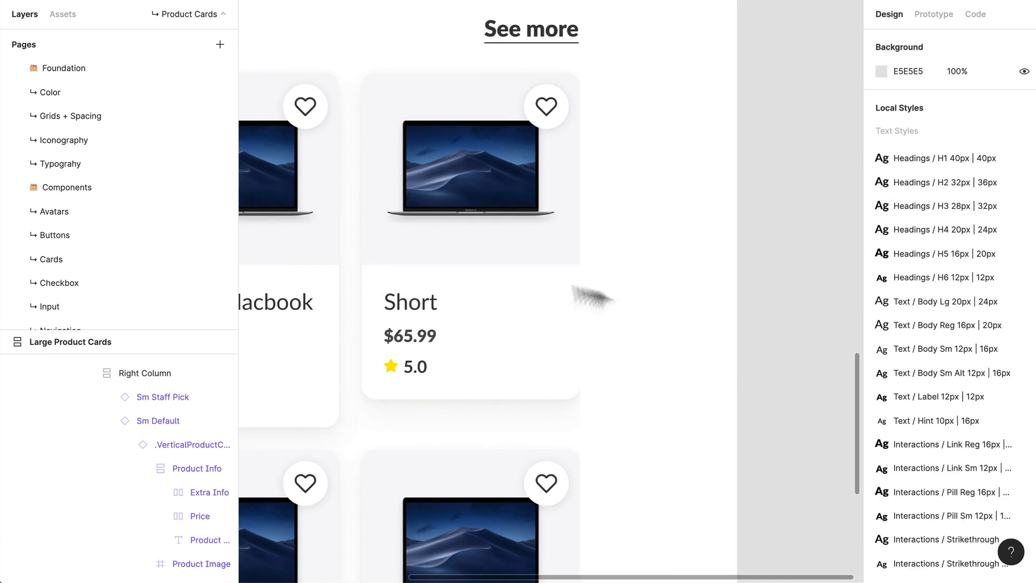
# Step: Shrink the Sm Default instance holding the "Short" card to a height of 233 so it fits its content
pyautogui.click(518, 309)
pyautogui.doubleClick(497, 354)
pyautogui.doubleClick(496, 355)
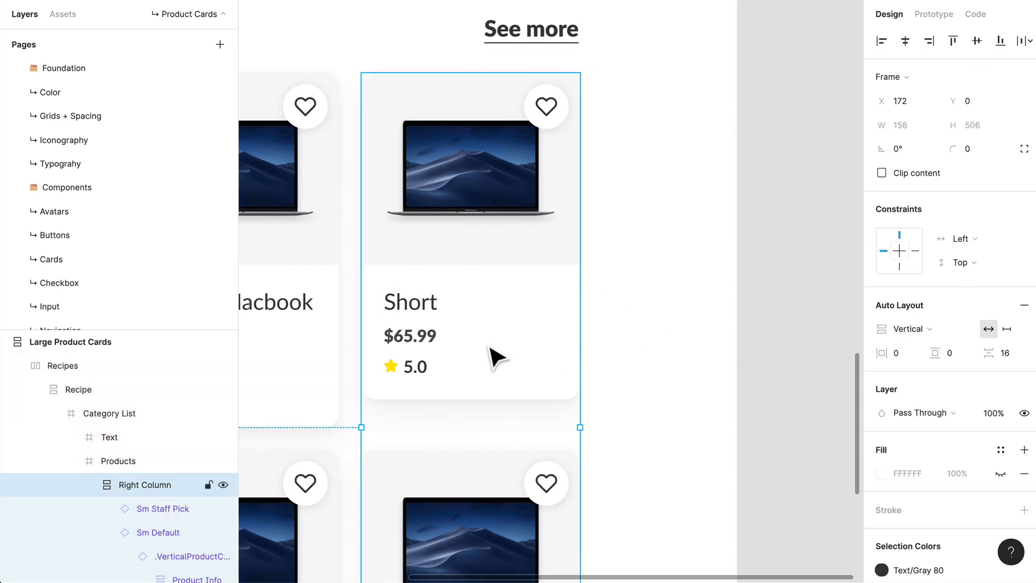
pyautogui.doubleClick(496, 354)
pyautogui.moveTo(479, 425); pyautogui.dragTo(478, 415)
pyautogui.scroll(-1, 478, 414)
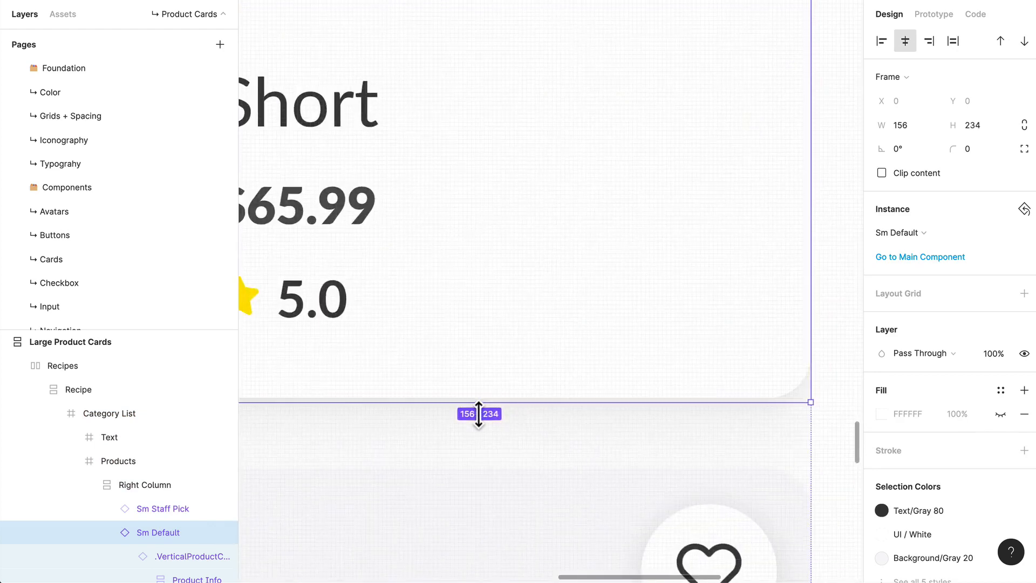
pyautogui.moveTo(478, 412); pyautogui.dragTo(478, 408)
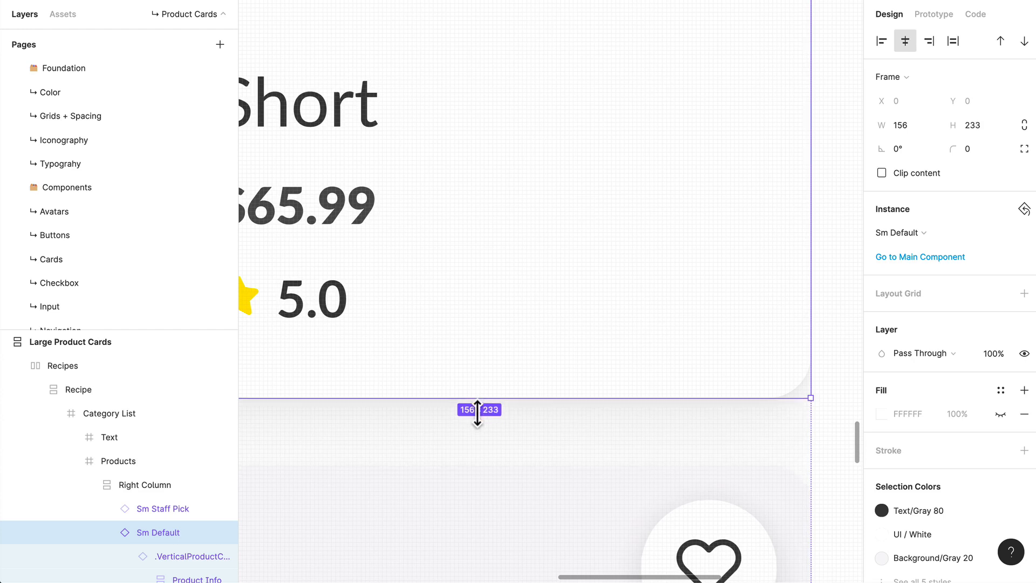
pyautogui.scroll(-5, 478, 414)
pyautogui.click(726, 403)
# Step: Review the two-column category list recipe alongside the large product container artboard above it
pyautogui.scroll(-3, 712, 399)
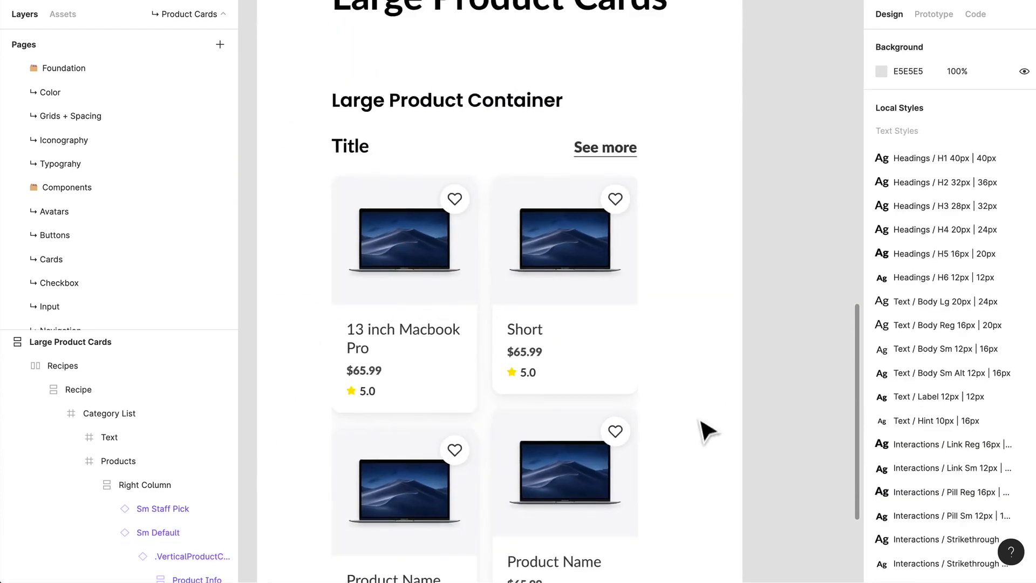
pyautogui.scroll(-5, 700, 421)
pyautogui.moveTo(702, 421); pyautogui.dragTo(637, 410)
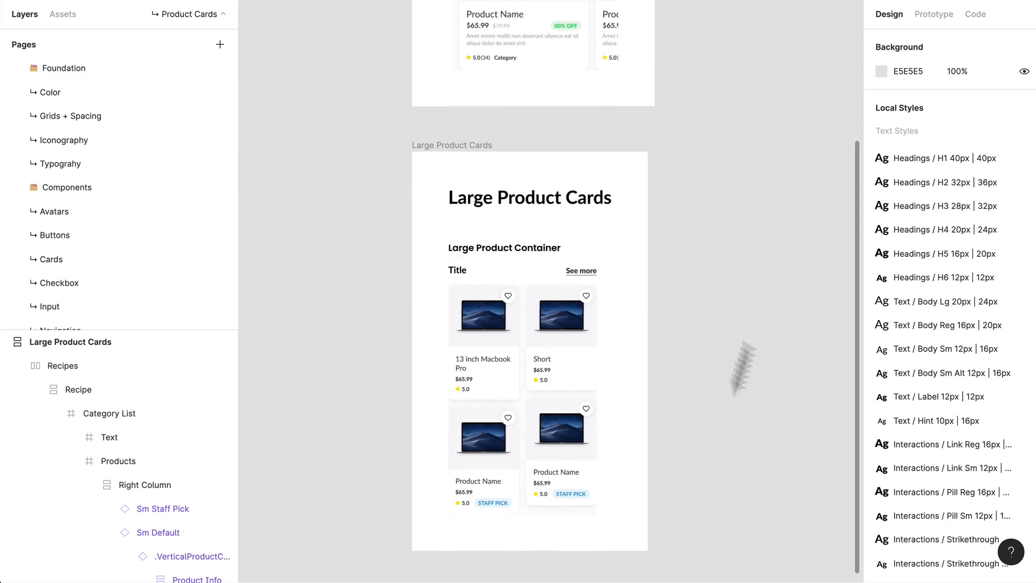
pyautogui.scroll(5, 594, 277)
pyautogui.scroll(-1, 635, 447)
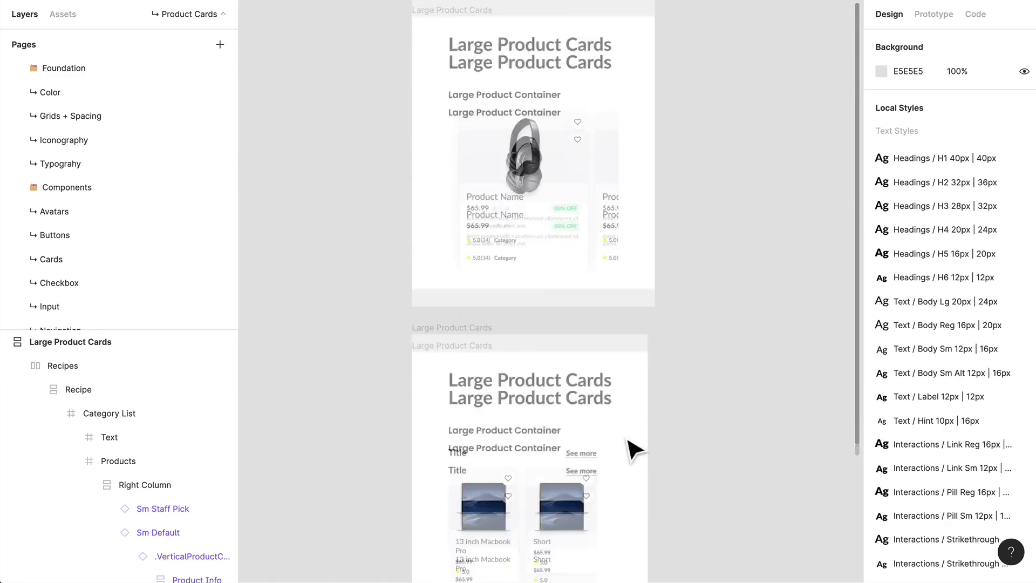
pyautogui.scroll(-2, 635, 447)
pyautogui.scroll(-5, 655, 323)
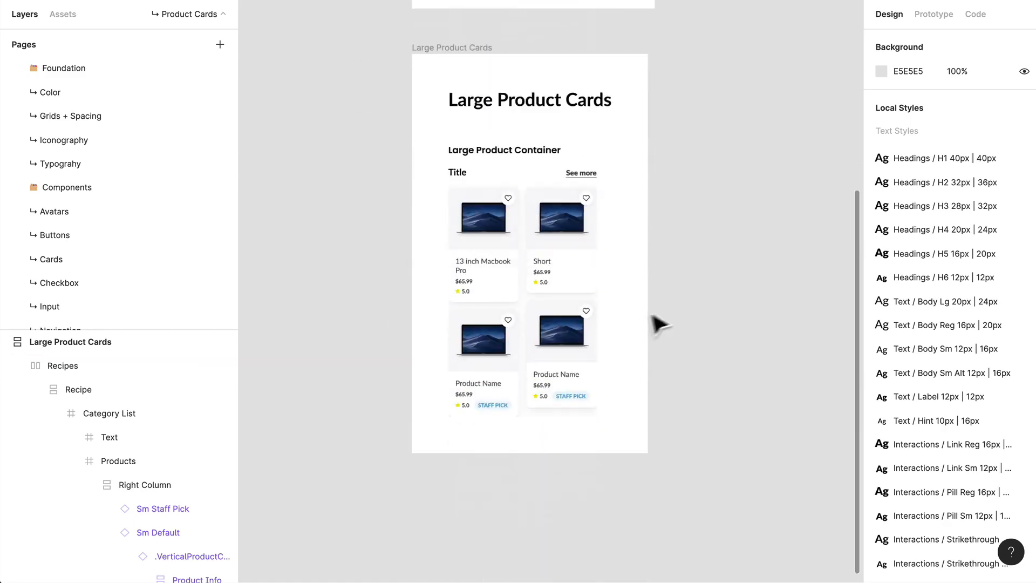
pyautogui.scroll(4, 776, 296)
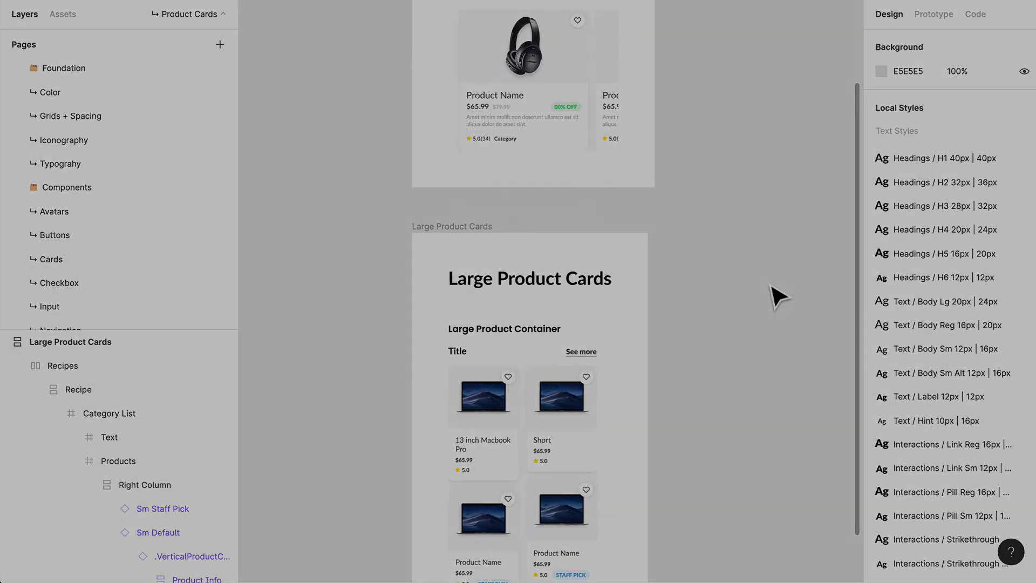